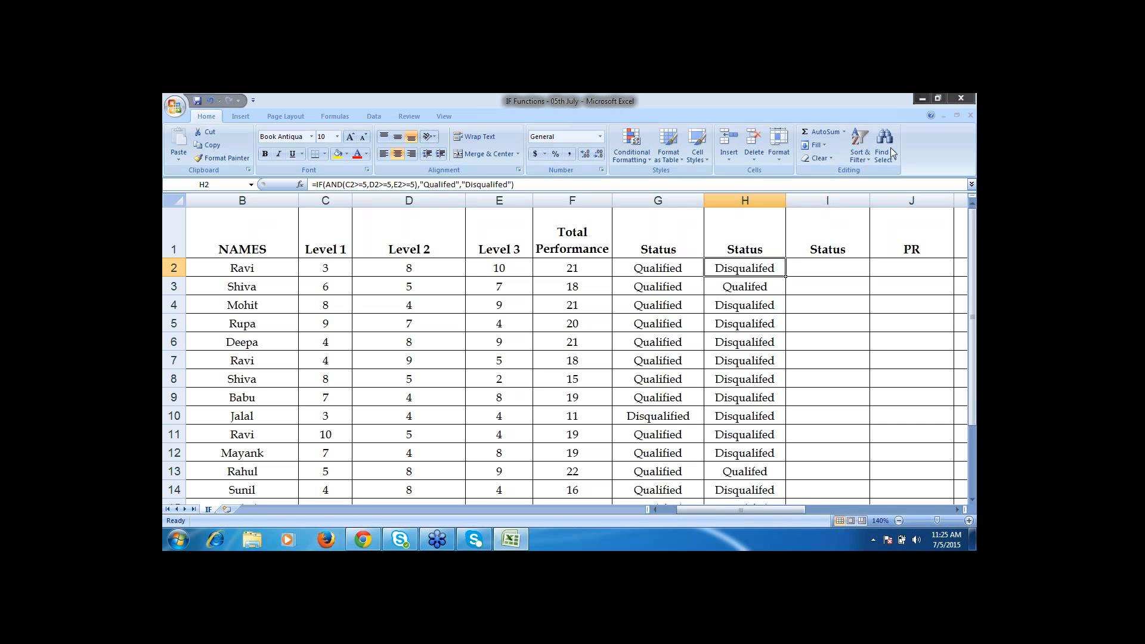
Start an IF formula in I2 with a nested OR test whose first condition is C2>=5.
click(935, 103)
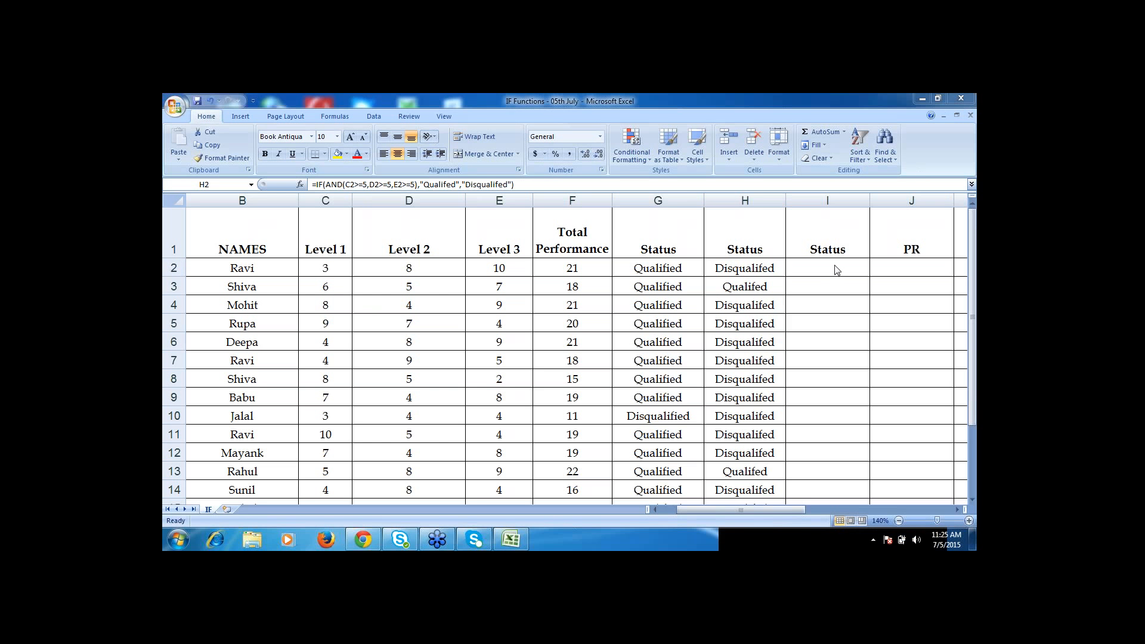
click(755, 266)
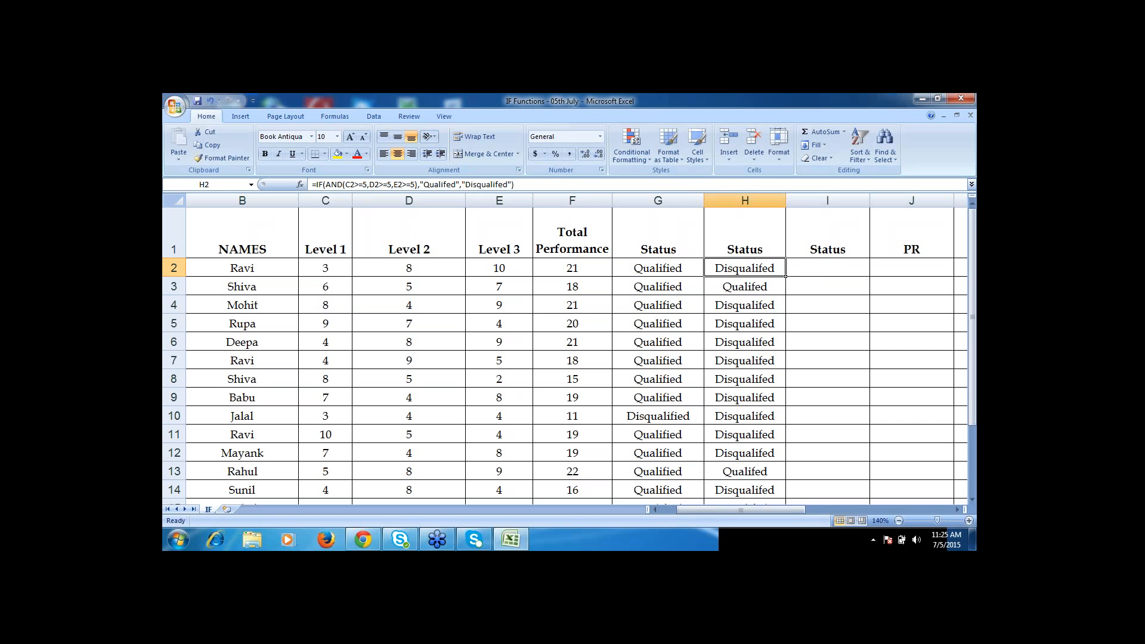
click(806, 264)
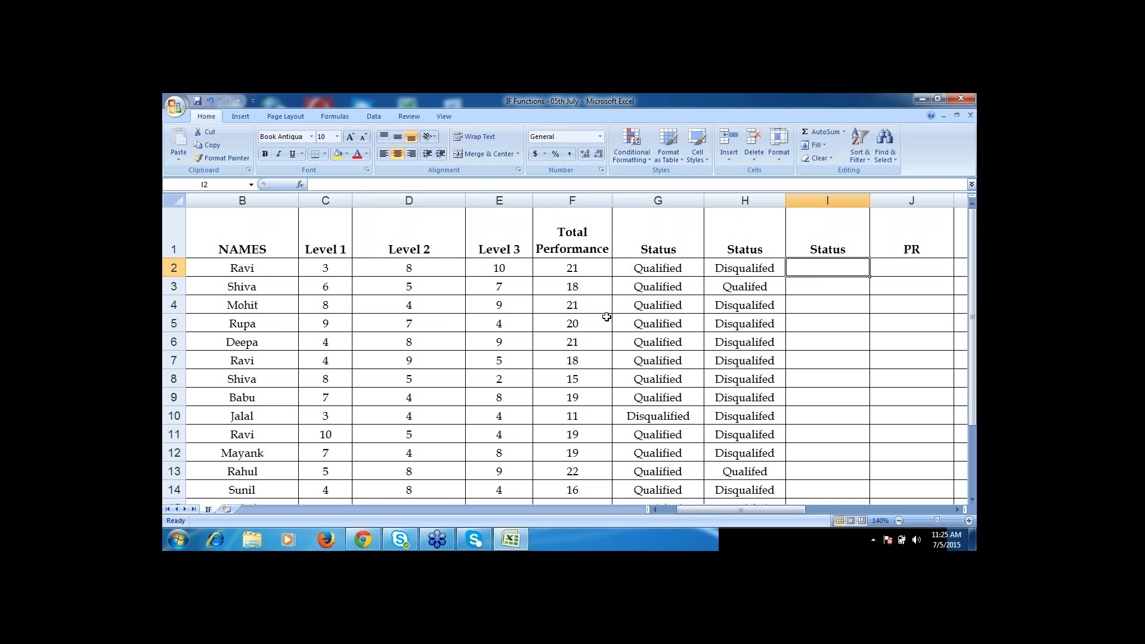
text(=)
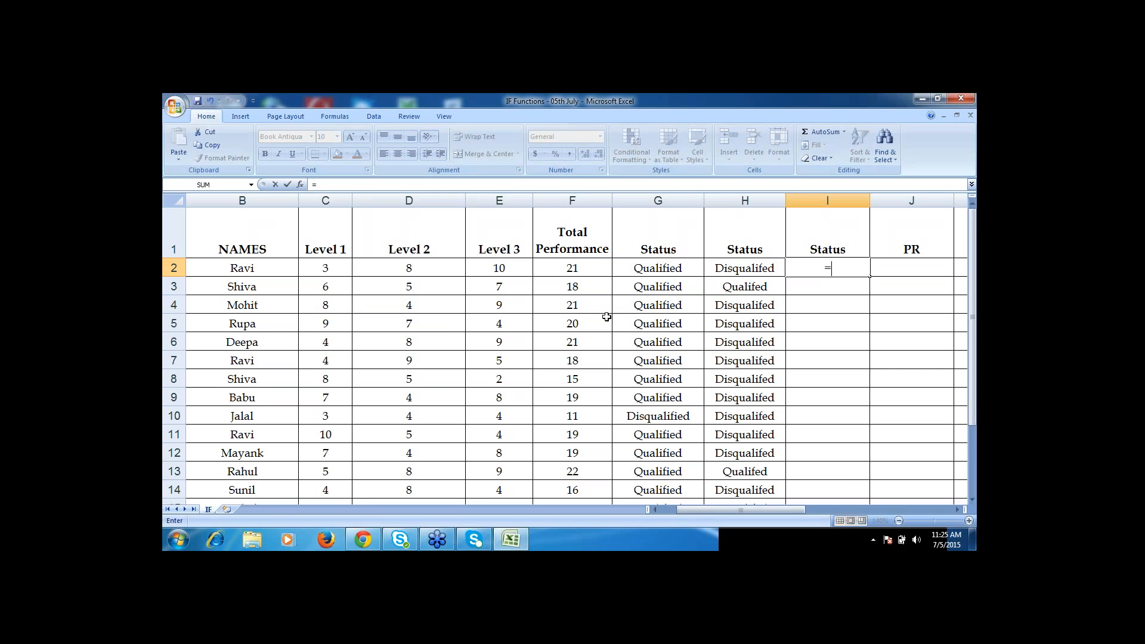
text(IF()
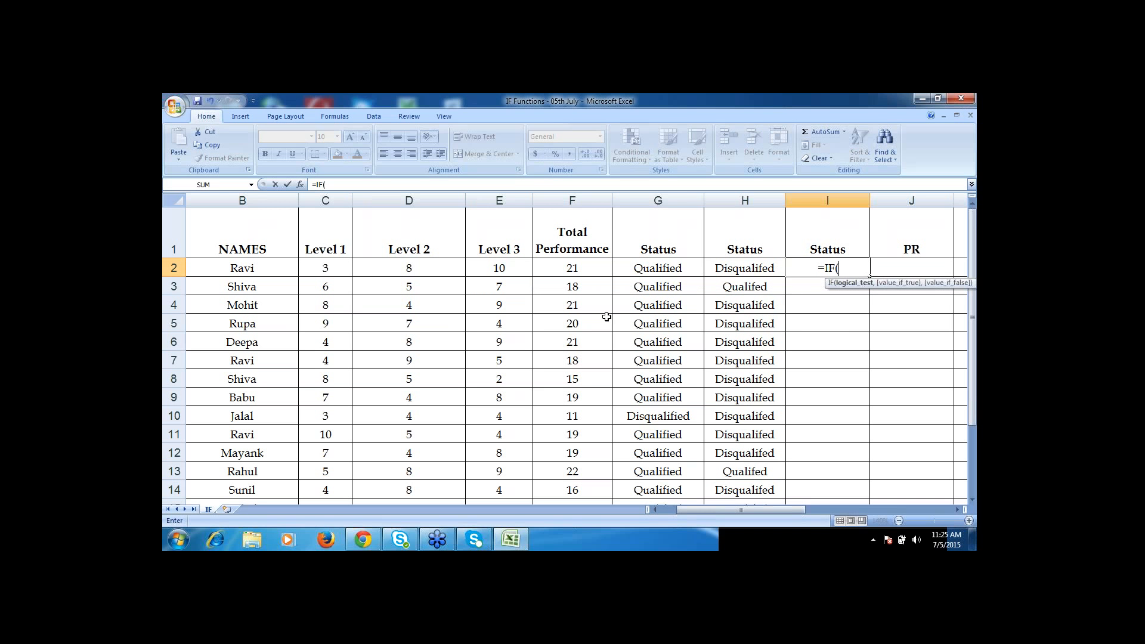
text(or)
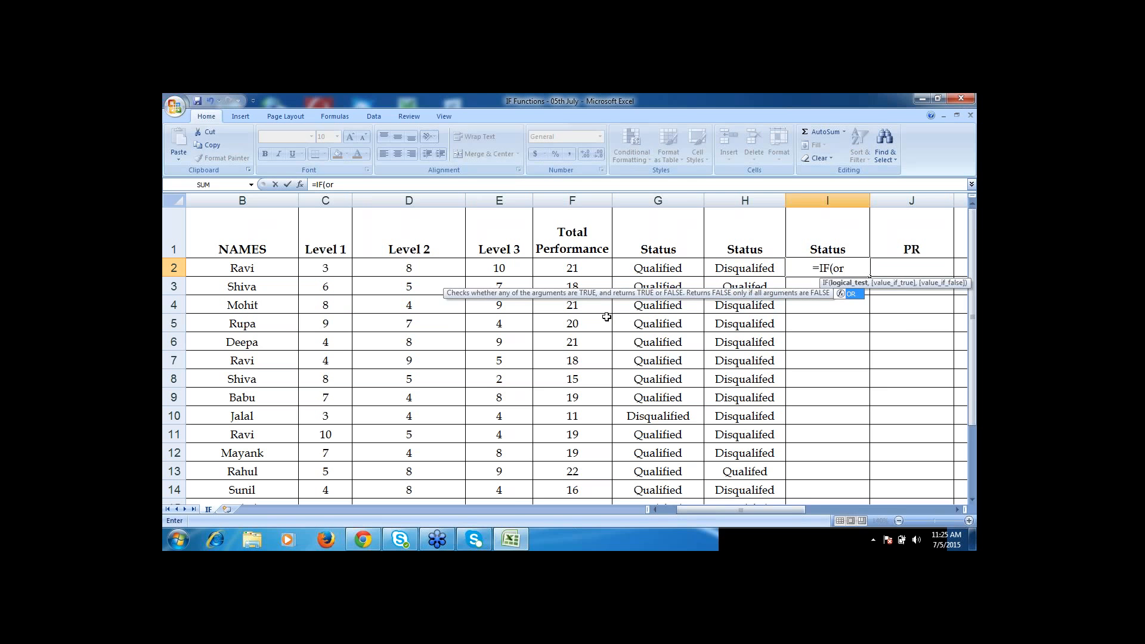
key(Tab)
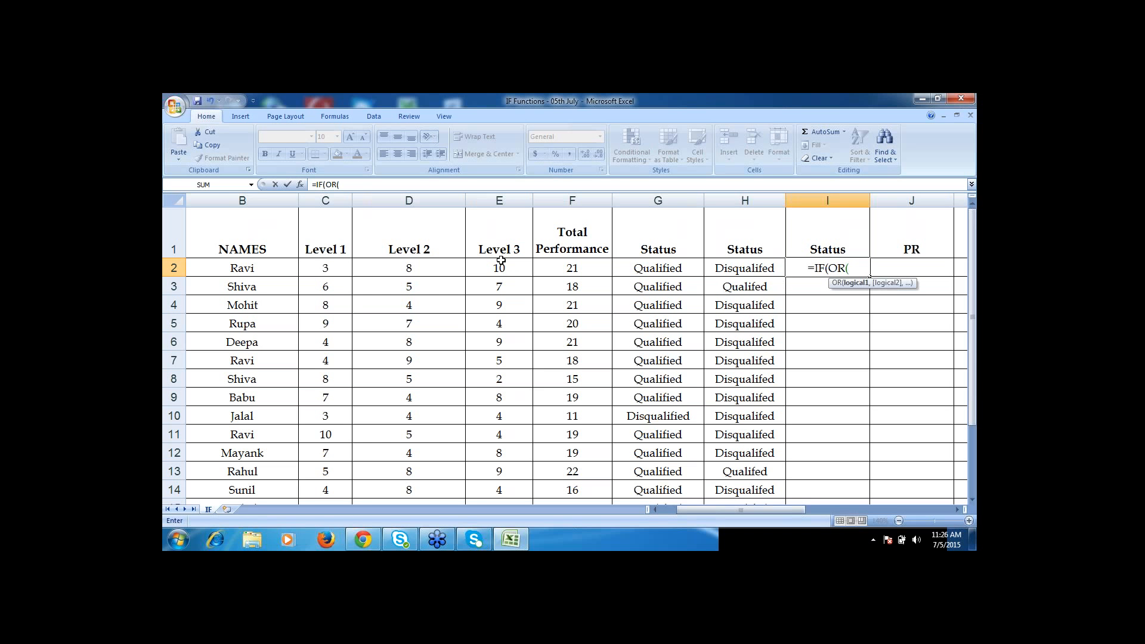
click(325, 267)
text(>=)
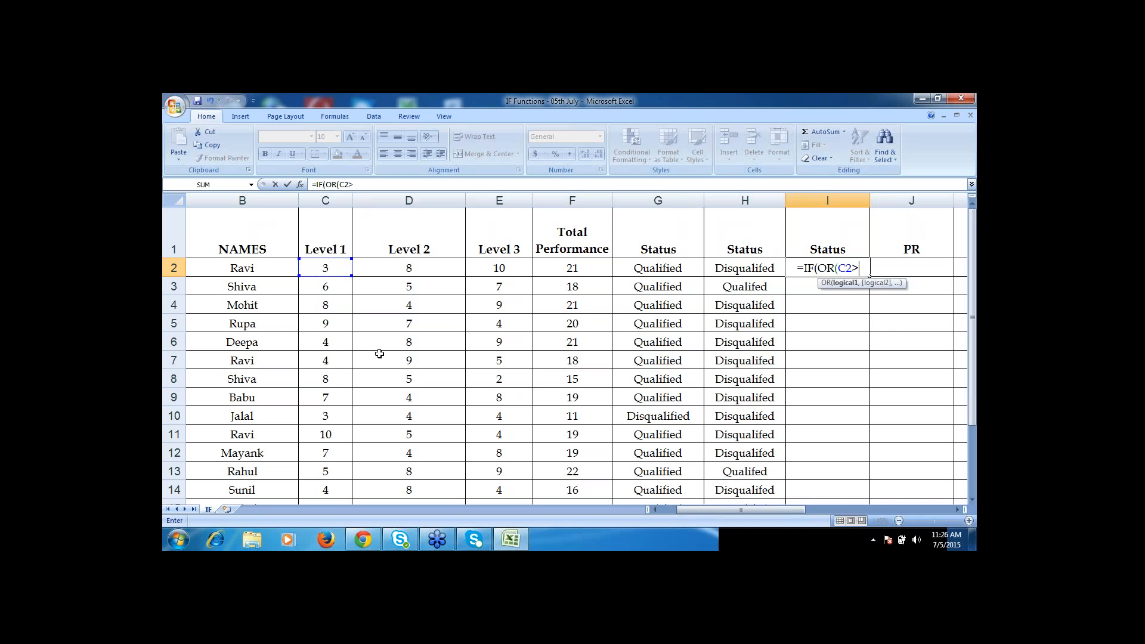
text(5,)
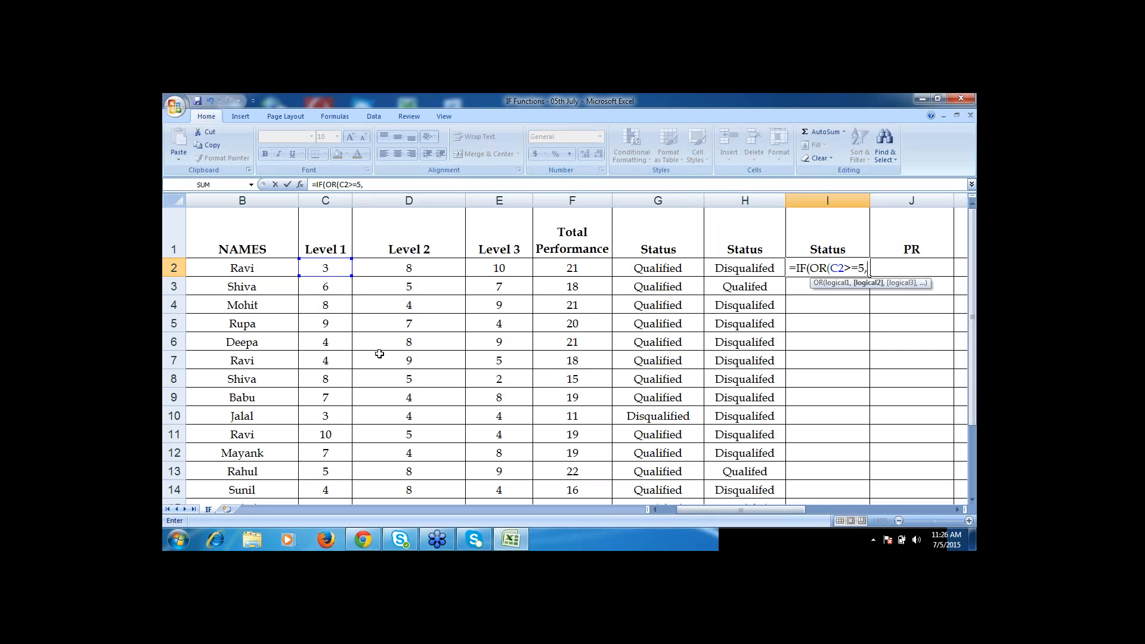
Add the conditions D2>=5 and E2>=5 to the OR test in I2 and close it.
click(409, 268)
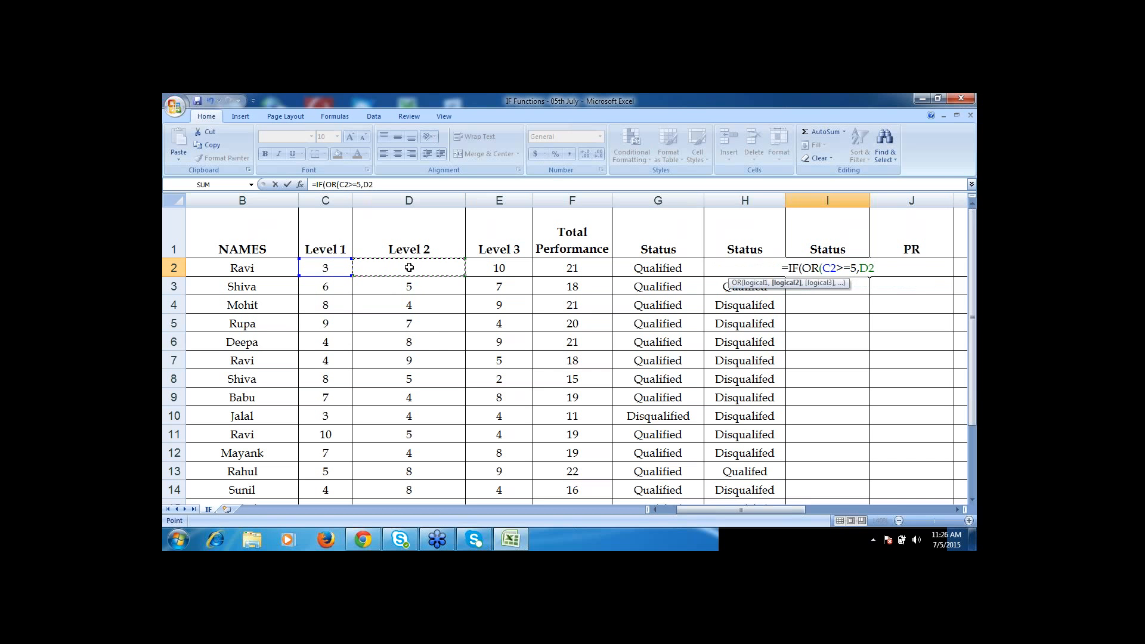
text(>=5)
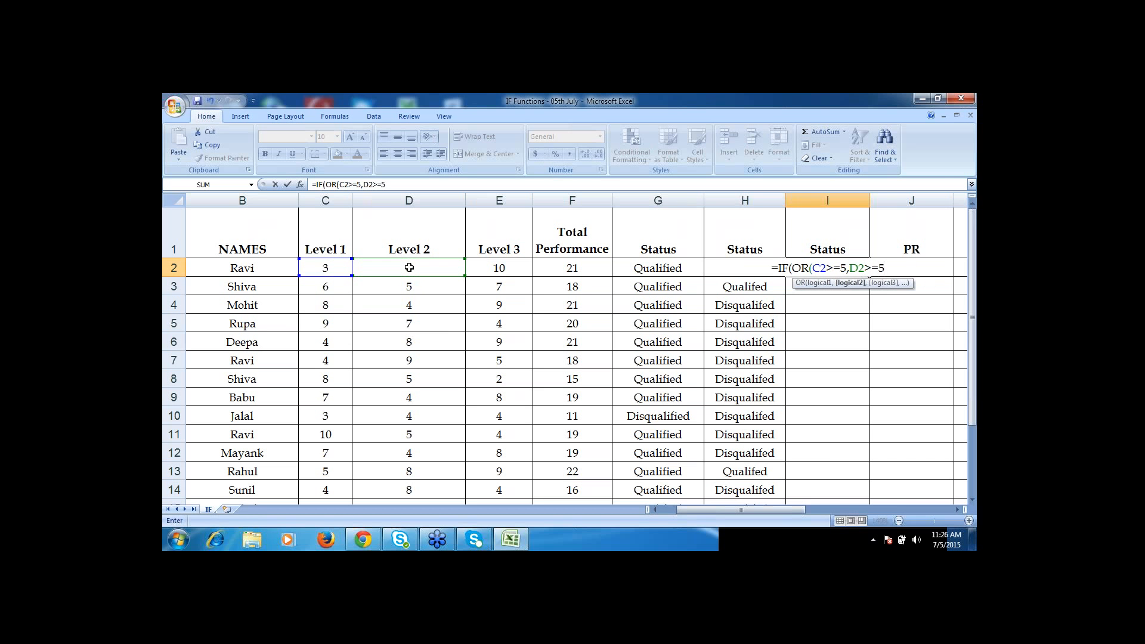
text(,)
click(492, 269)
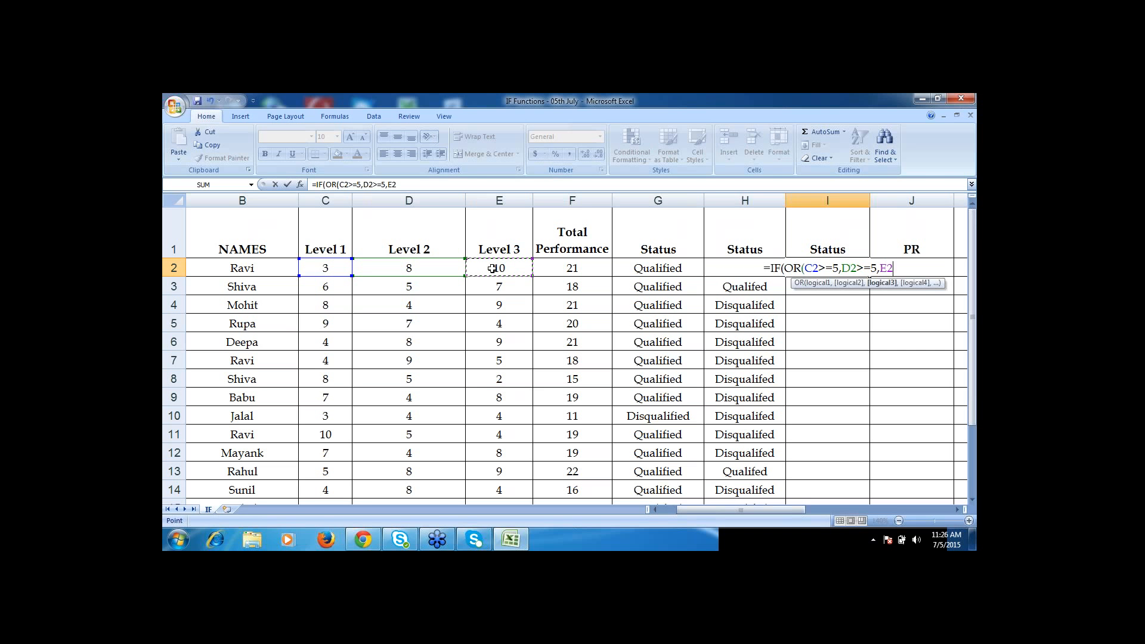
text(>=)
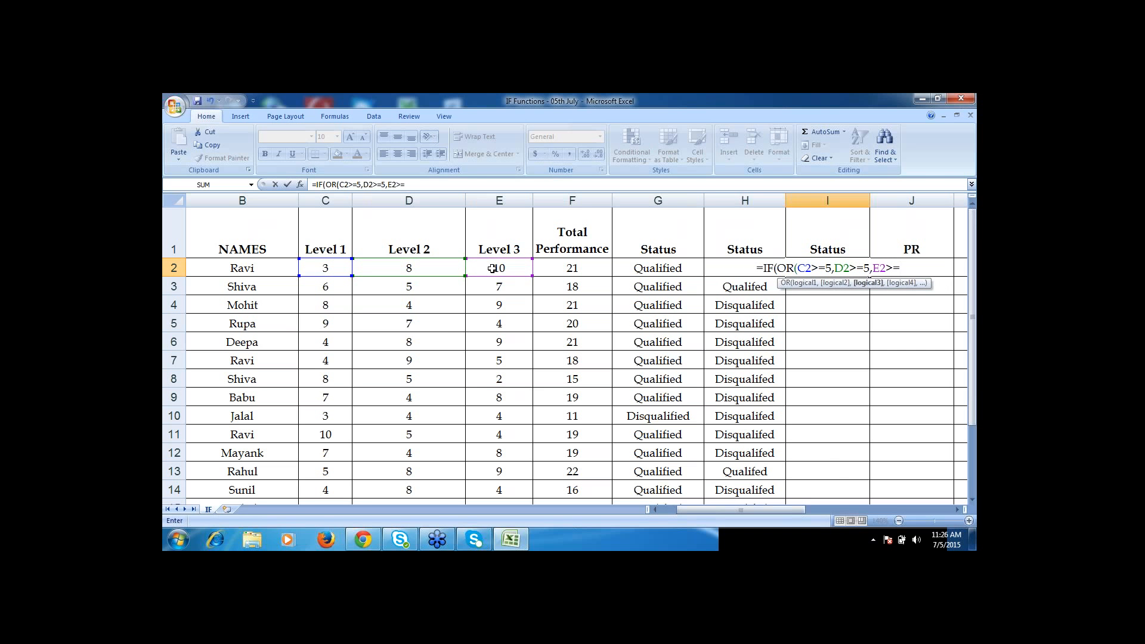
text(5)
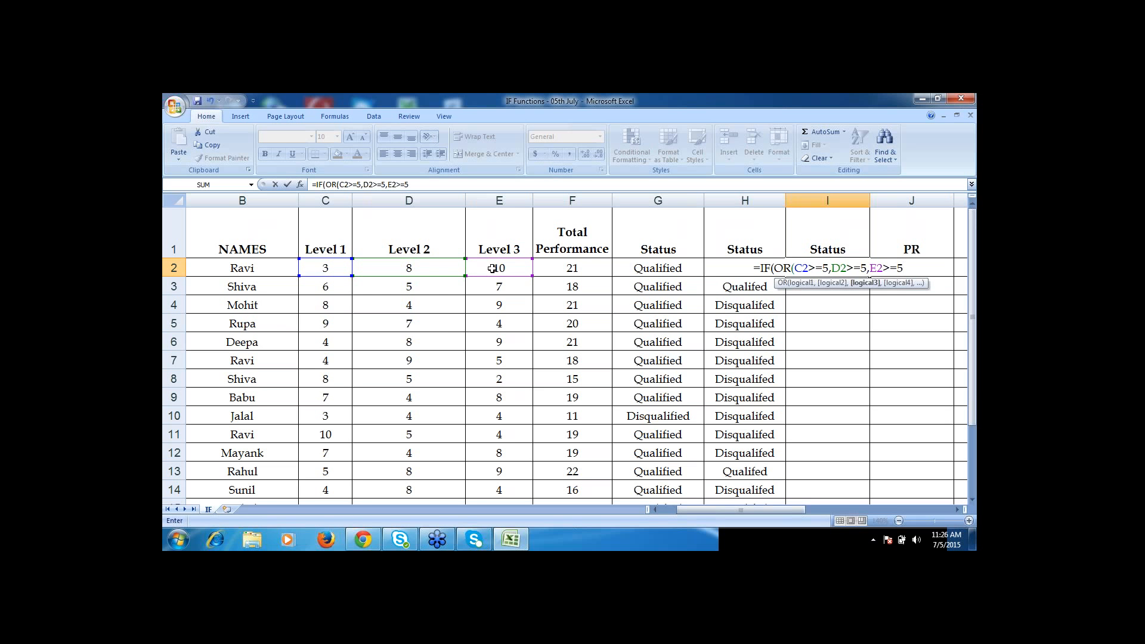
text())
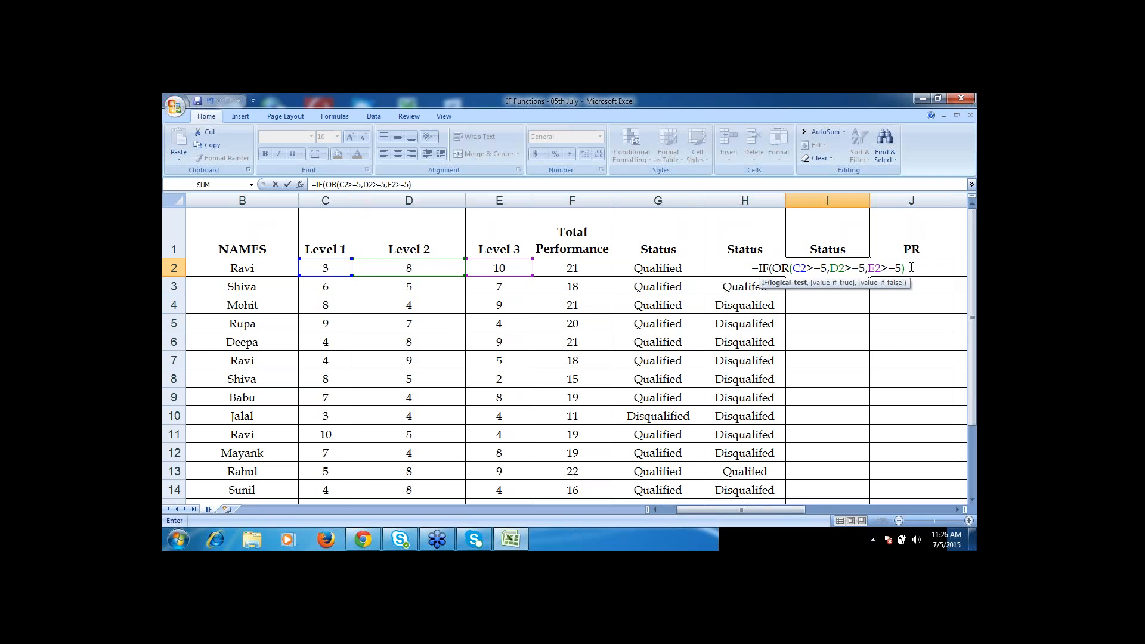
Complete the I2 formula with "Qualified" as the true result and "Disqualified" as the false result, and enter it.
text(,)
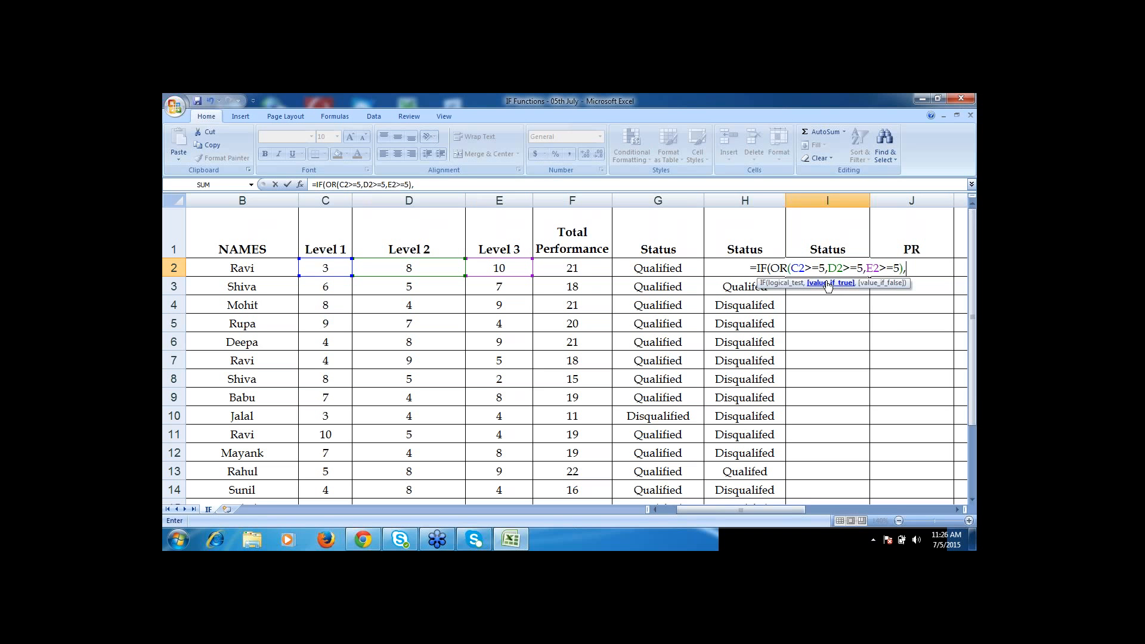
text(")
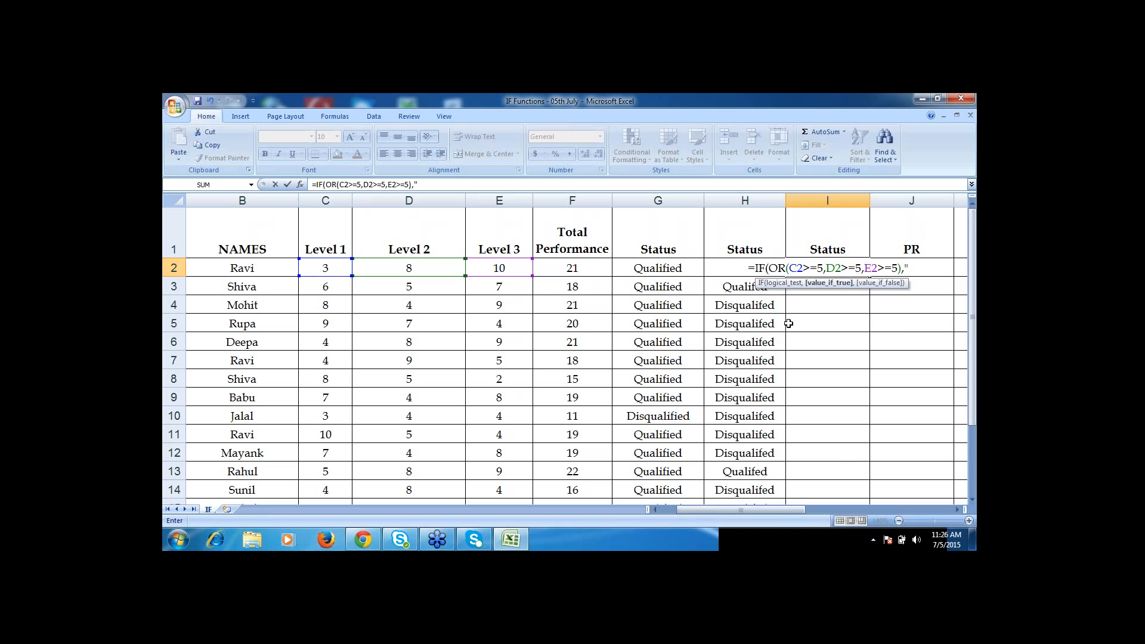
text(Qualified)
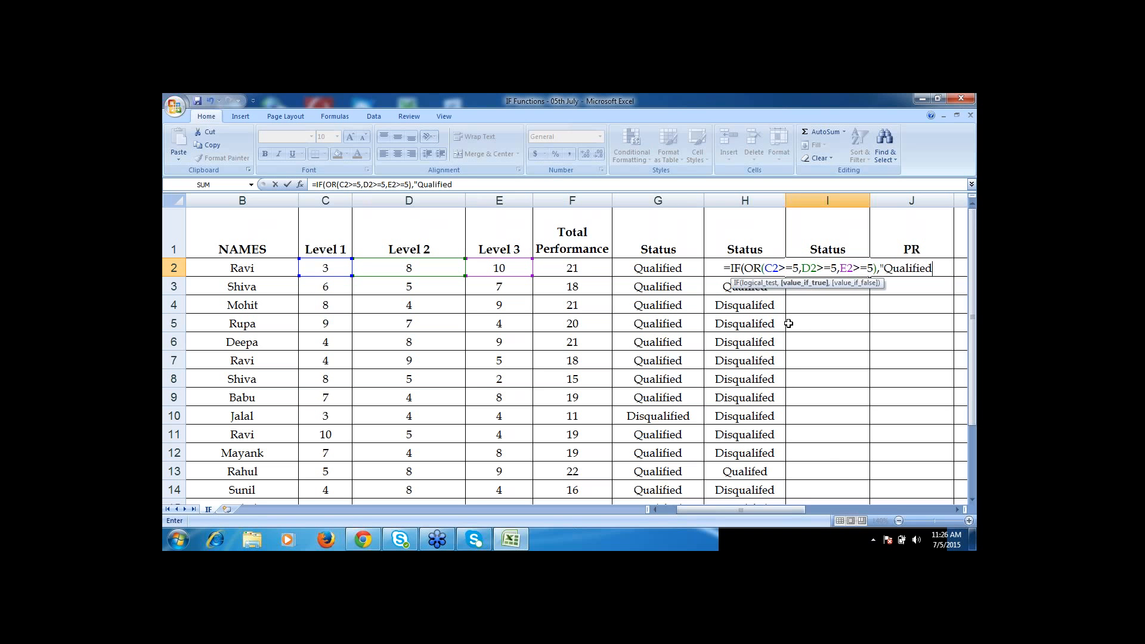
text(",)
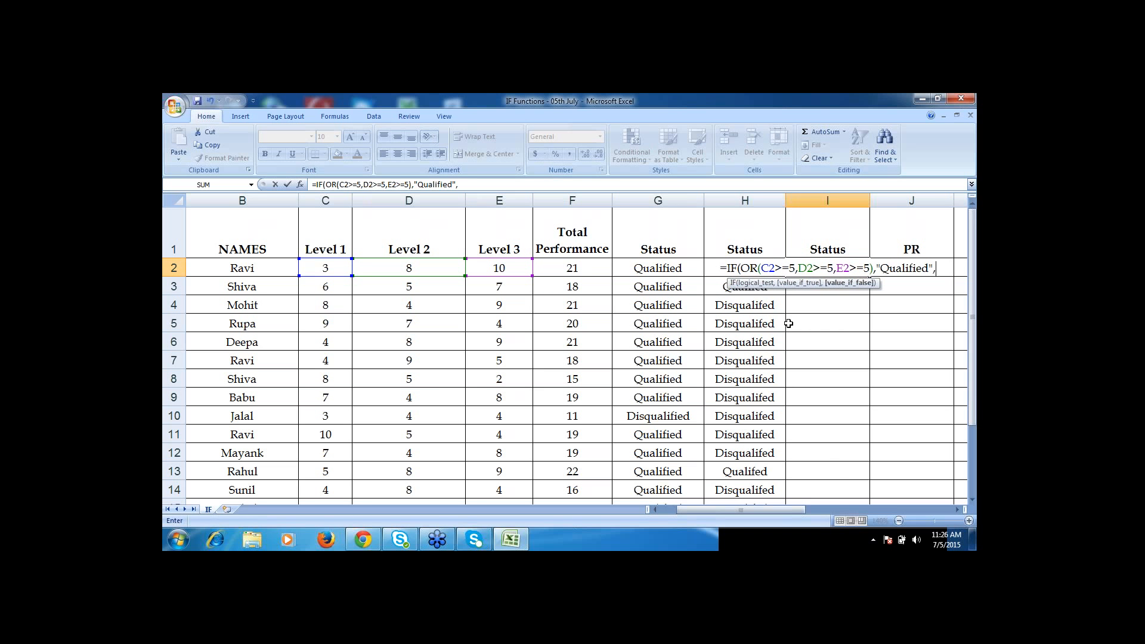
text("Disq)
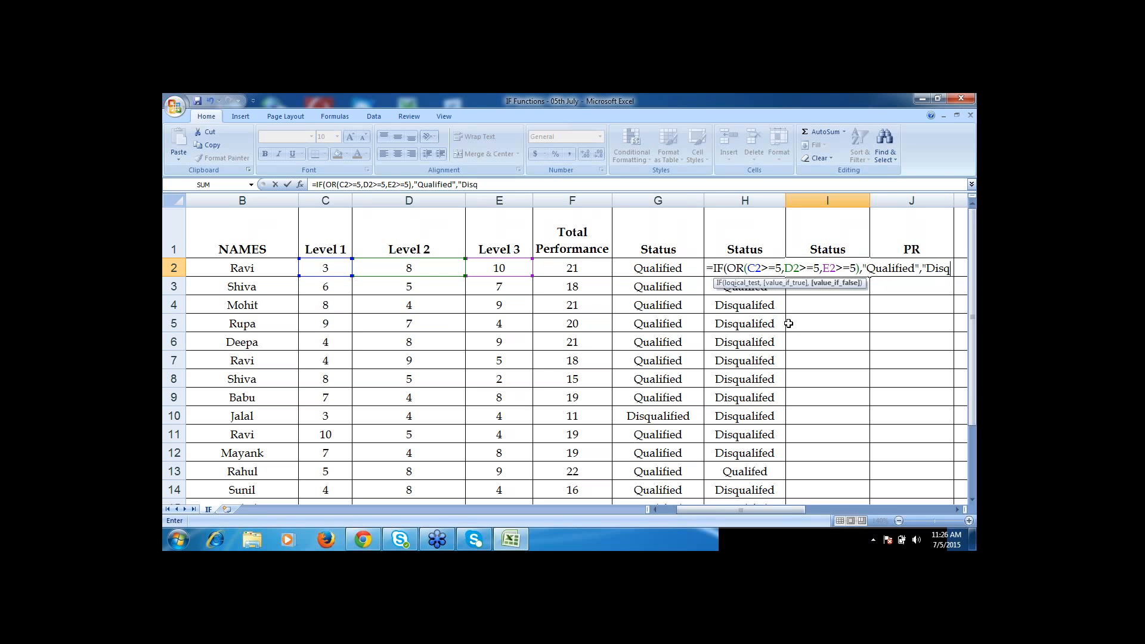
text(ualified)
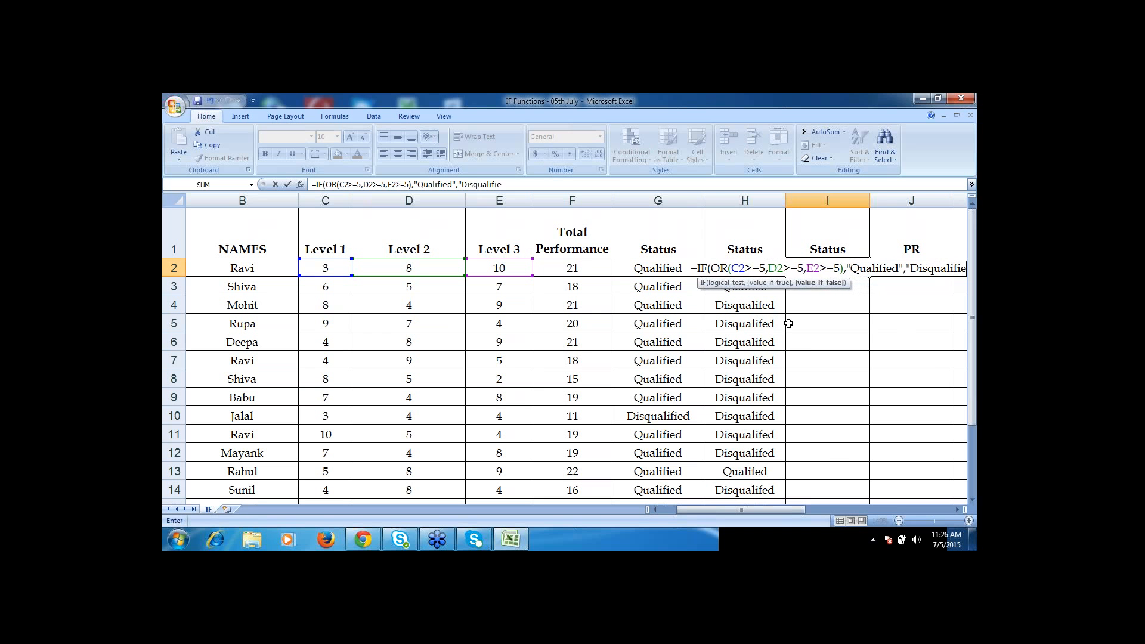
text(")
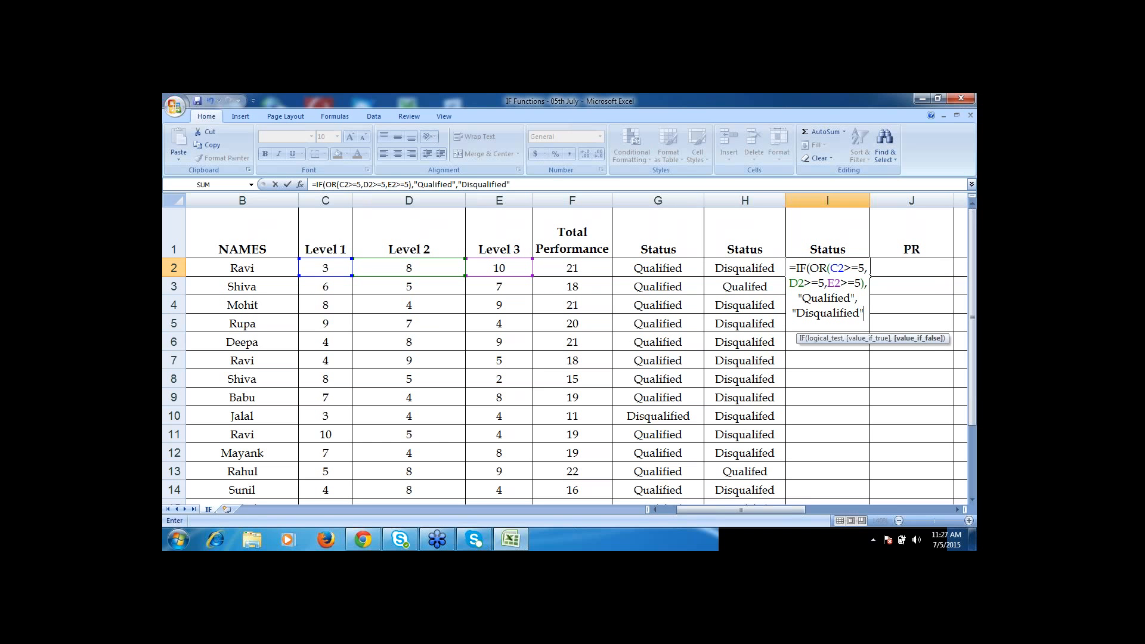
text())
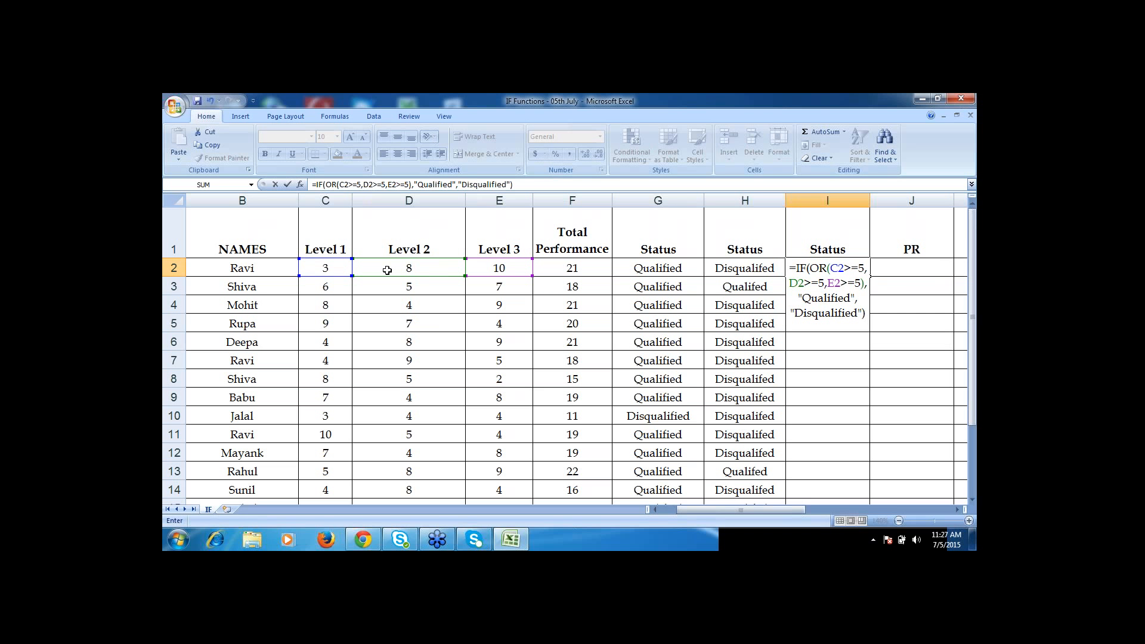
key(Return)
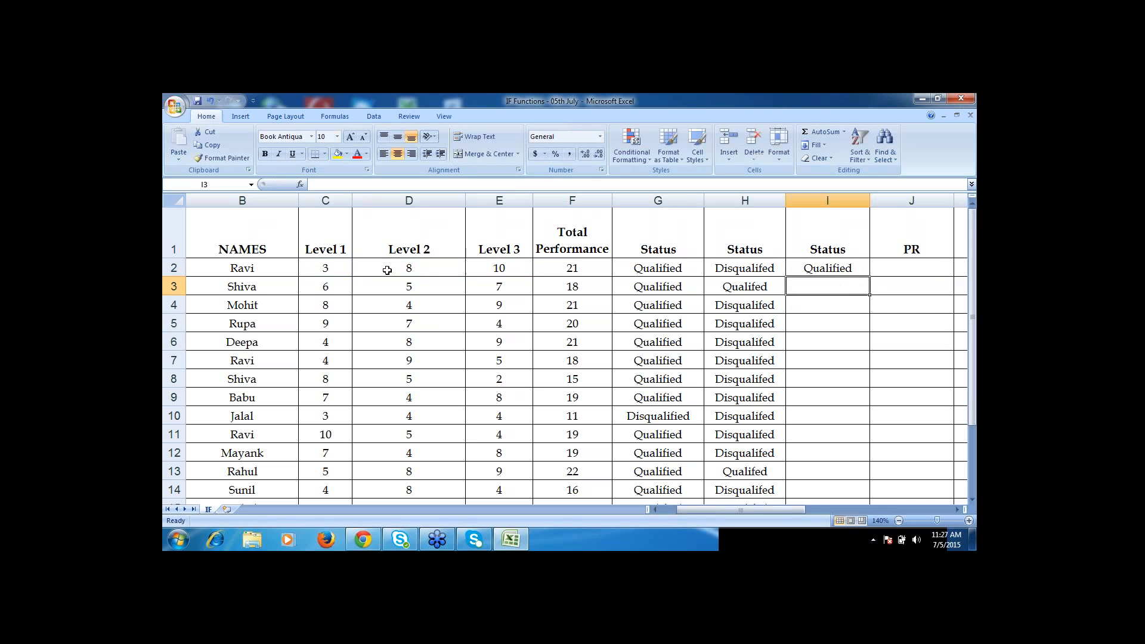
key(Up)
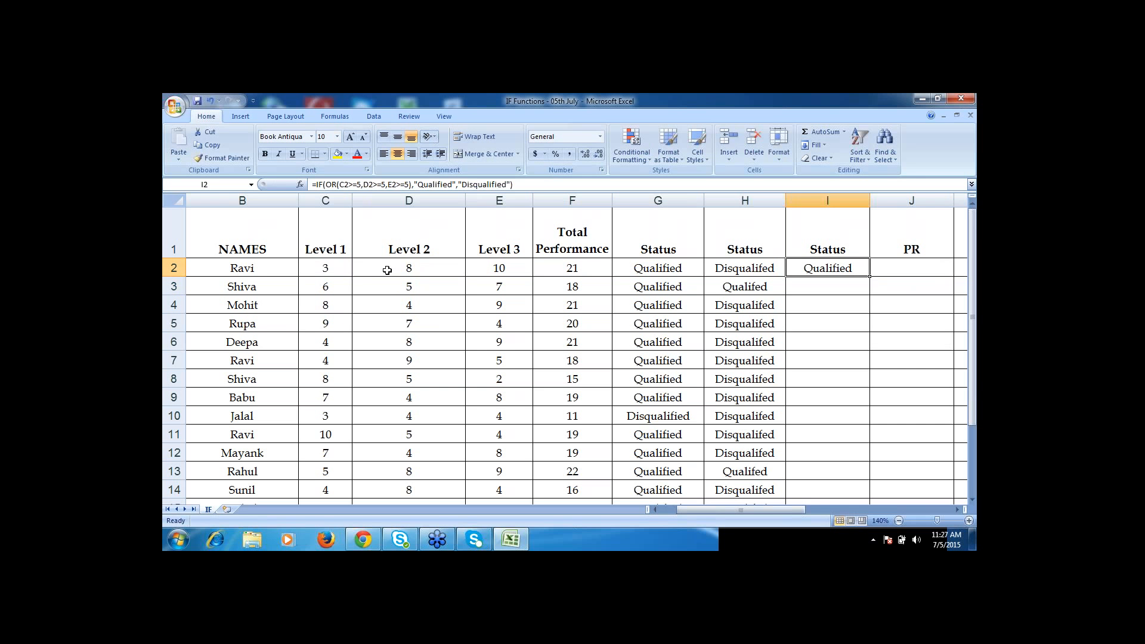
Test the I2 formula by setting D2 and E2 to 2, and undo both changes.
click(398, 268)
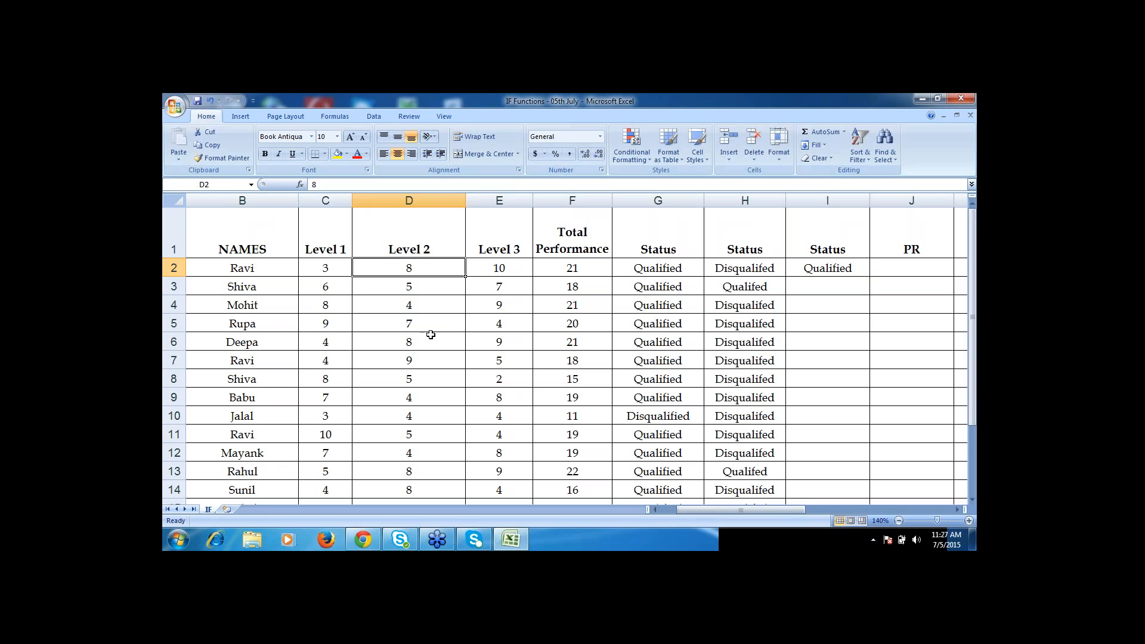
text(2)
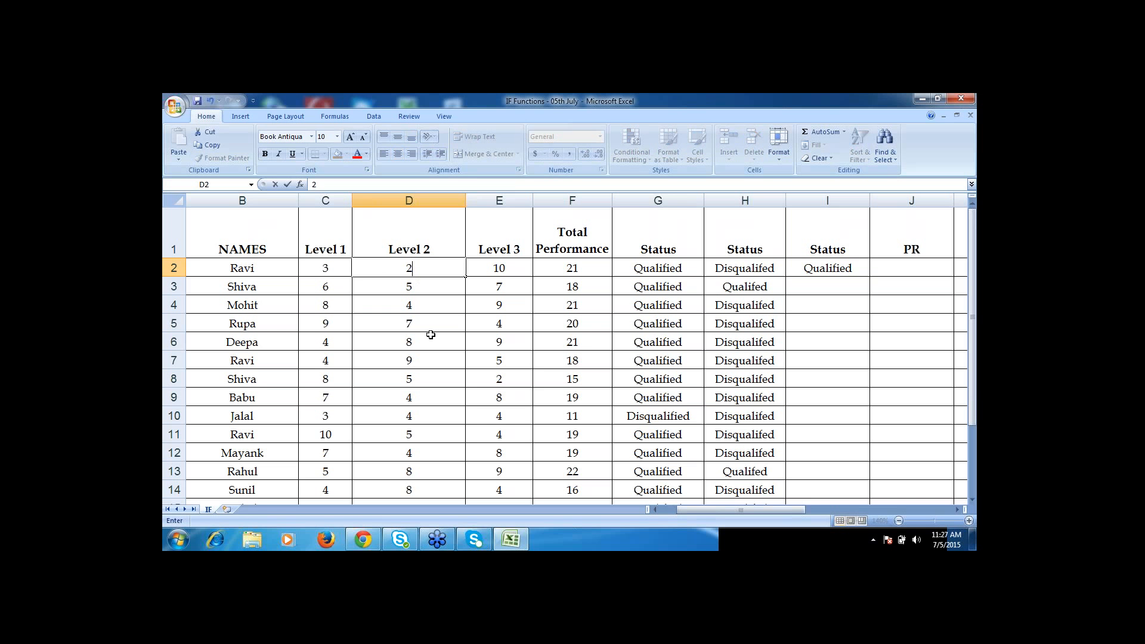
key(Return)
key(Up)
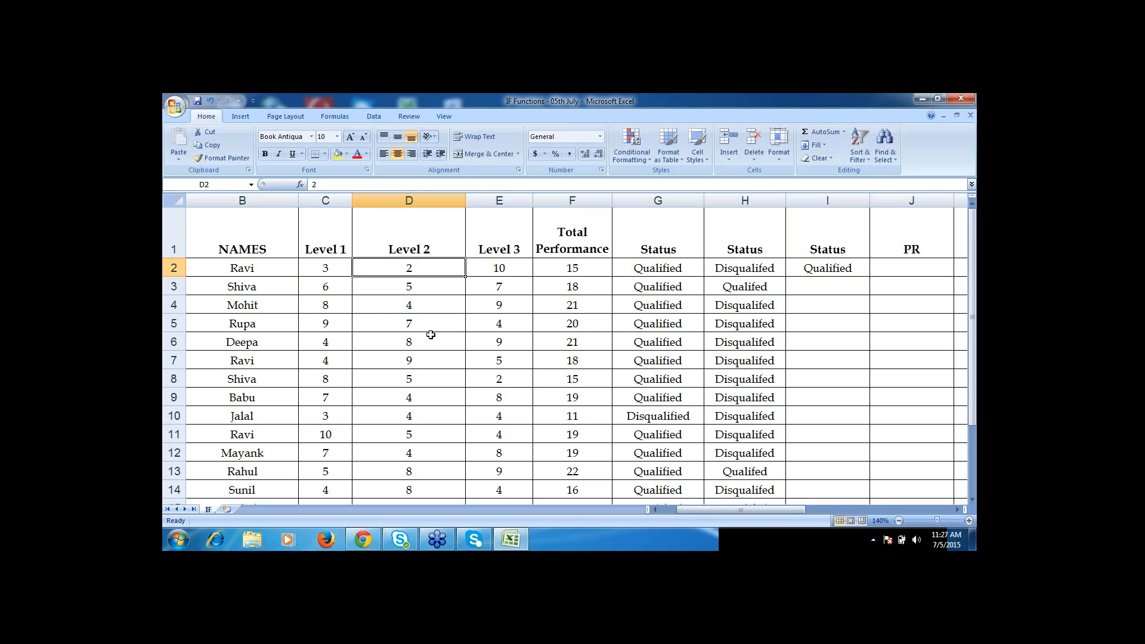
key(Right)
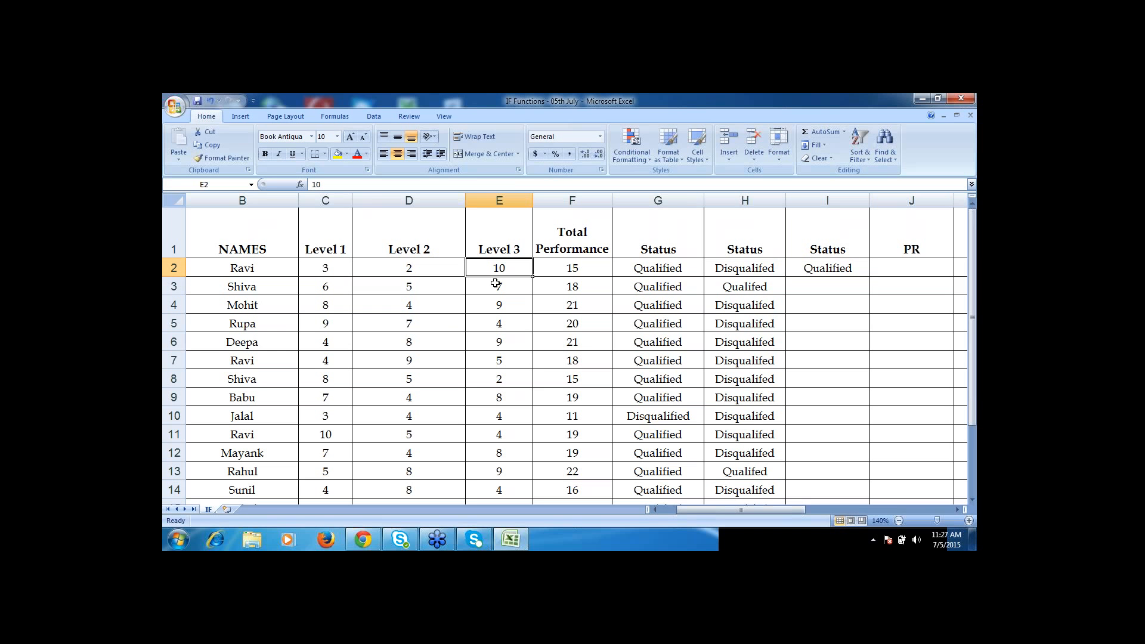
text(2)
key(Return)
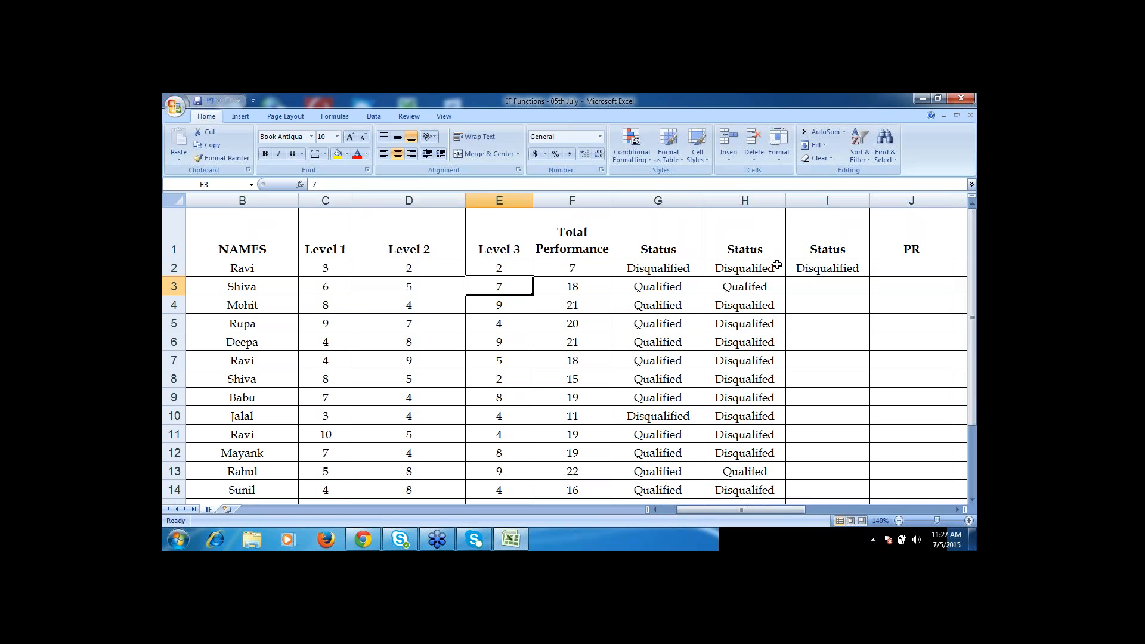
key(ctrl+z)
key(ctrl+z)
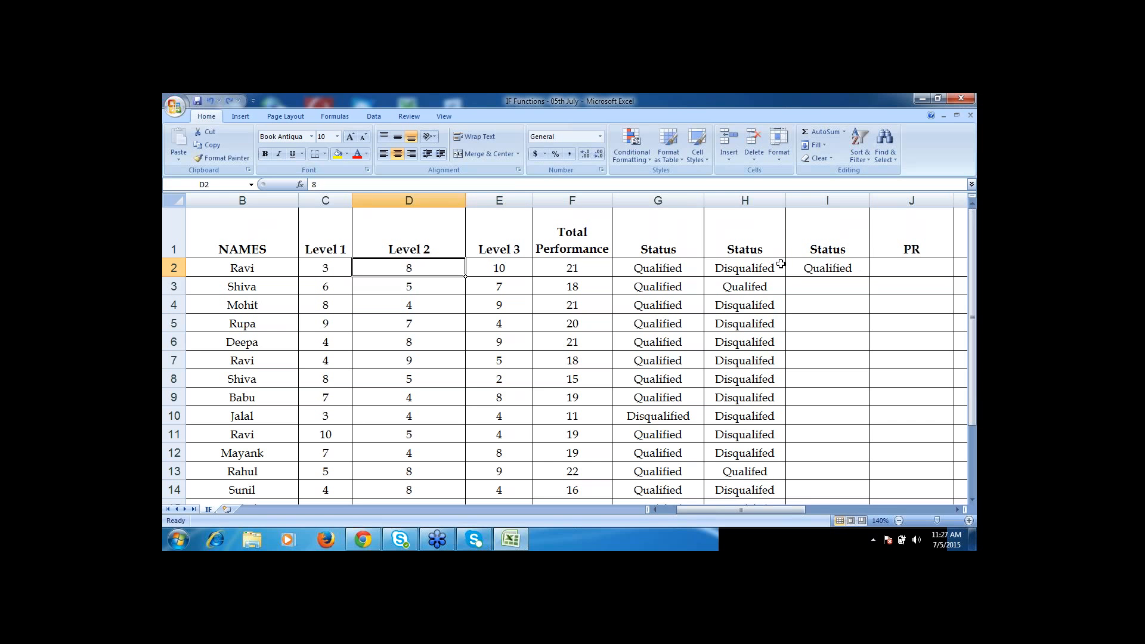
Fill the I2 formula down the Status column for all listed rows.
click(813, 266)
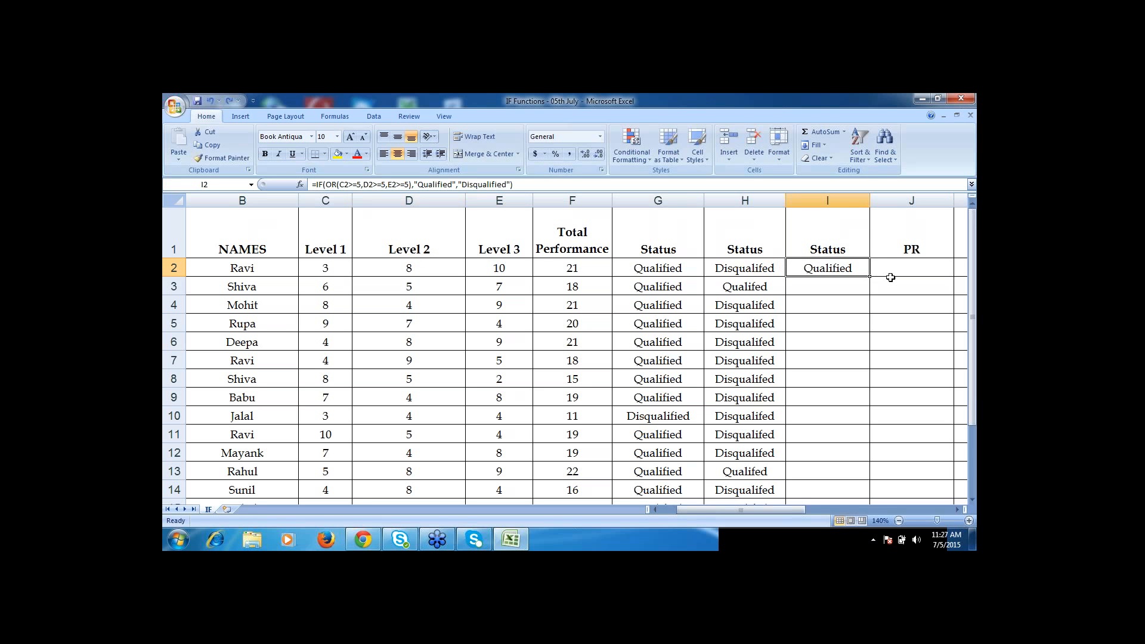
double_click(871, 275)
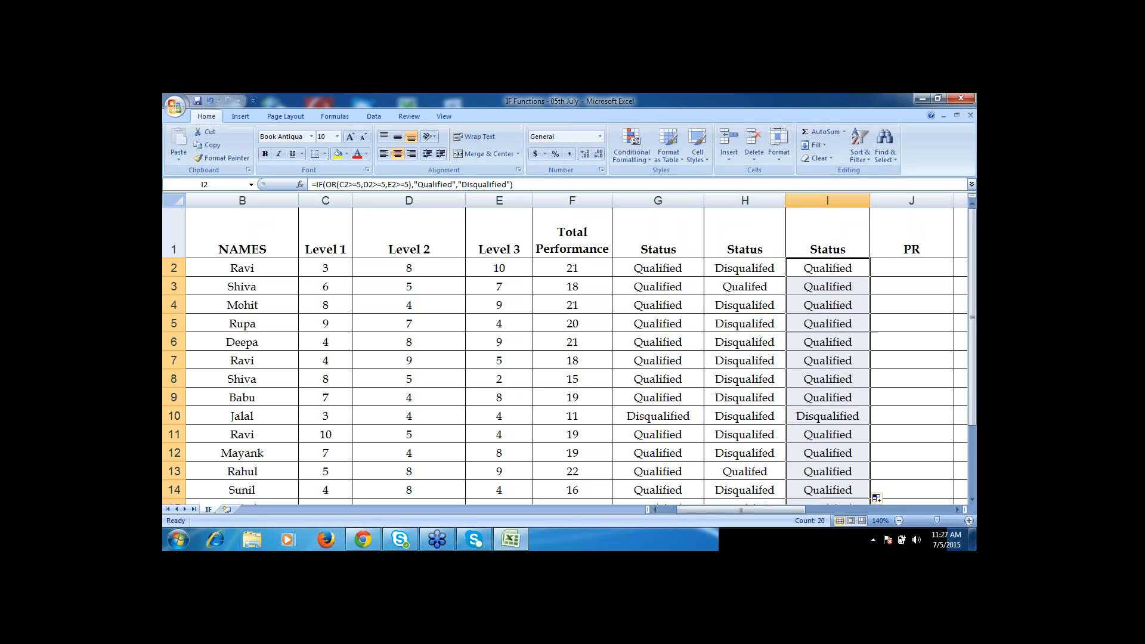
Examine the filled Status results in column I from I2 down to I17.
click(832, 271)
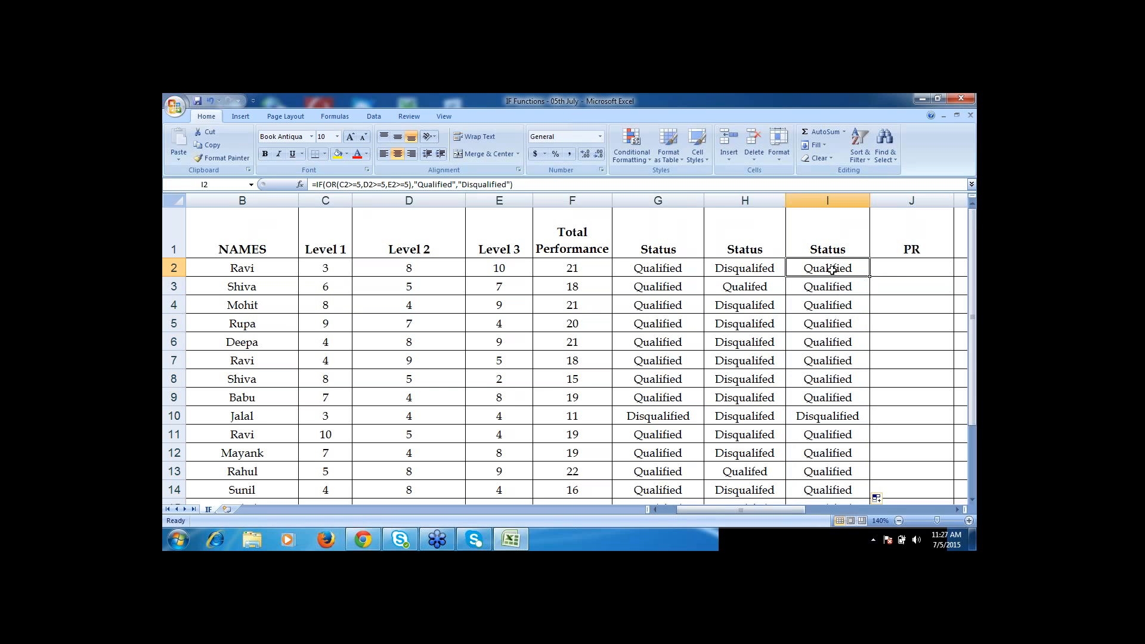
key(Down)
key(Down)
key(Down)
key(Down)
key(Down)
key(Down)
key(Down)
key(Down)
key(Down)
key(Down)
key(Down)
key(Down)
key(Down)
key(Down)
key(Down)
key(Down)
key(Down)
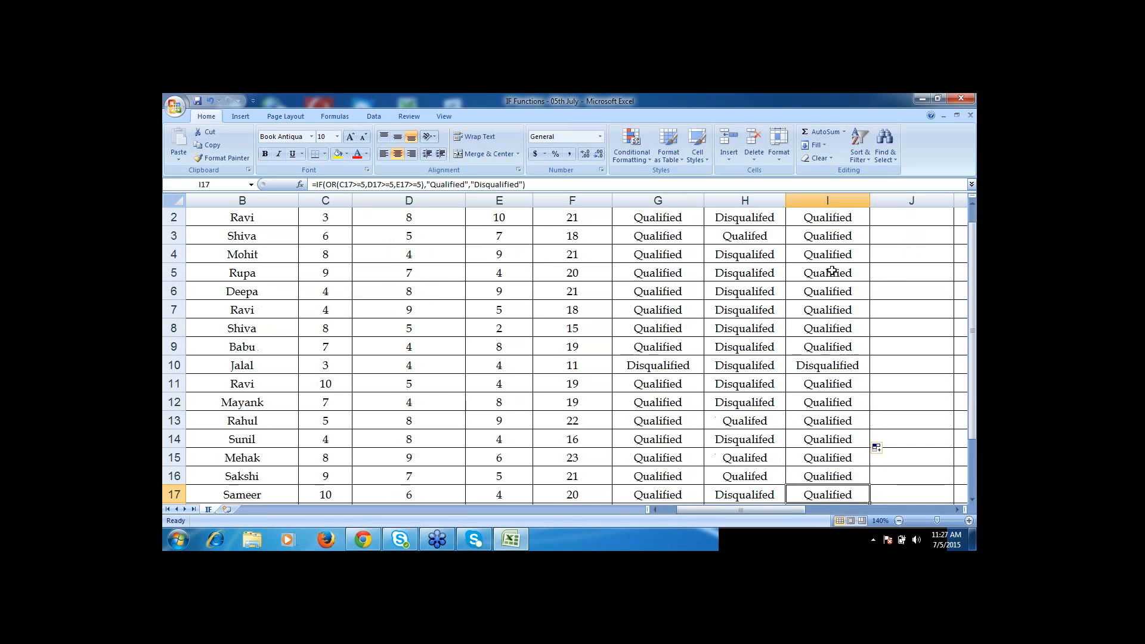
Review the OR-based Status results in column I through row 21 and return to row 10.
key(Down)
key(Down)
key(Down)
key(Down)
key(Down)
key(Up)
key(Up)
key(Up)
key(Up)
key(Up)
key(Up)
key(Up)
key(Up)
key(Up)
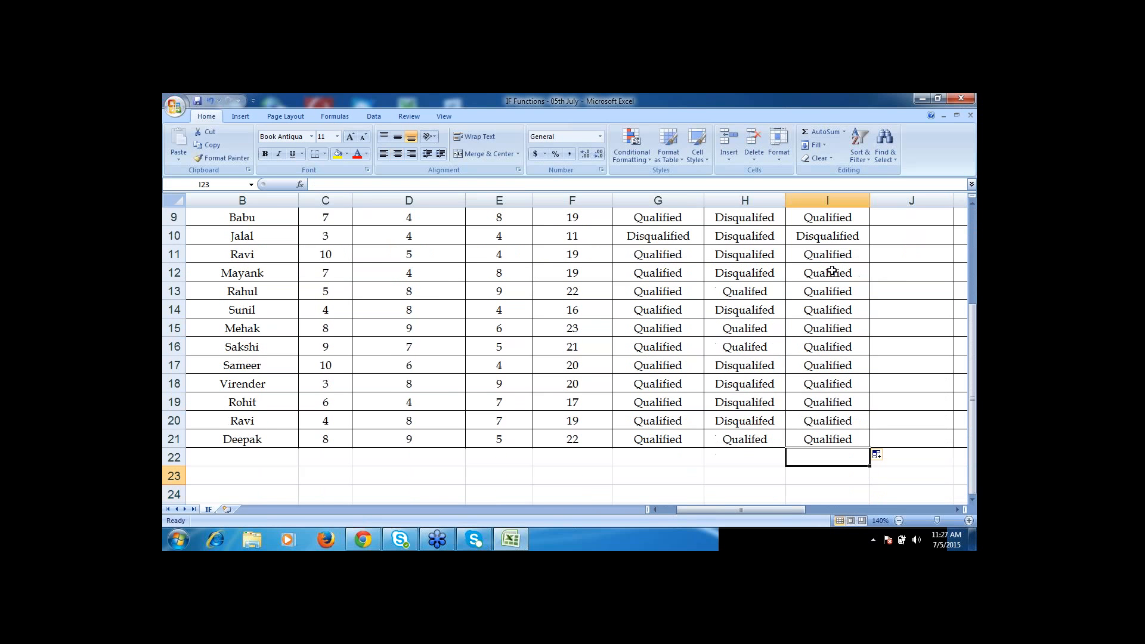
key(Up)
key(Up)
key(Up)
key(Up)
key(Up)
key(Up)
key(Up)
key(Up)
key(Up)
key(Up)
key(Up)
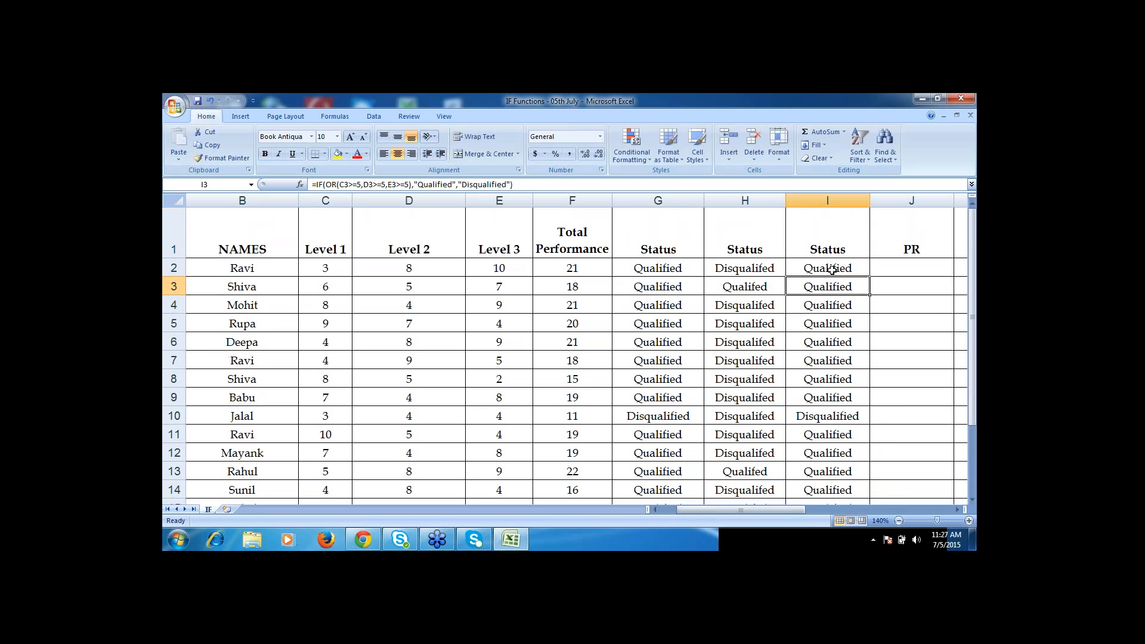
key(Down)
key(Down)
key(Down)
key(Down)
key(Down)
key(Down)
key(Down)
key(Down)
key(Down)
key(Down)
key(Down)
key(Down)
key(Down)
key(Up)
key(Up)
key(Up)
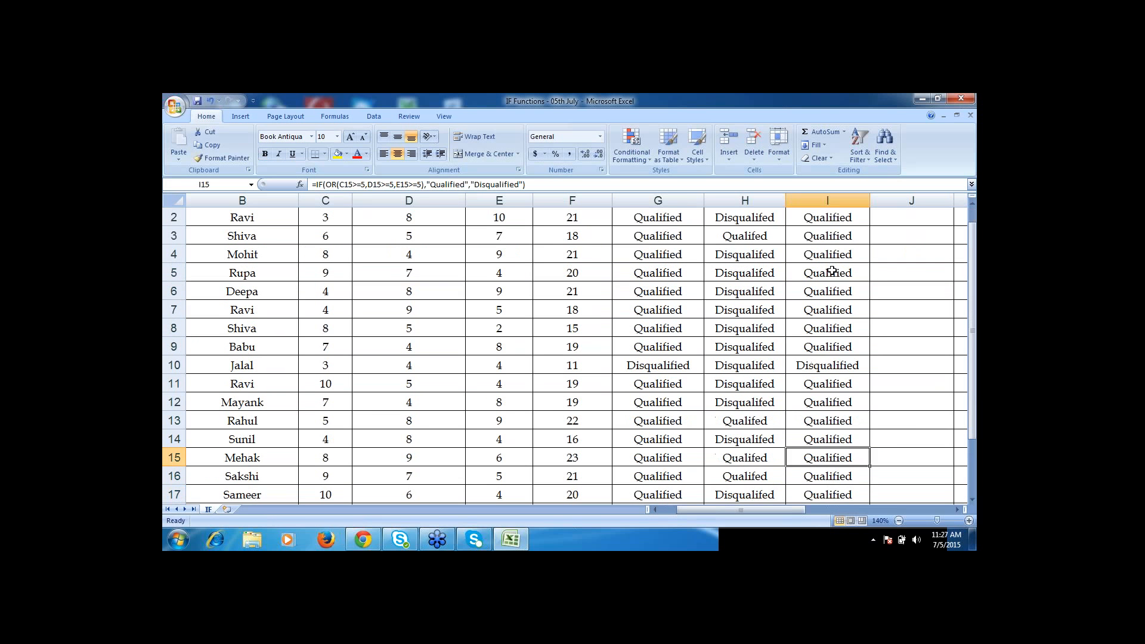
key(Up)
key(Up)
key(Up)
key(Up)
Examine row 10's level scores and total against its three Status results and formulas.
key(Left)
key(Left)
key(Left)
key(Left)
key(Left)
key(Left)
key(Left)
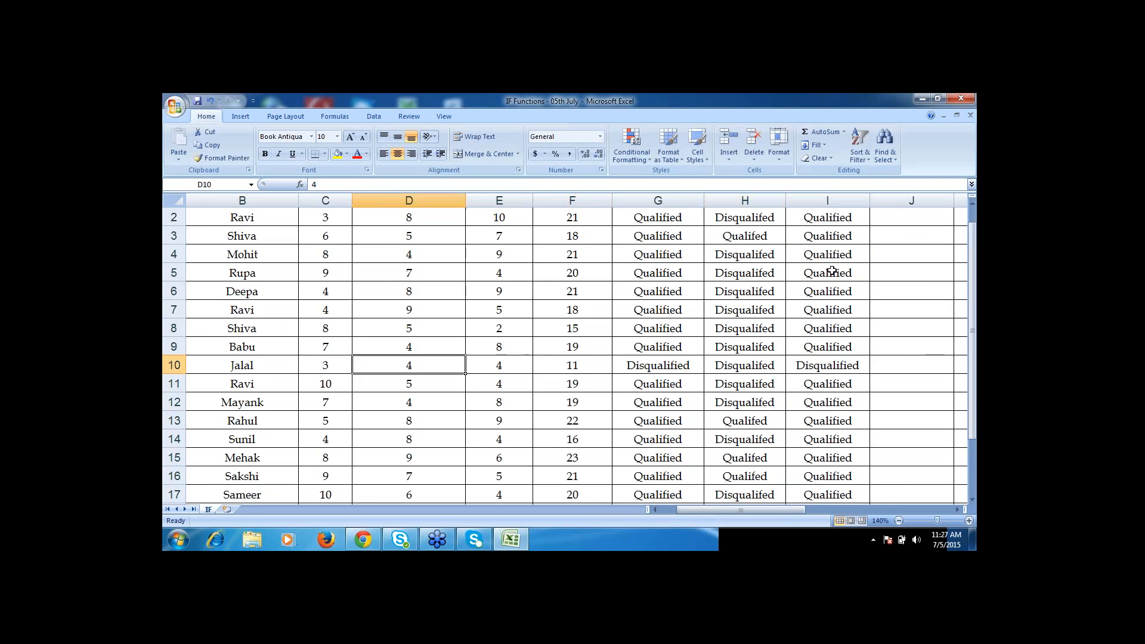
key(Left)
key(Right)
key(Right)
key(Right)
key(Right)
key(Right)
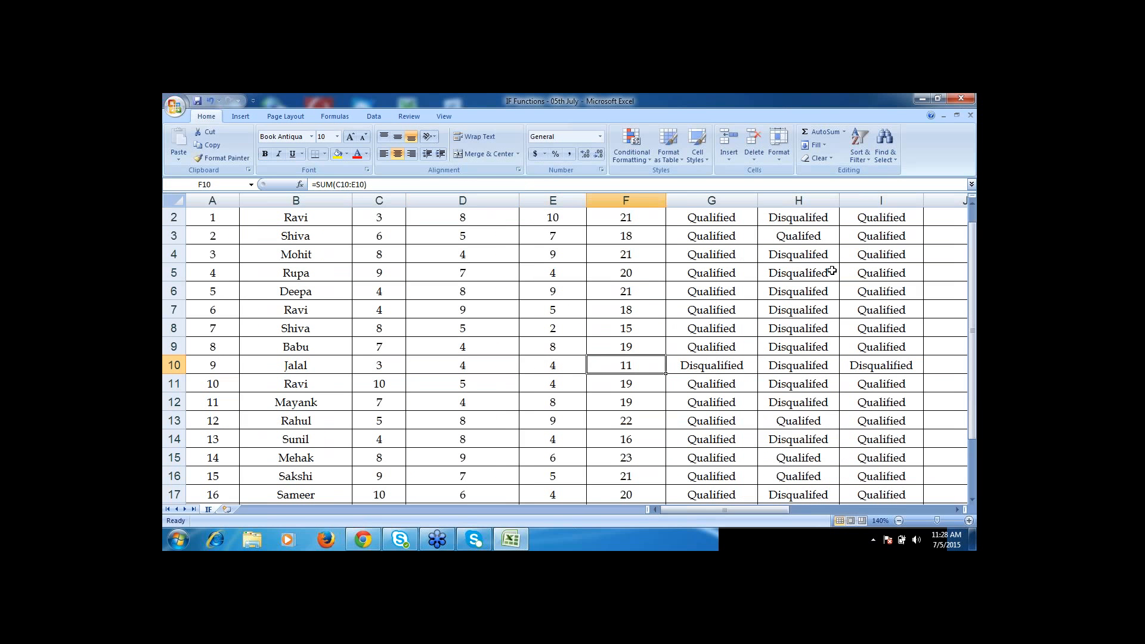
key(Right)
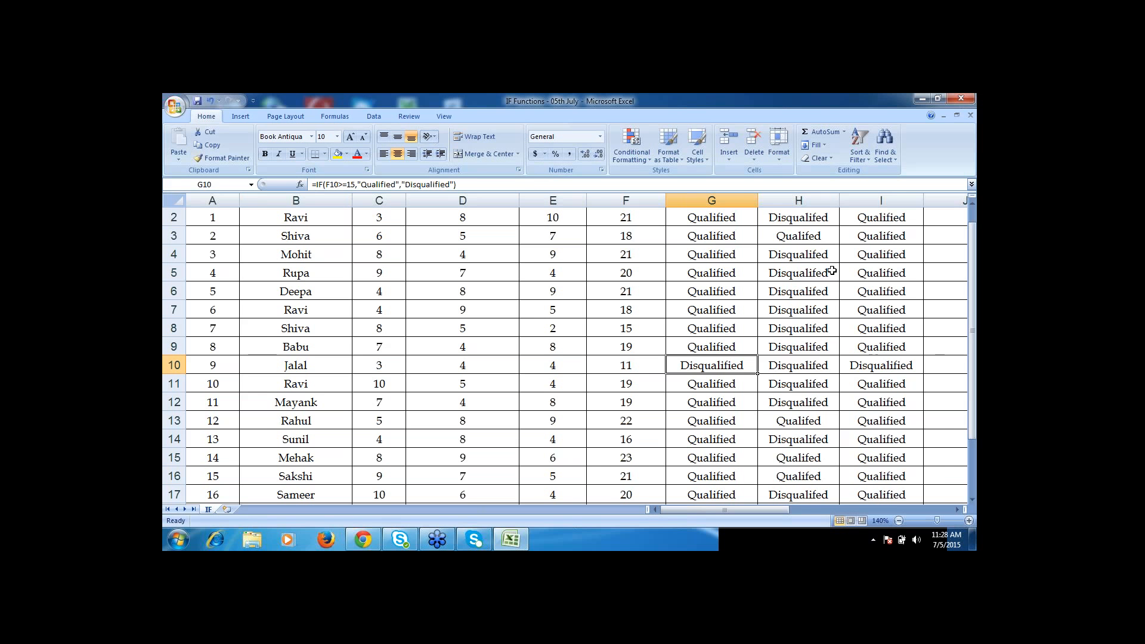
key(Right)
key(Left)
key(Left)
key(Right)
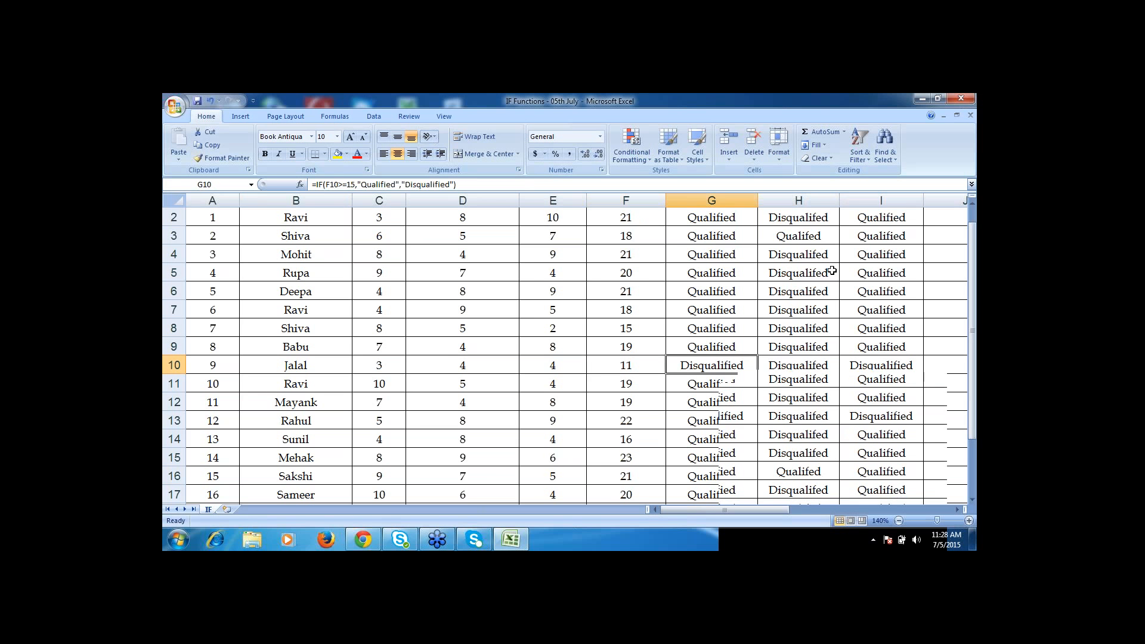
Select the Status results in column G from G2 to G21 to review them.
key(ctrl+Up)
key(Down)
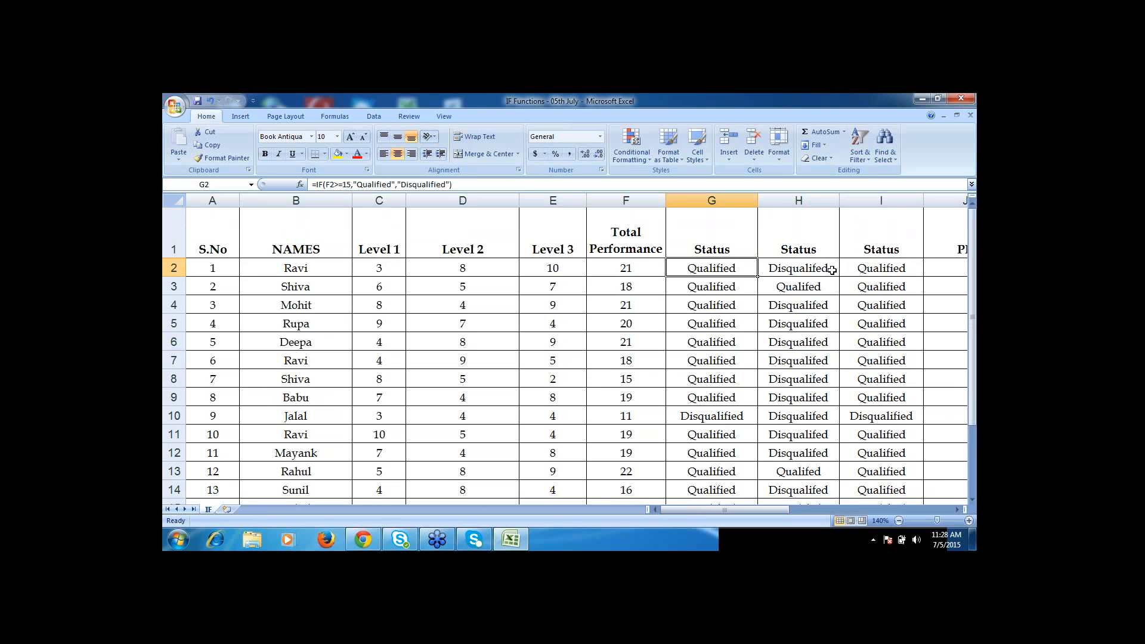
key(ctrl+shift+Down)
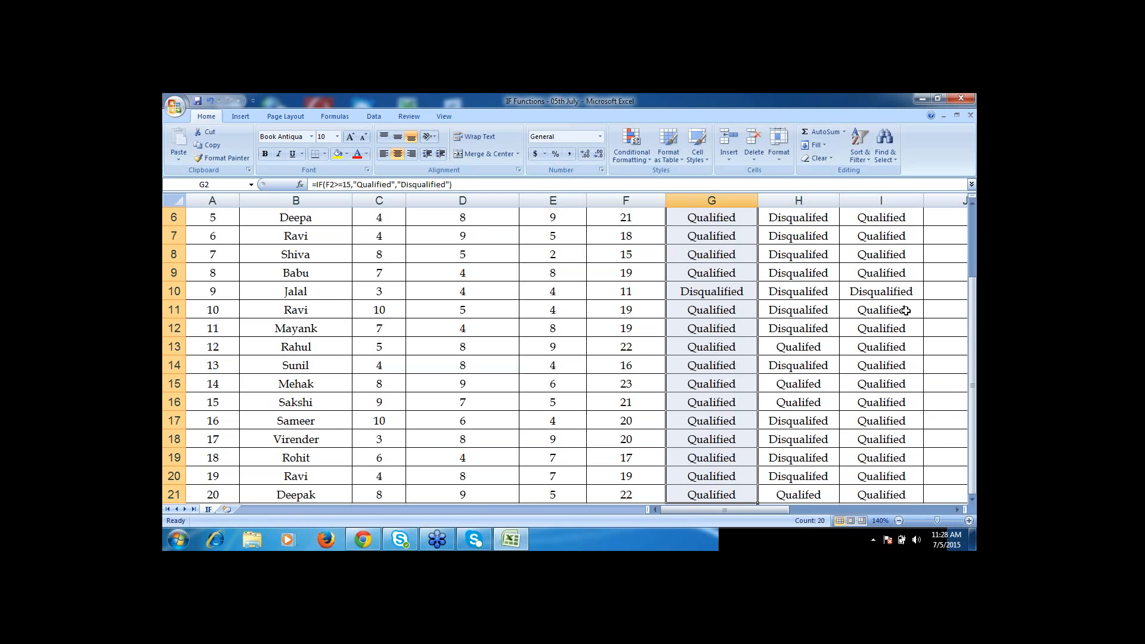
Compare the plain IF, IF with AND, and IF with OR formulas in G2, H2 and I2.
click(893, 253)
key(ctrl+Up)
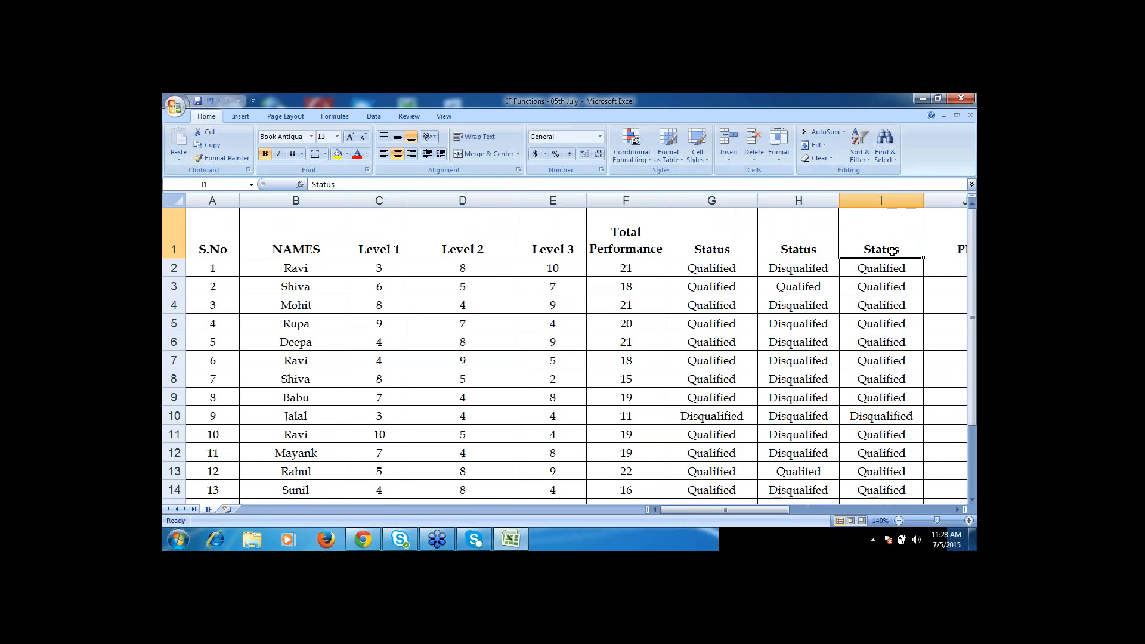
key(Down)
key(Right)
key(Left)
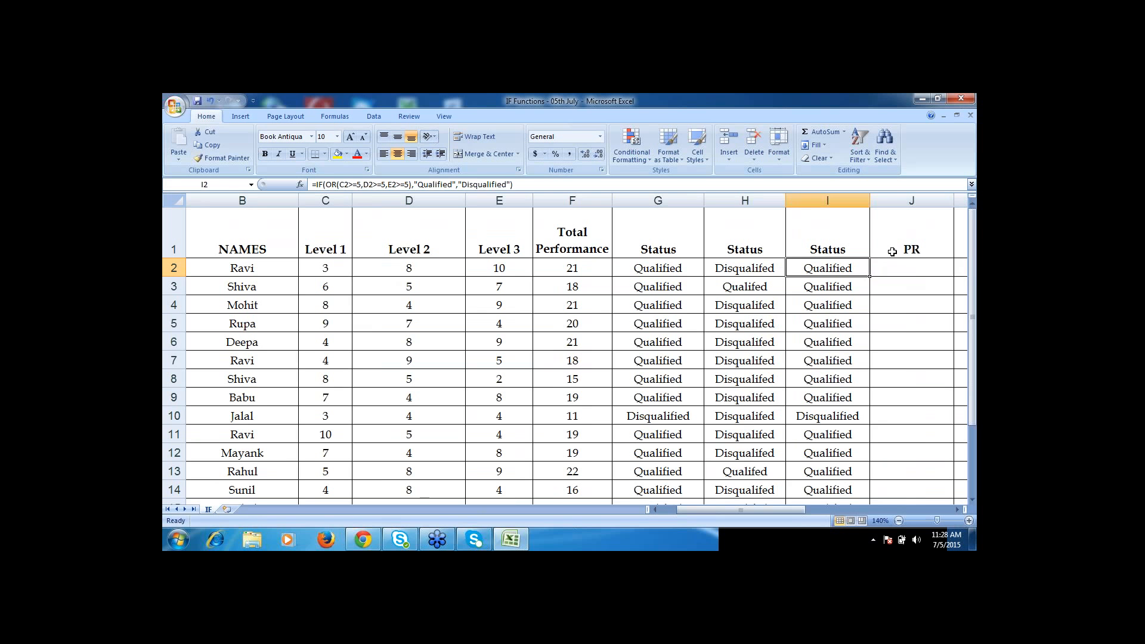
key(Left)
key(Left)
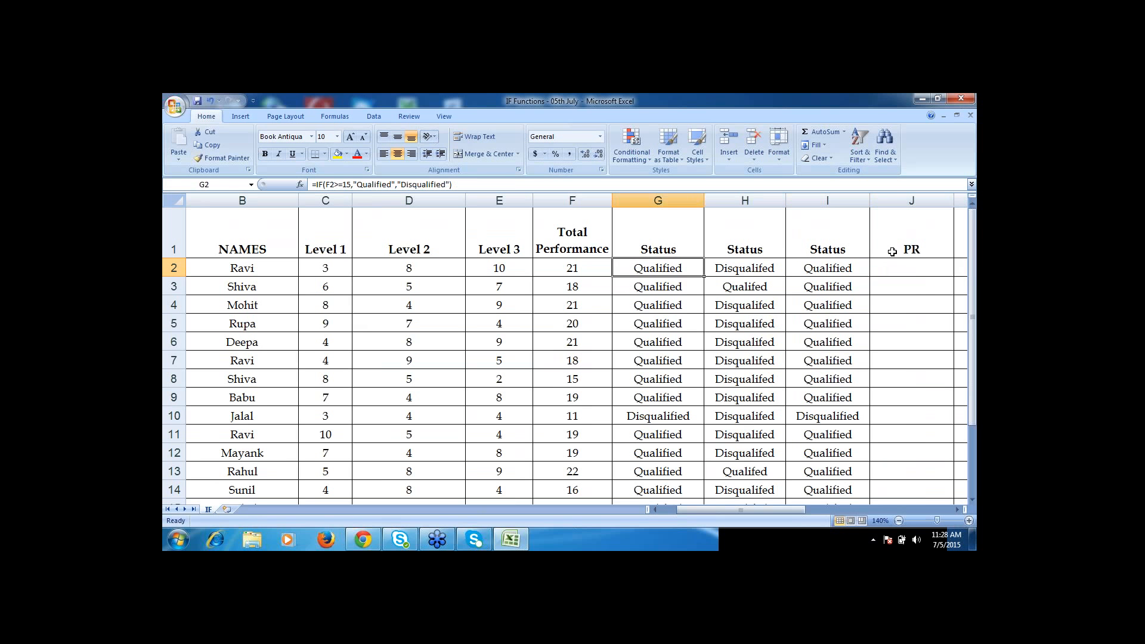
key(Right)
key(Right)
key(Right)
key(Right)
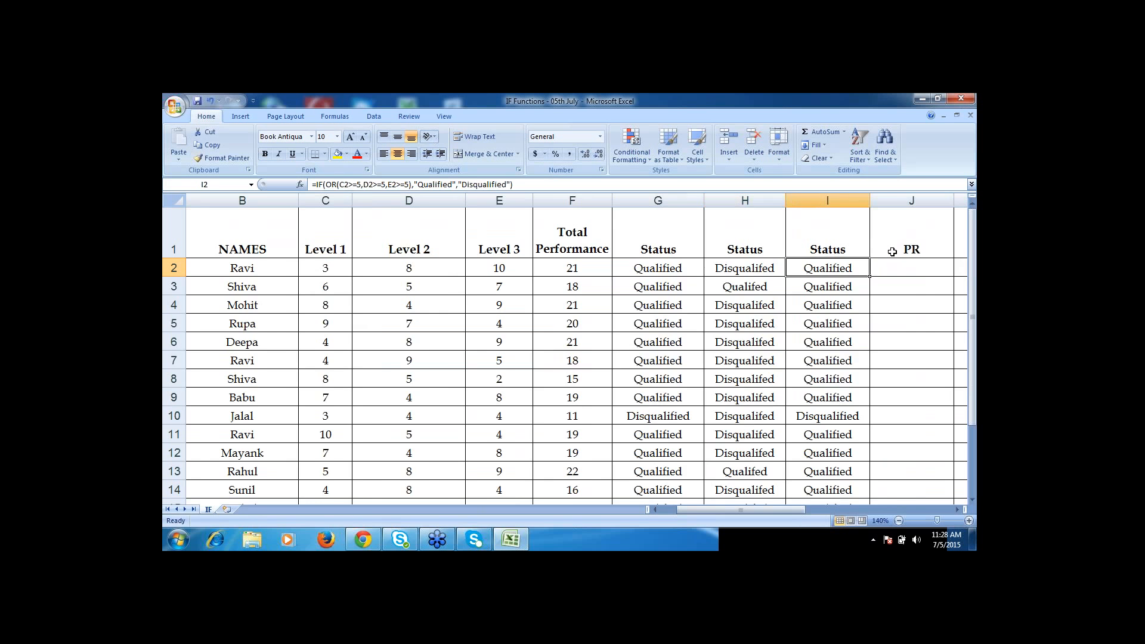
key(Left)
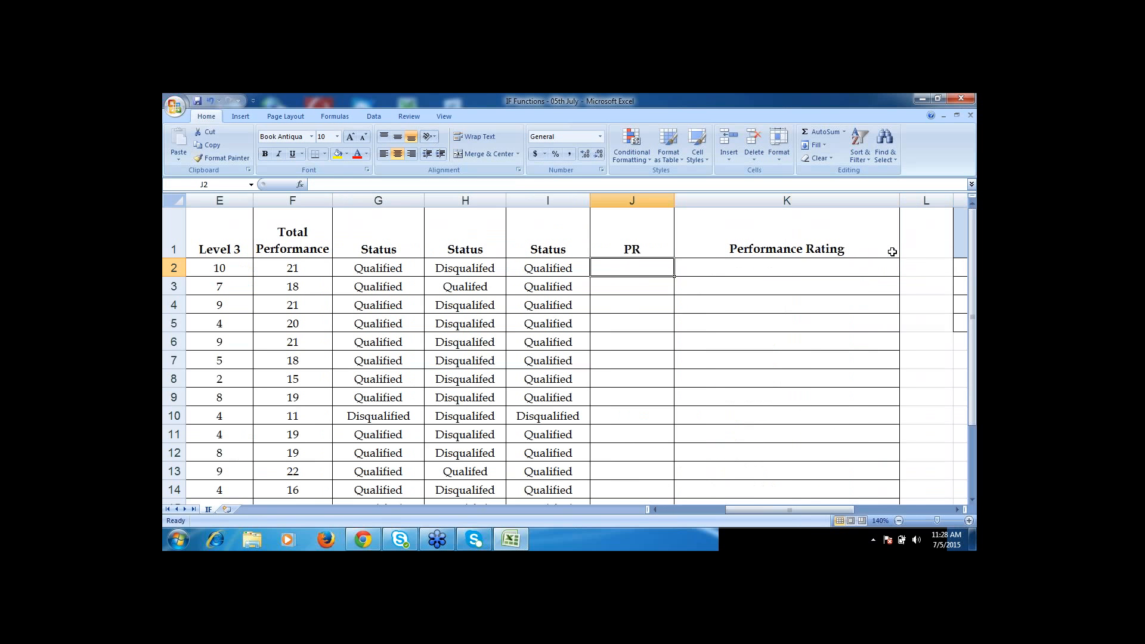
key(Left)
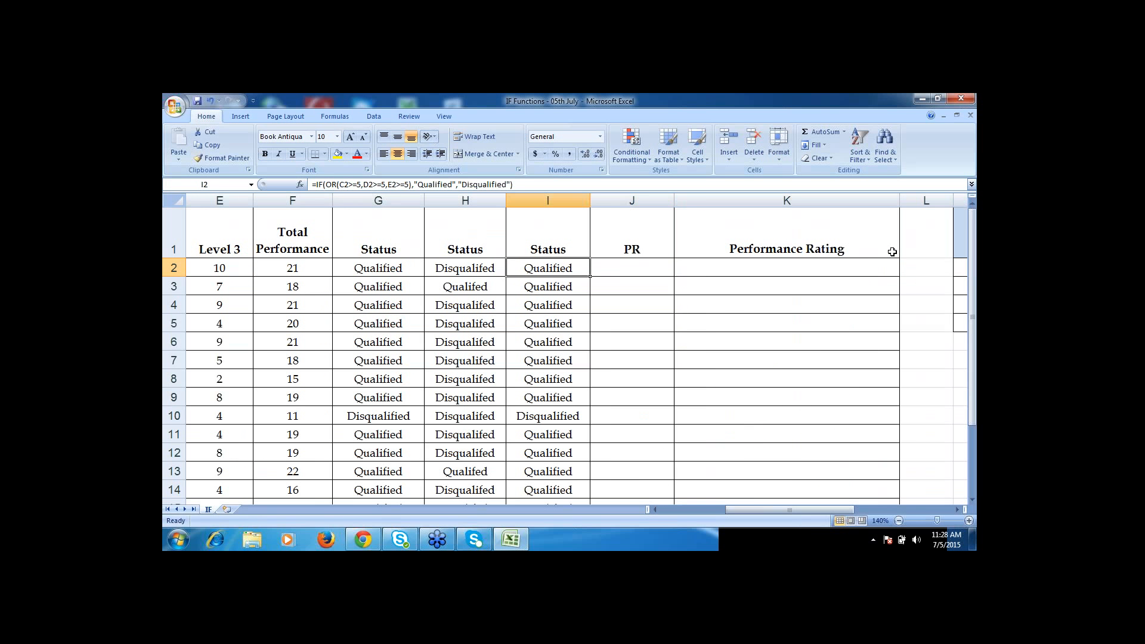
key(Left)
key(Left)
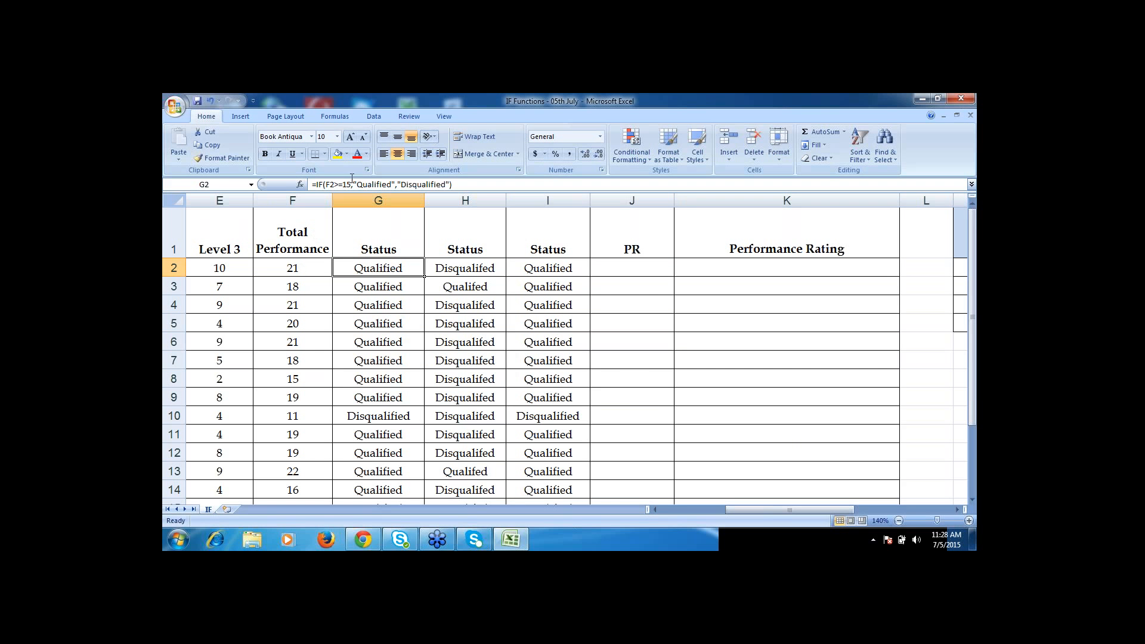
click(466, 268)
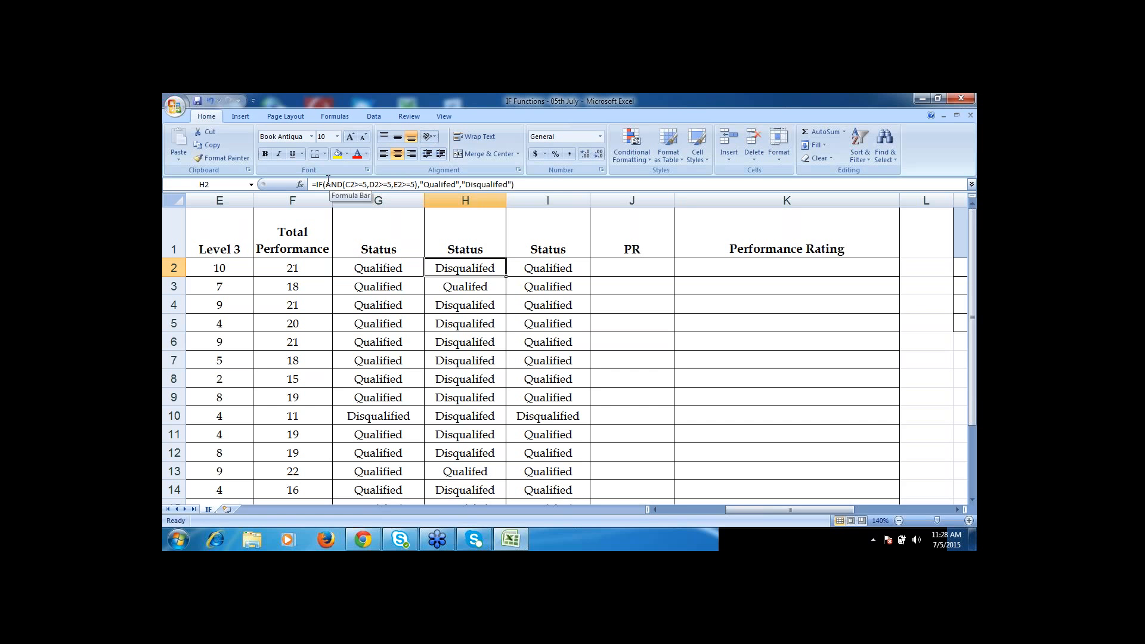
key(Right)
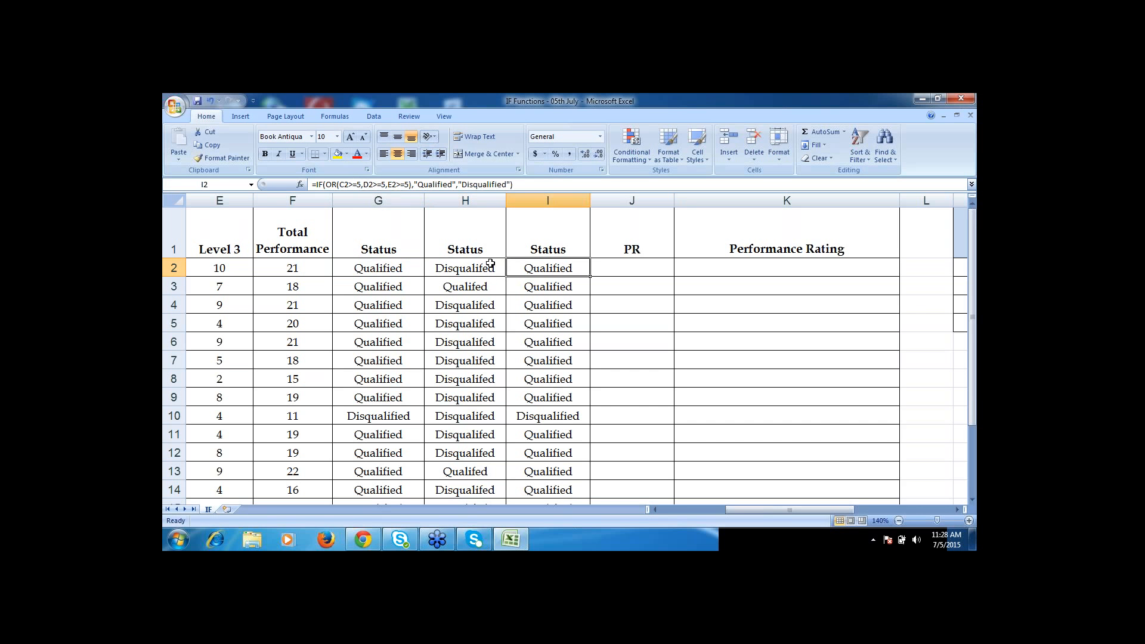
click(647, 262)
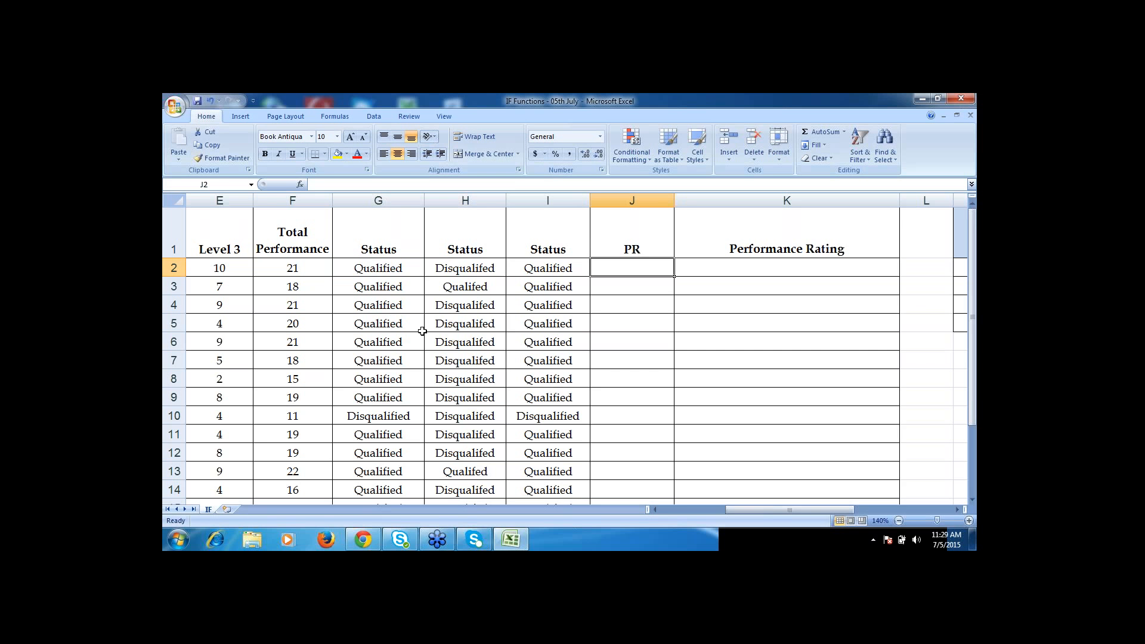
key(Left)
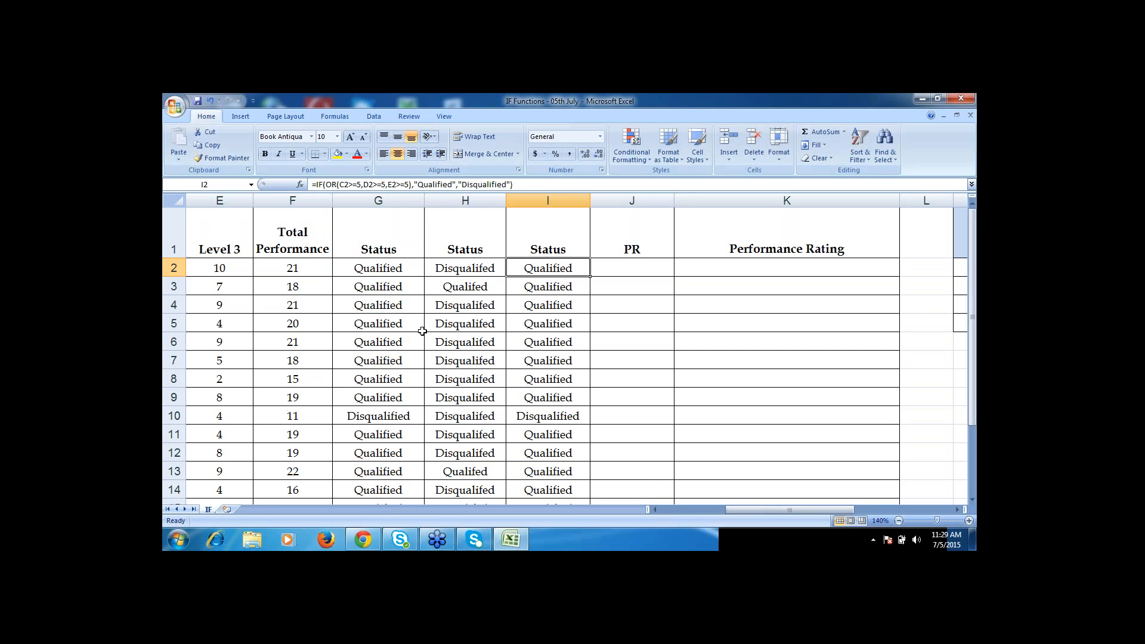
key(Down)
key(Down)
key(Down)
key(Down)
key(Down)
key(Down)
key(Down)
key(Down)
key(Down)
key(Down)
key(Down)
key(Down)
key(Down)
key(Down)
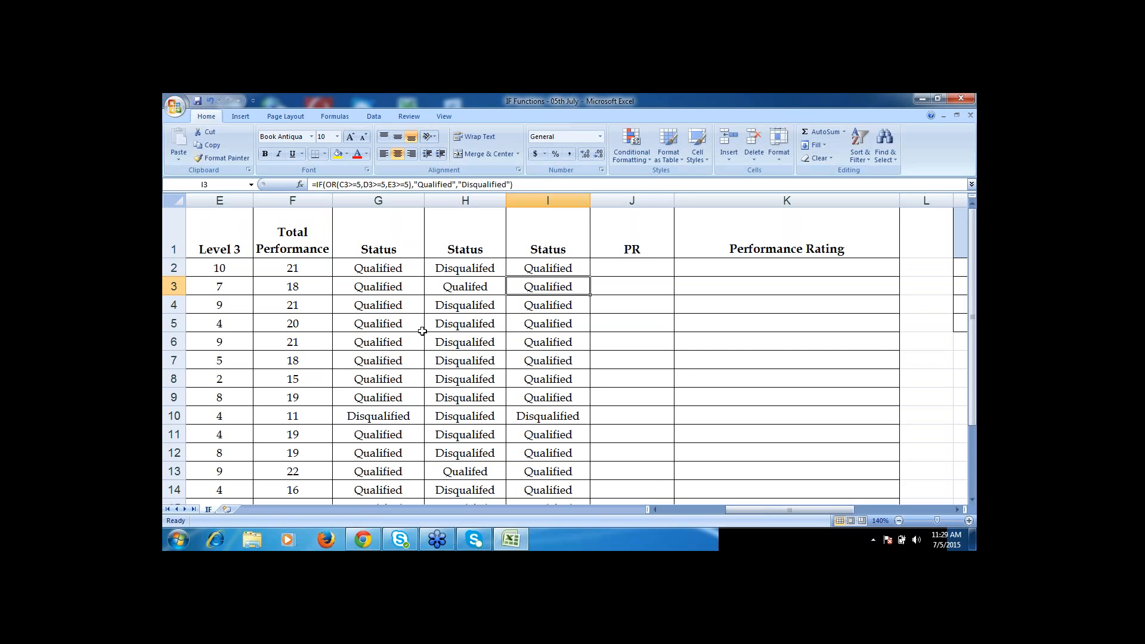
key(Up)
key(Up)
key(Up)
key(Up)
key(Up)
key(Up)
key(Up)
key(Up)
key(Up)
key(Up)
key(Up)
key(Up)
key(Up)
key(Up)
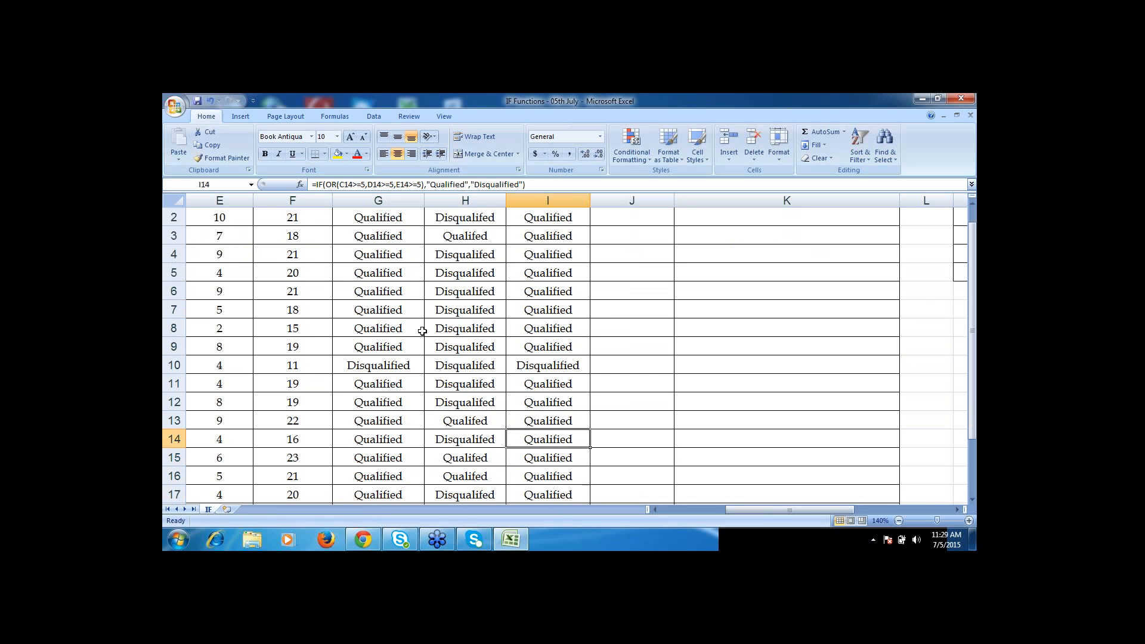
key(Down)
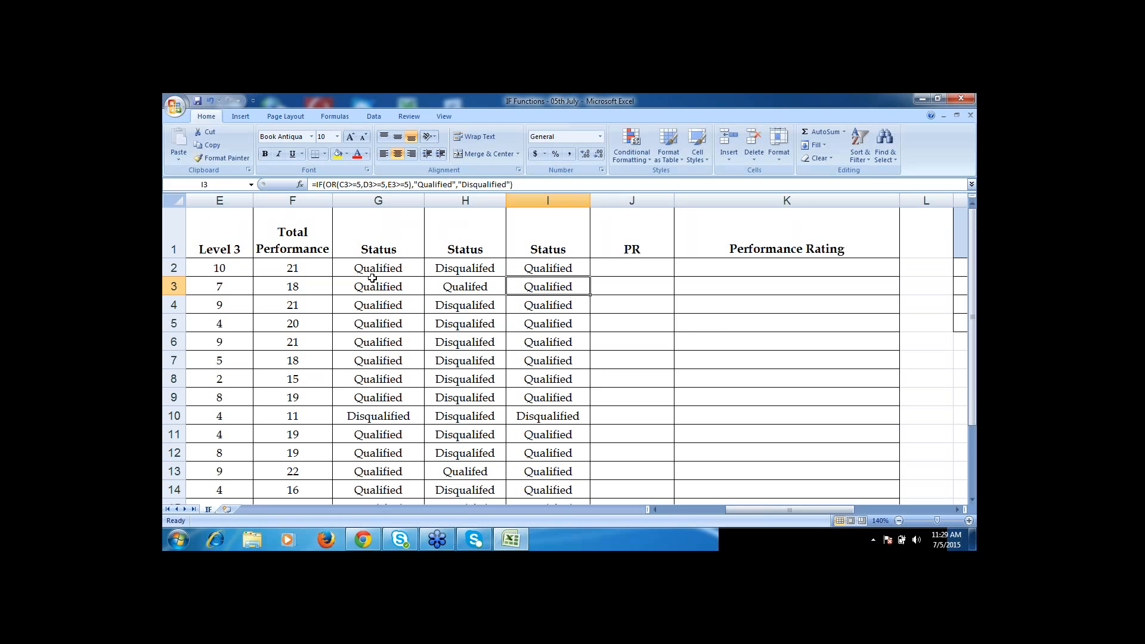
Examine the column G Status alongside the level scores and totals in rows 13 to 15.
click(386, 200)
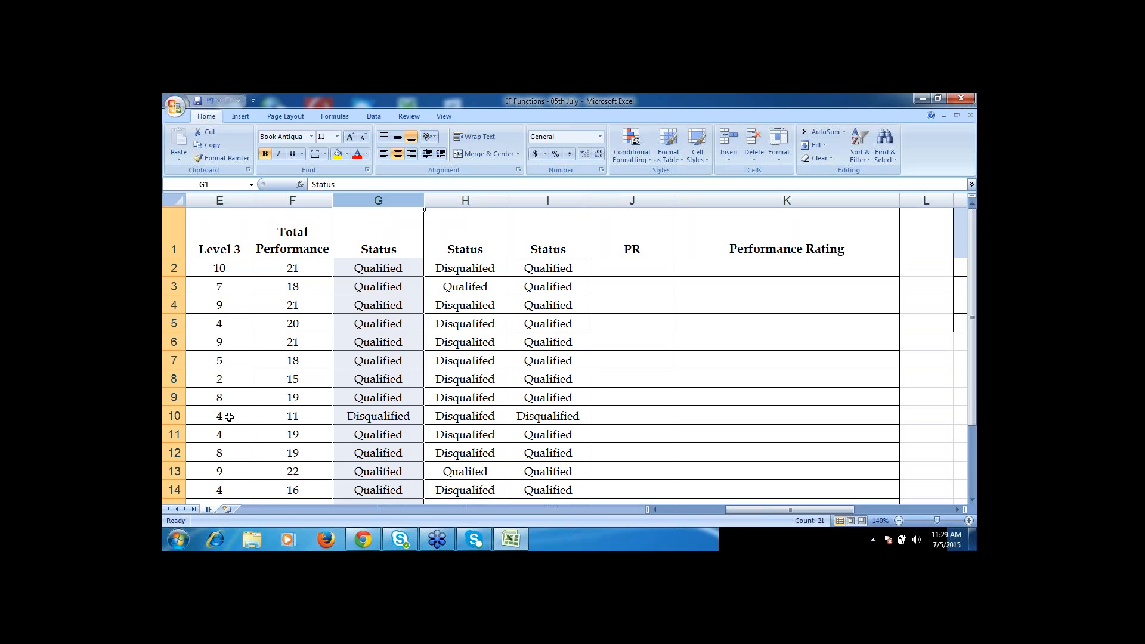
click(225, 473)
key(Left)
key(Left)
key(Left)
key(Left)
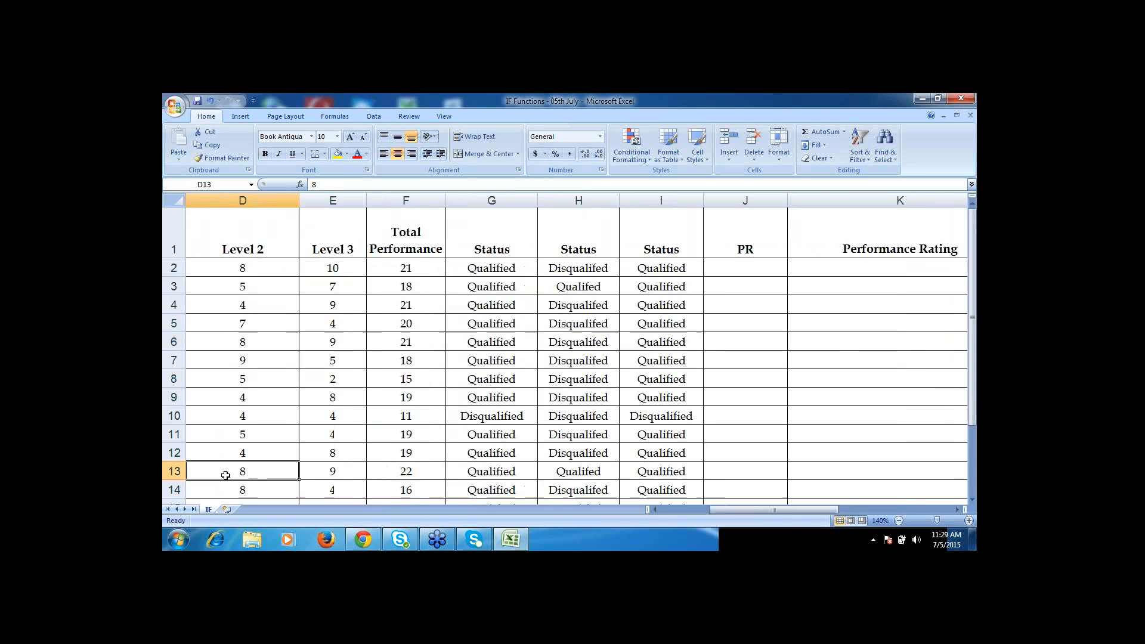
key(Right)
key(Down)
key(Down)
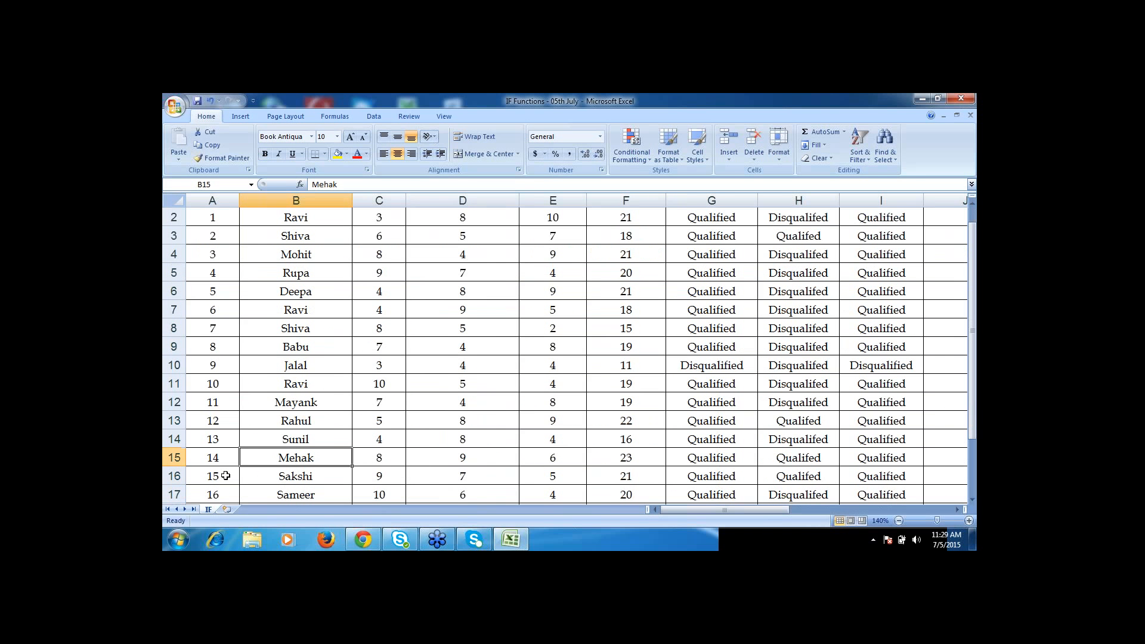
key(Right)
key(Right)
key(Right)
key(Right)
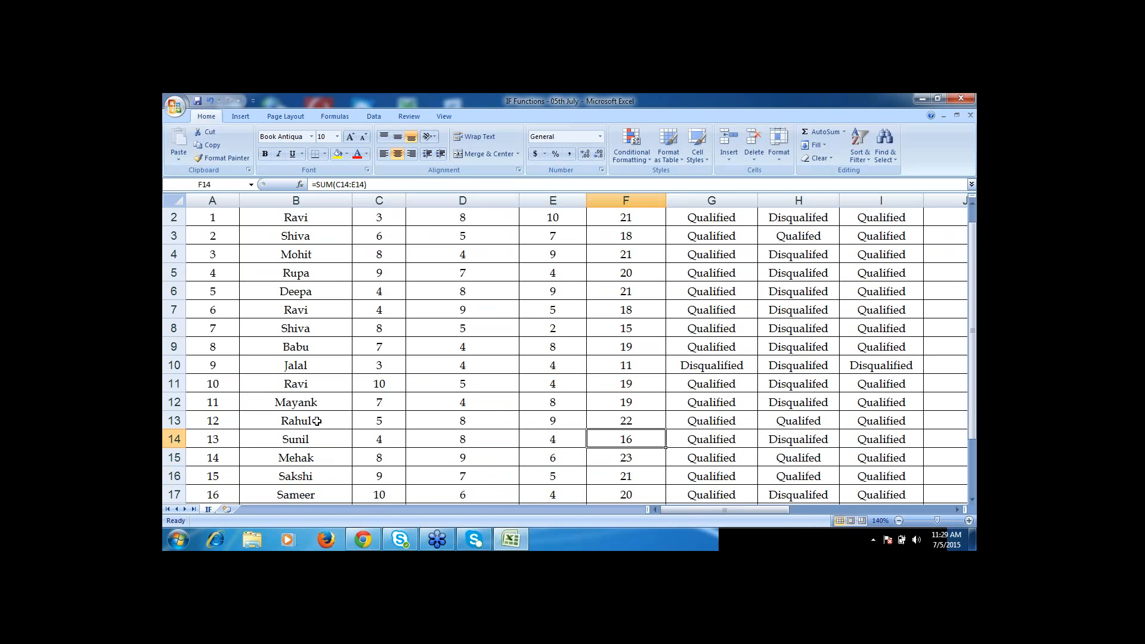
click(314, 458)
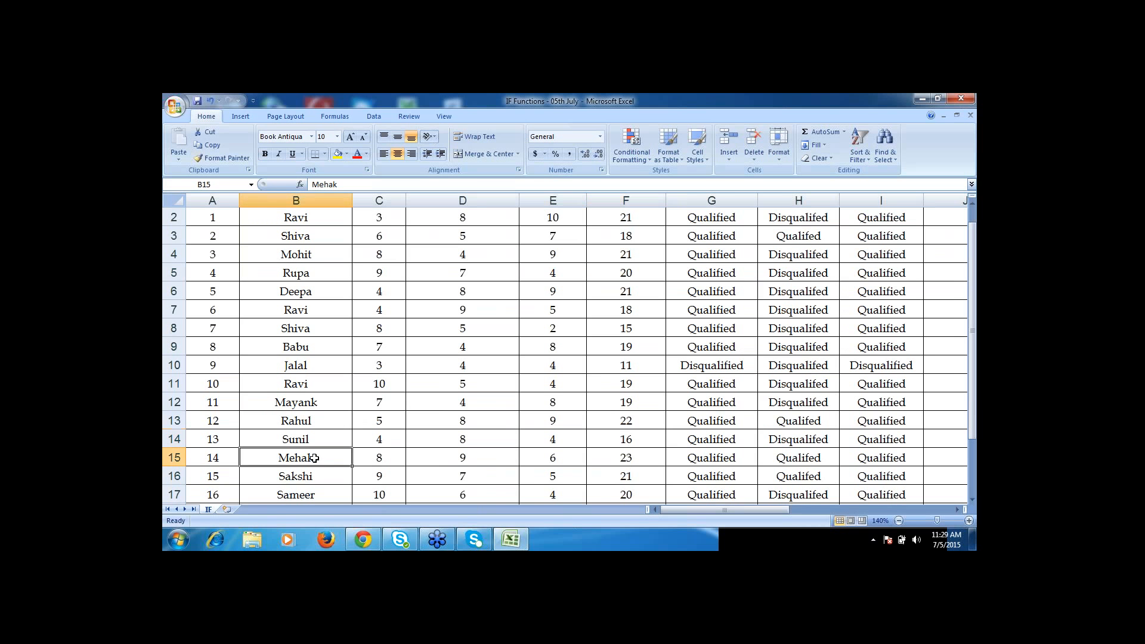
click(625, 457)
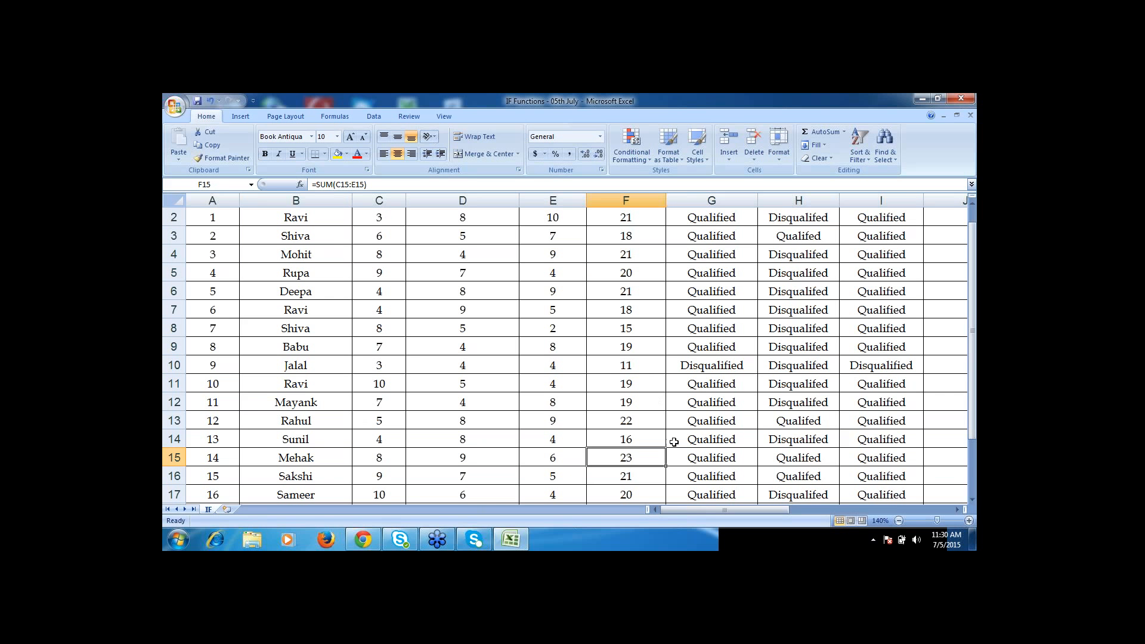
Examine the total-based IF formula in the column G Status cells from G11 up to G2.
click(696, 381)
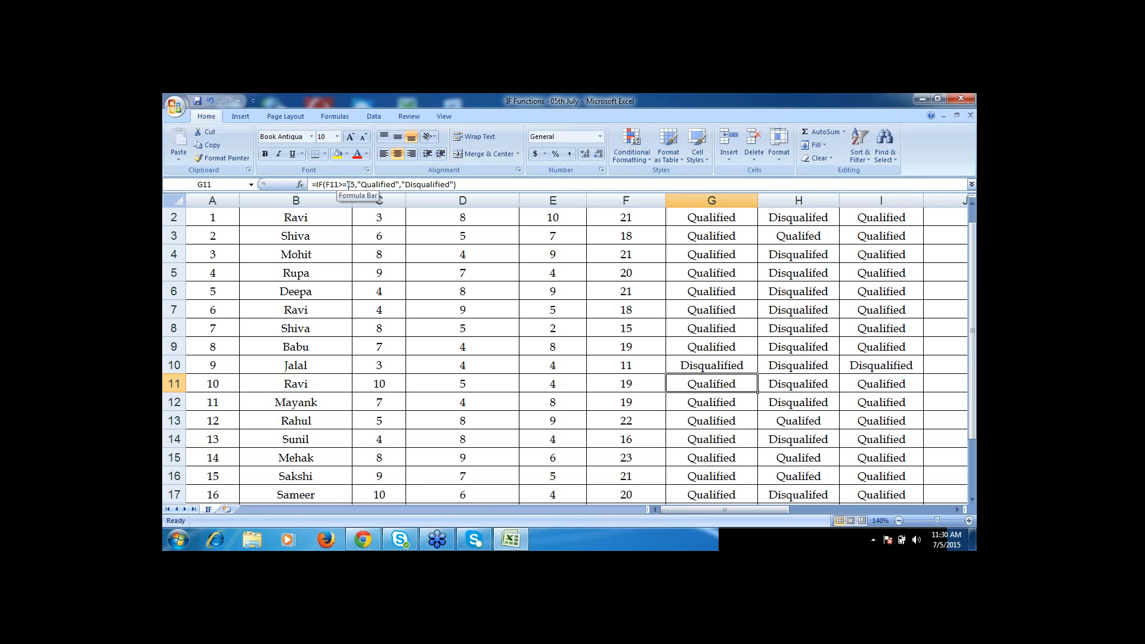
key(Up)
key(Up)
key(Up)
key(Up)
key(Up)
key(Up)
key(Up)
key(Up)
key(Up)
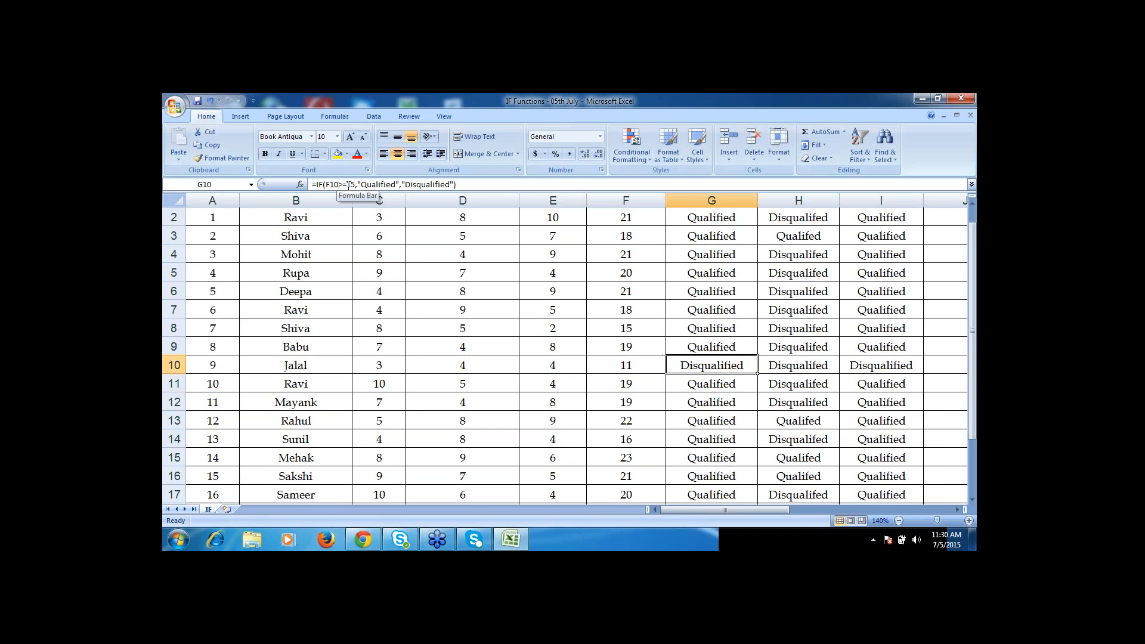
Look over row 2's Status cells and the neighbouring PR and Performance Rating columns.
key(Right)
key(Right)
key(Right)
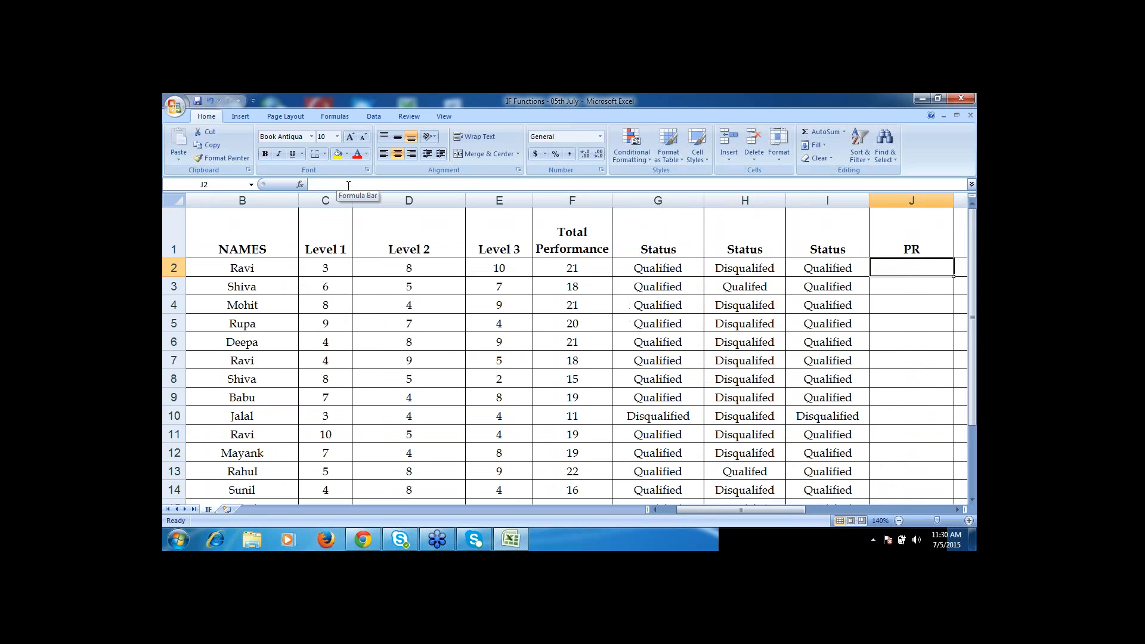
key(Left)
key(Left)
key(Left)
key(Right)
key(Right)
key(Right)
key(Right)
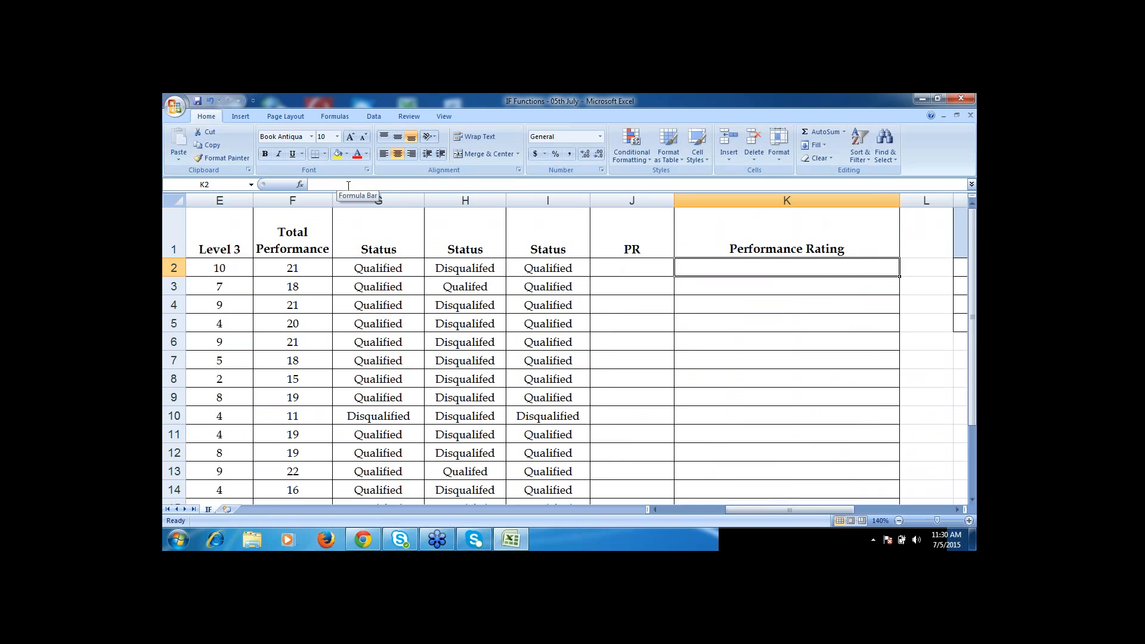
key(Down)
key(Down)
key(Down)
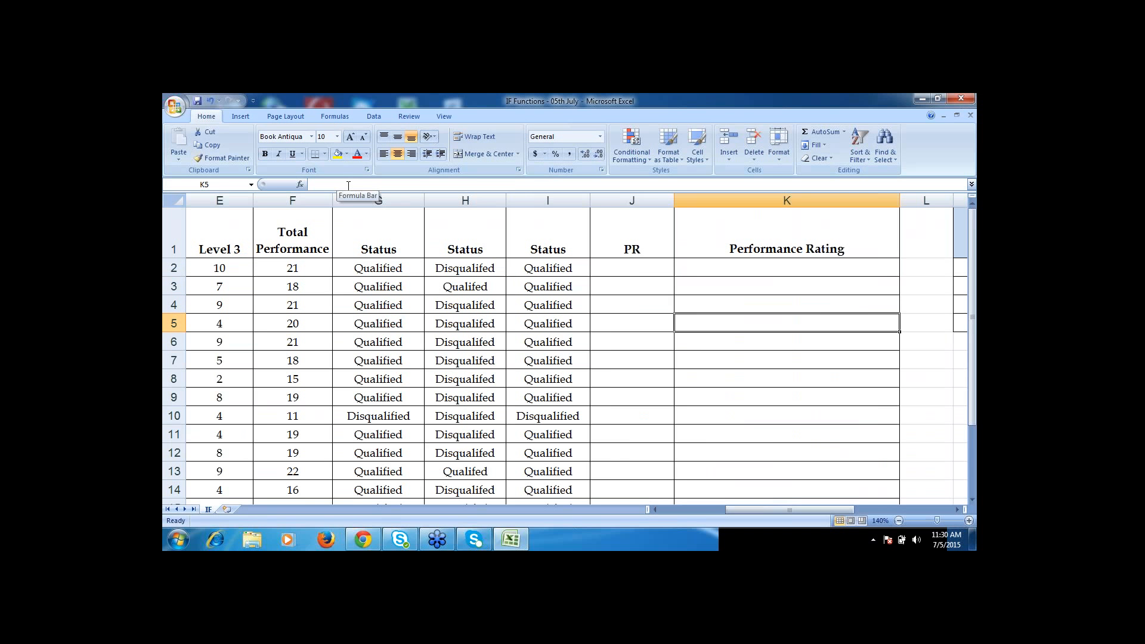
key(Left)
key(Left)
key(Left)
key(Left)
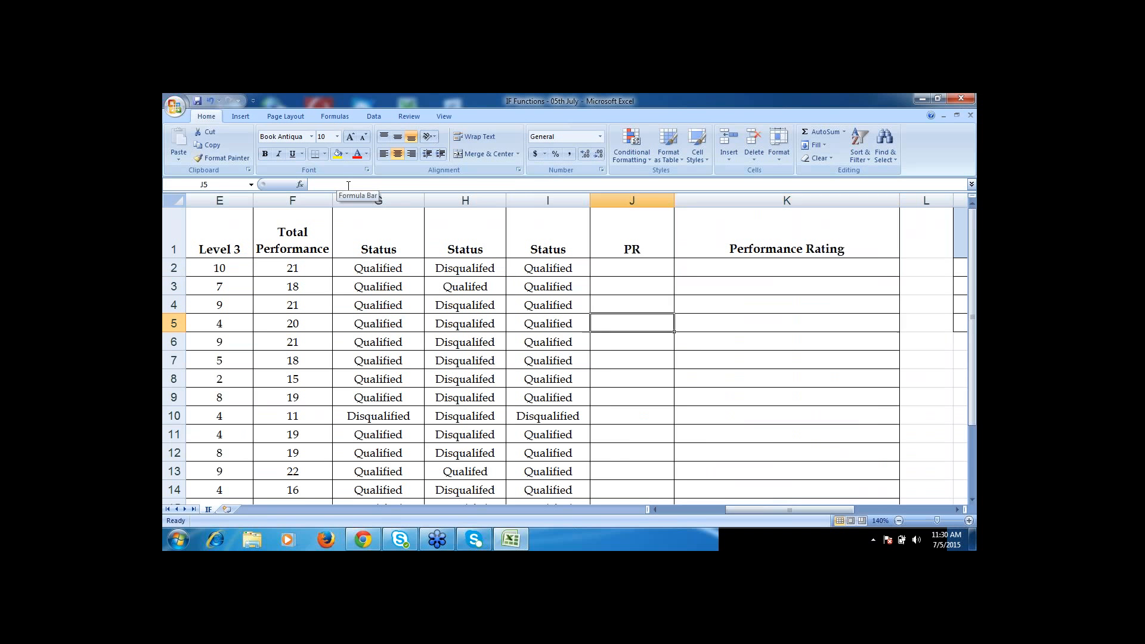
Look over the Status results down to the last row of the table.
key(ctrl+Down)
key(Down)
key(Down)
key(Down)
key(Down)
key(Down)
key(Down)
key(Down)
key(Down)
key(Down)
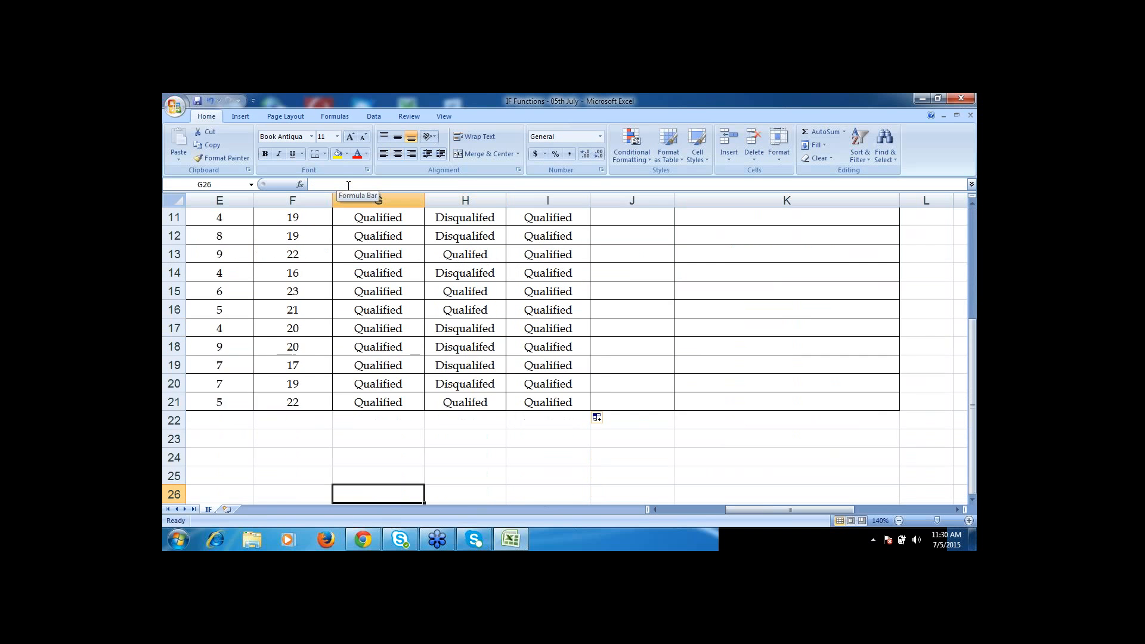
key(Up)
key(Up)
key(Up)
key(Up)
key(Up)
key(Up)
key(Up)
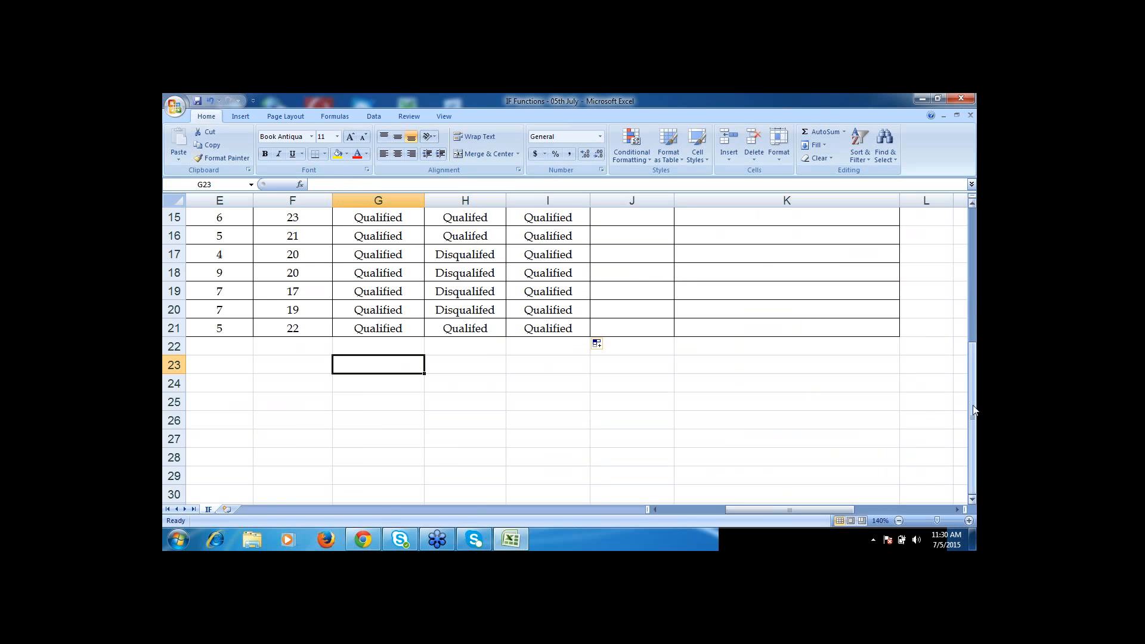
drag(973, 412, 978, 260)
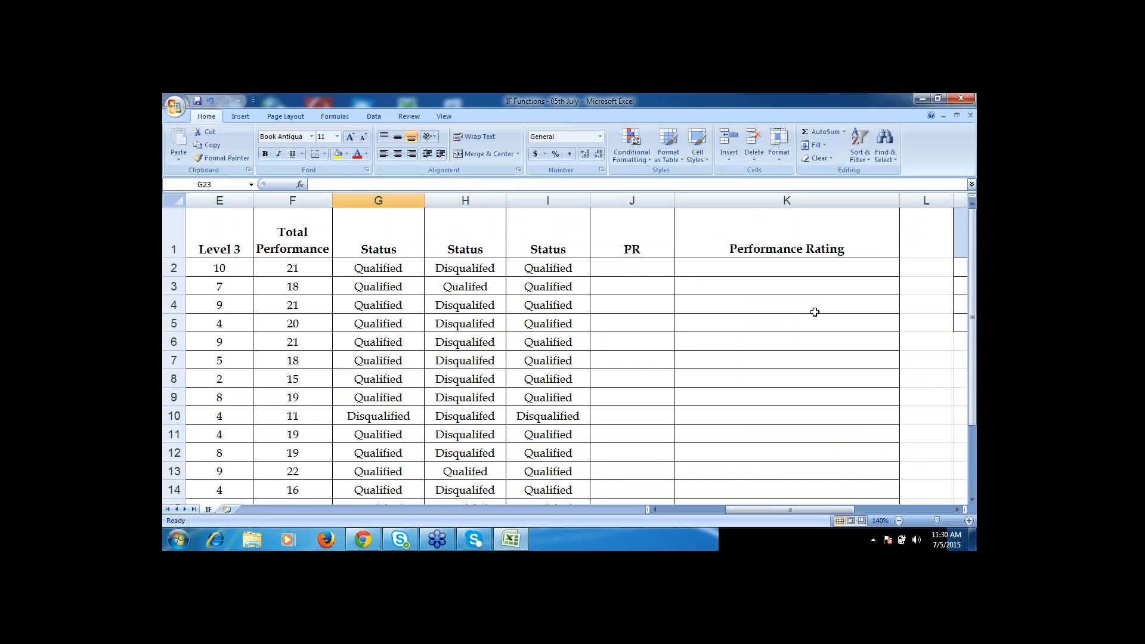
Narrow the Performance Rating column K and widen columns J and L.
click(800, 324)
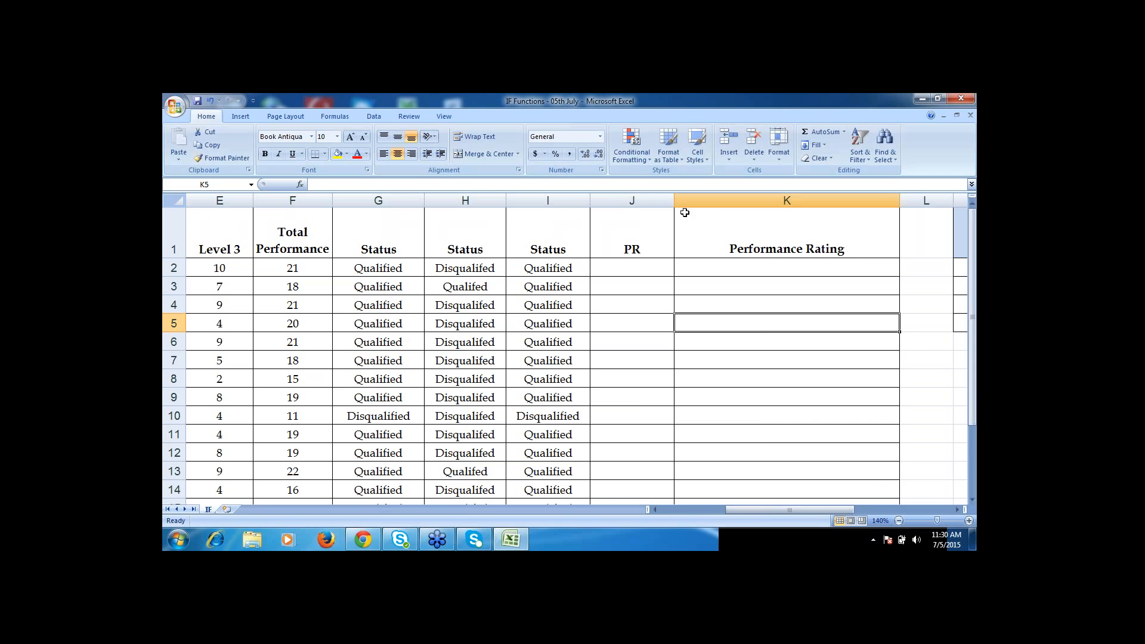
drag(901, 202, 772, 203)
drag(683, 205, 699, 205)
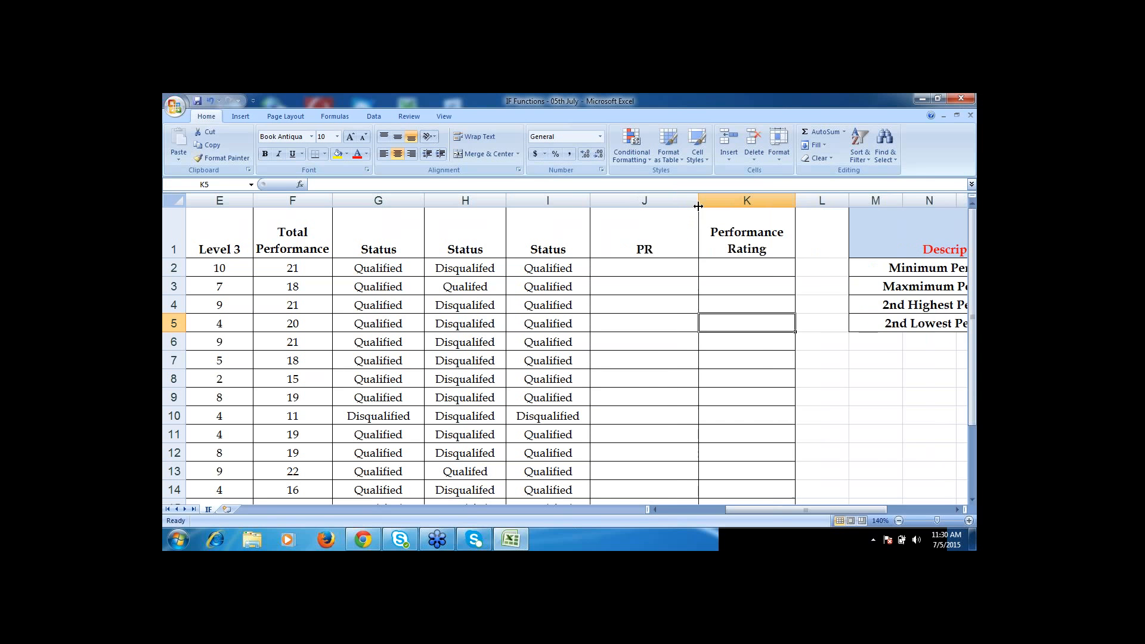
drag(849, 202, 917, 203)
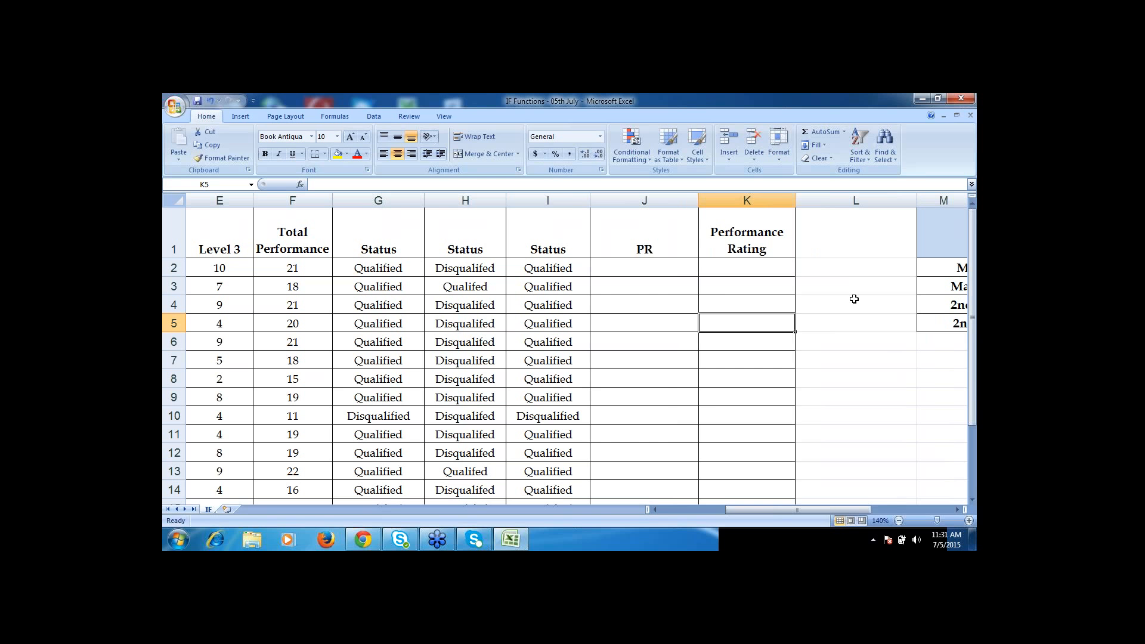
Enter the headings Grades in K5 and Scores in L5.
text(Grades)
key(Return)
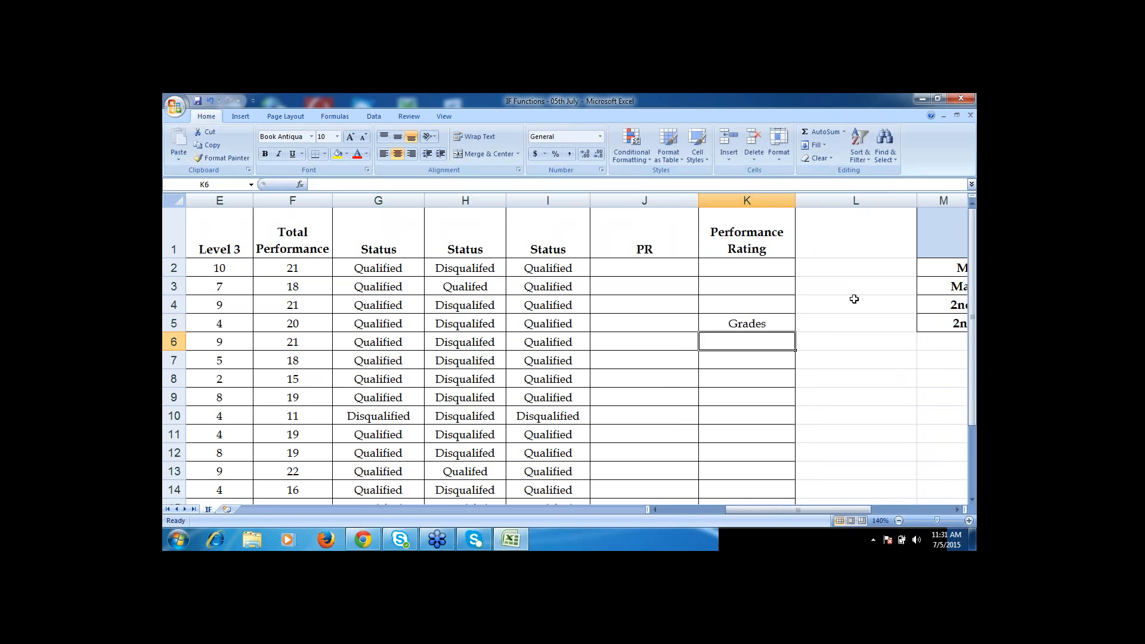
key(Up)
key(Right)
text(Scores)
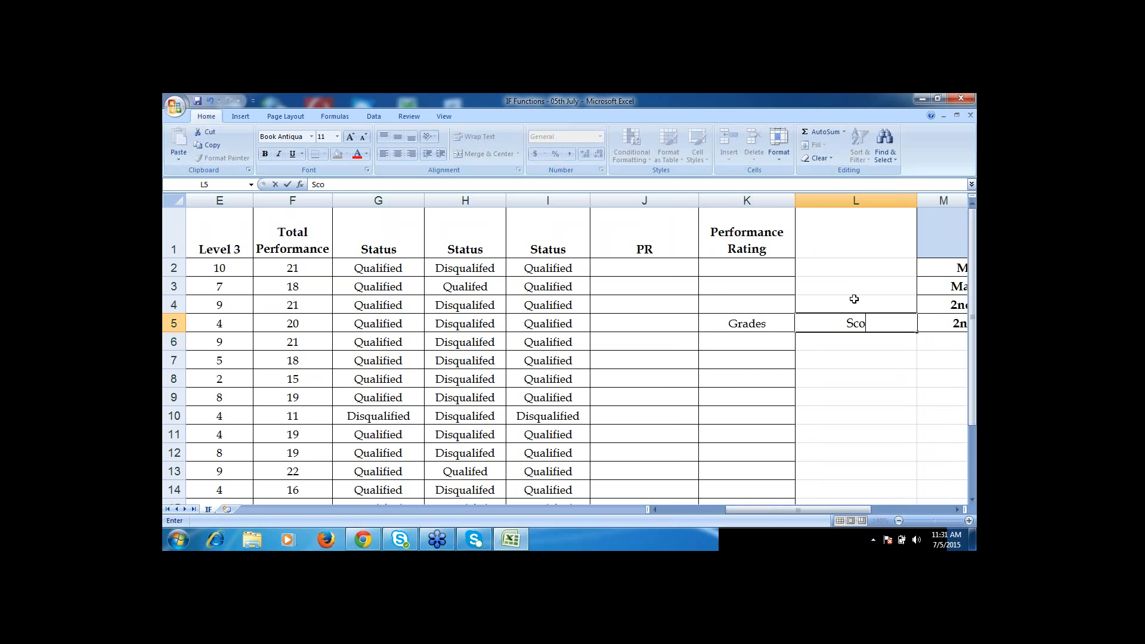
key(Return)
Clear the Performance Rating heading from K1.
key(Left)
key(ctrl+Up)
key(ctrl+Up)
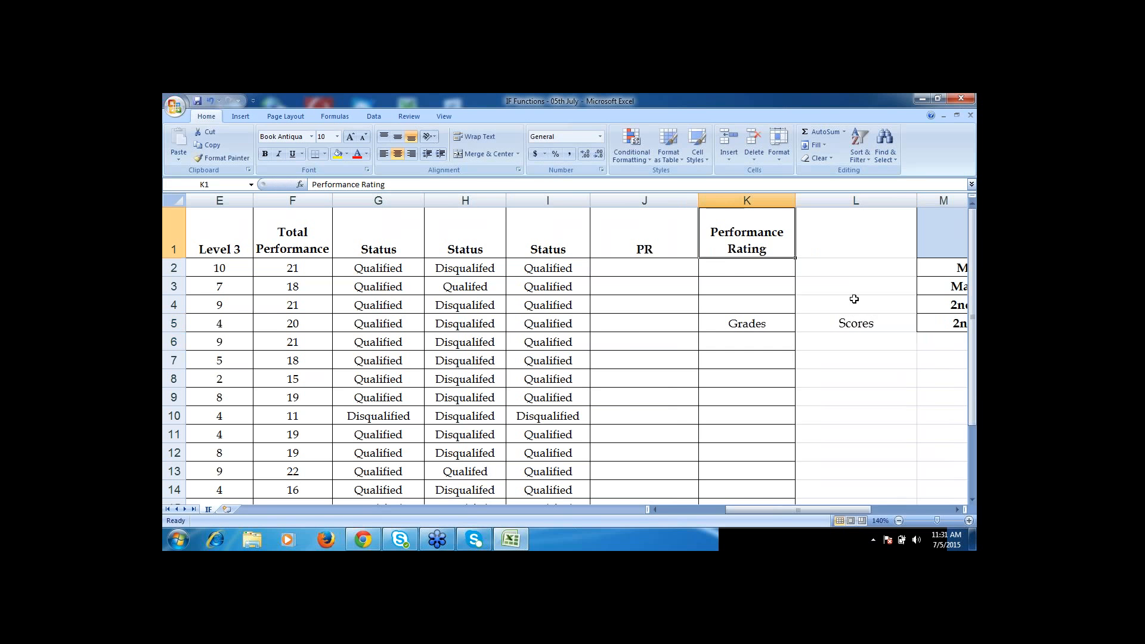
Look across the header row from S.No to the PR column and over the Description and Values table.
key(ctrl+Home)
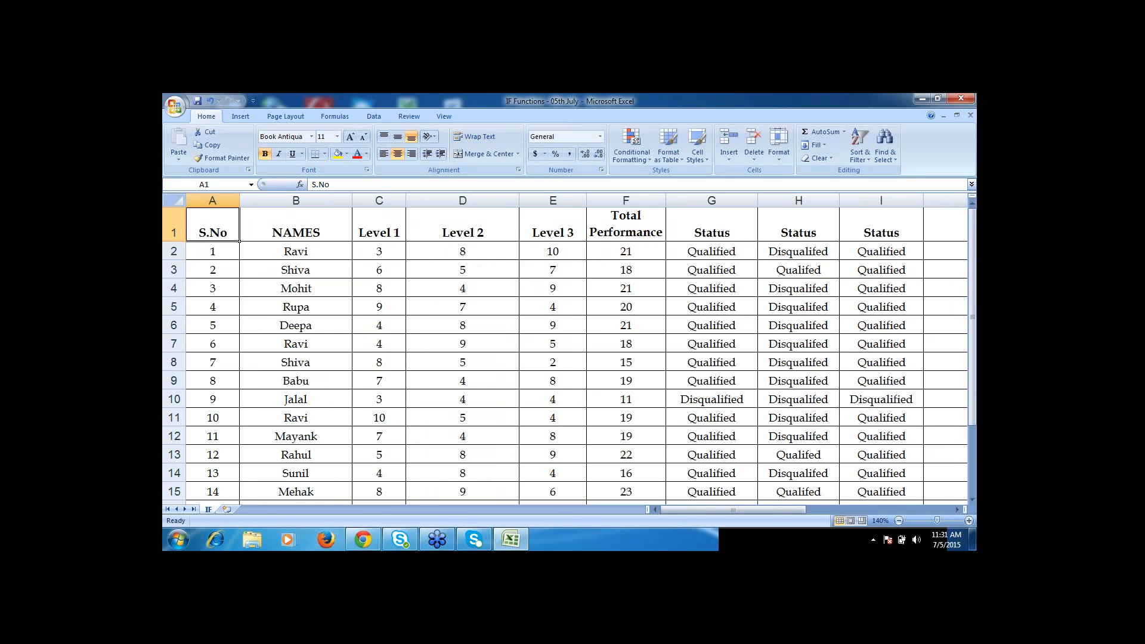
key(Right)
key(Right)
key(Right)
key(Right)
key(Right)
key(Right)
key(Right)
key(Right)
key(Right)
key(Right)
key(Right)
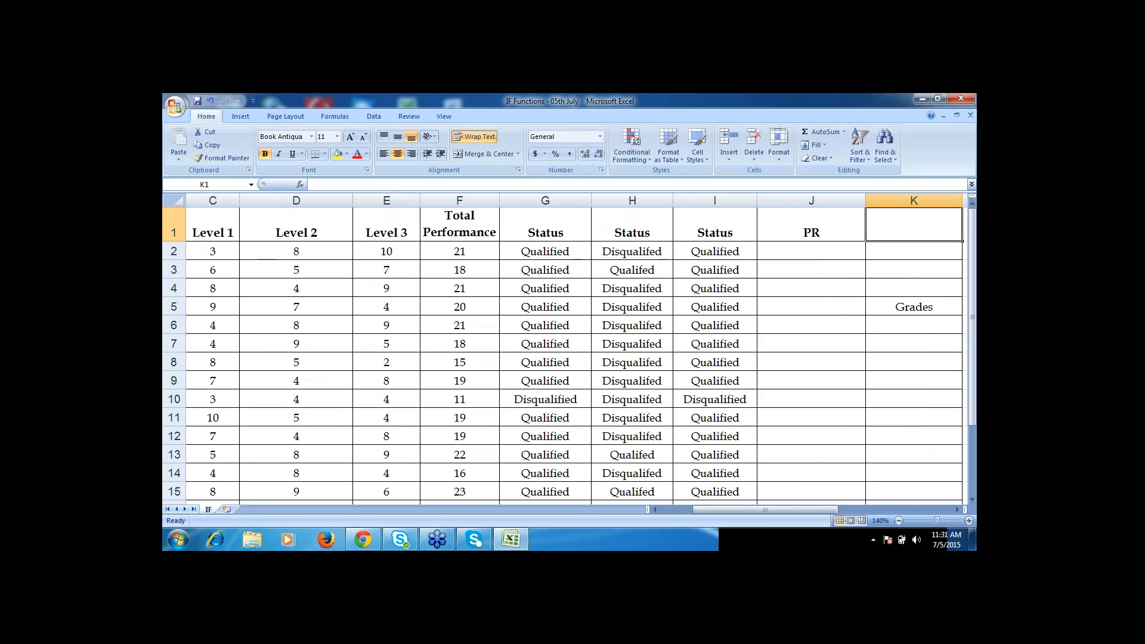
key(Right)
key(Left)
key(Left)
key(Left)
key(Down)
key(Down)
key(Down)
key(Down)
key(Down)
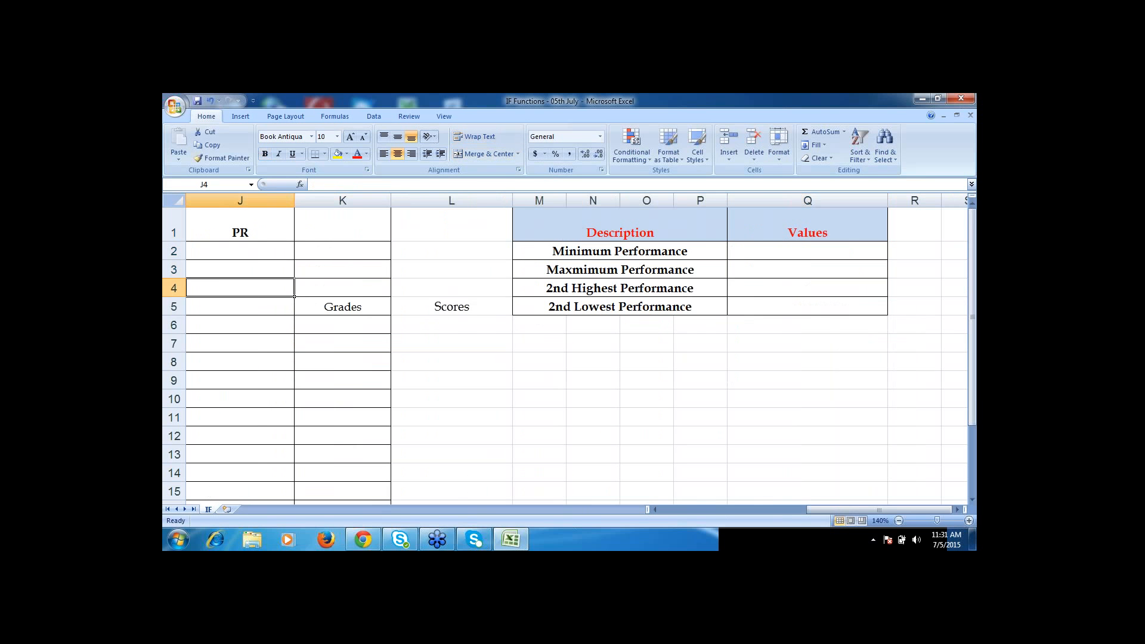
Make the Grades and Scores headings in K5 and L5 bold.
key(Left)
key(Right)
key(Right)
key(Up)
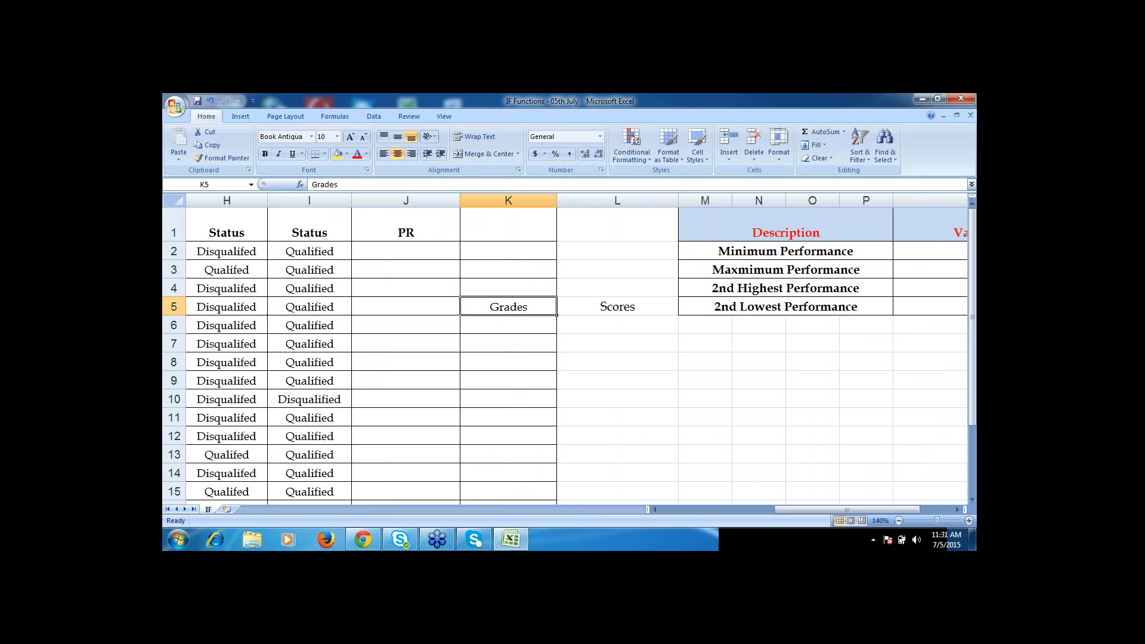
key(shift+Right)
key(ctrl+b)
Hide columns M to Q, which hold the Description and Values table.
key(Right)
key(Right)
key(Up)
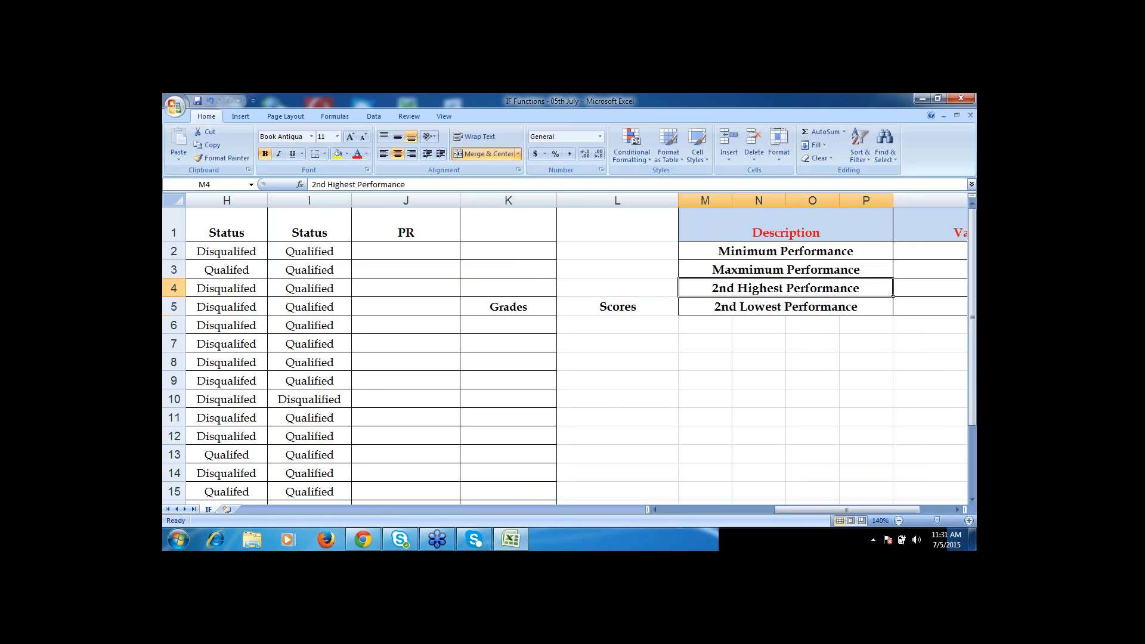
key(Up)
key(Up)
key(Up)
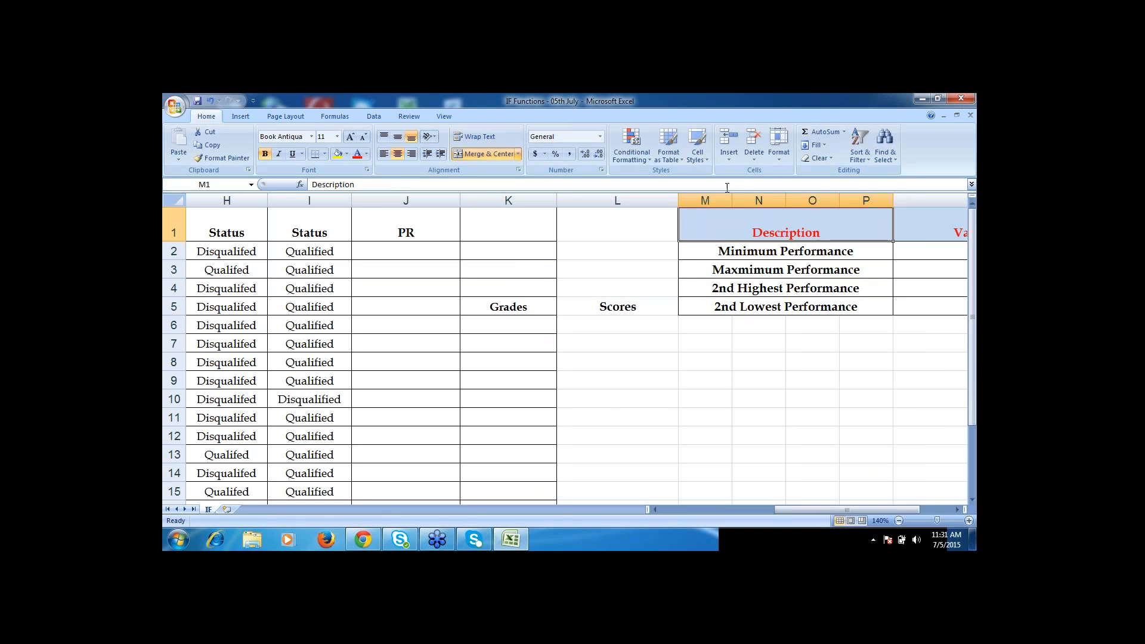
drag(707, 200, 906, 195)
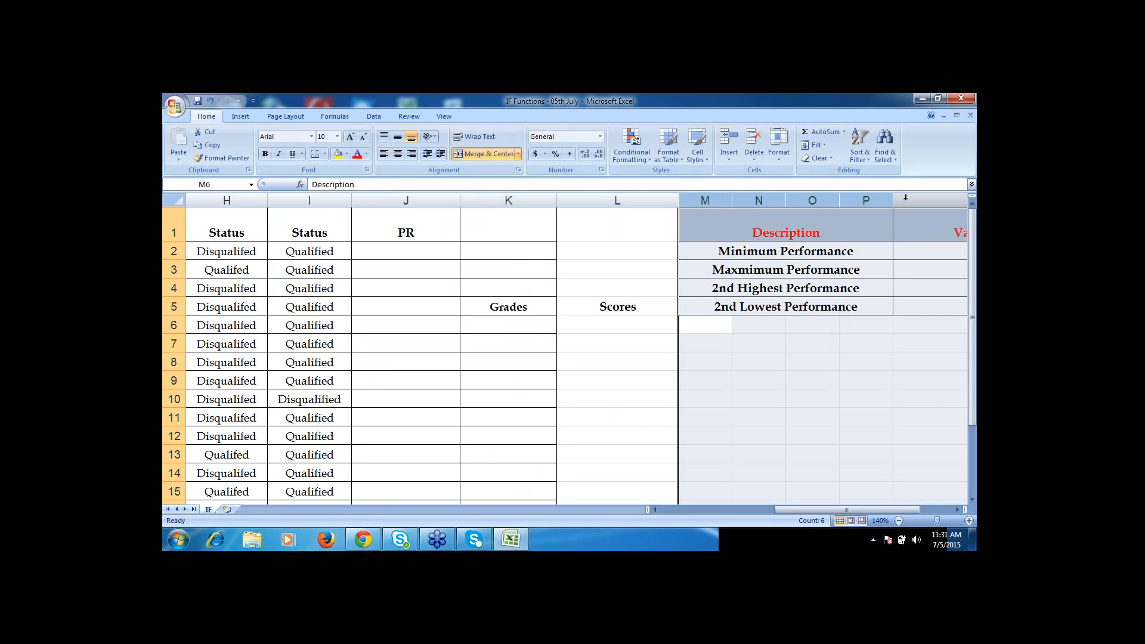
right_click(905, 198)
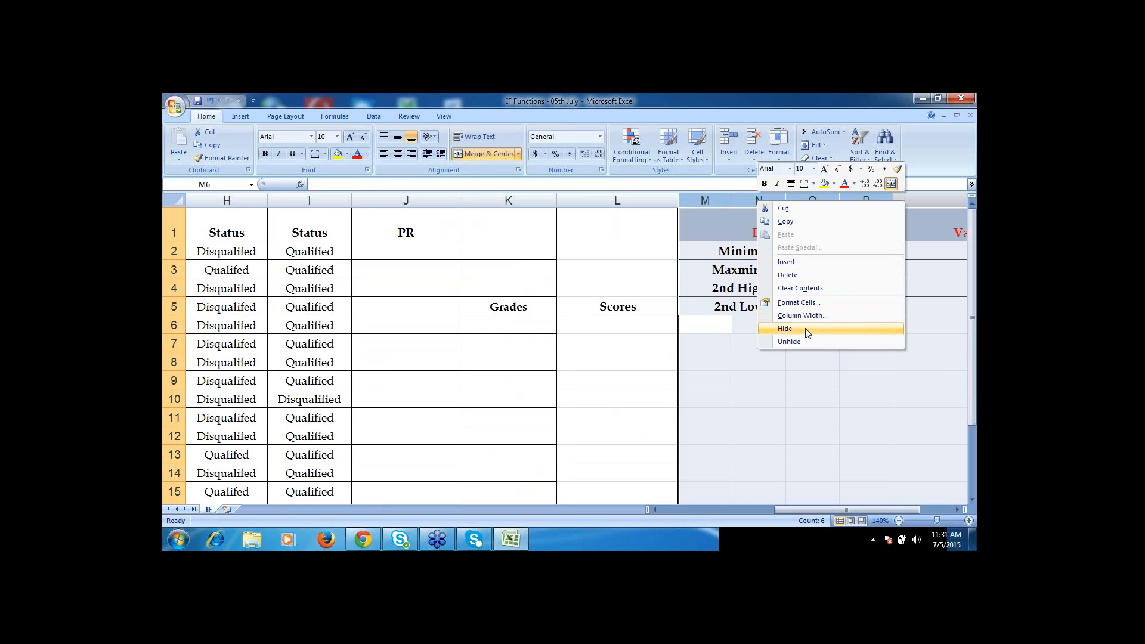
click(786, 329)
Enter the score range 0-5 as text in K6, directly below the Grades heading.
click(511, 306)
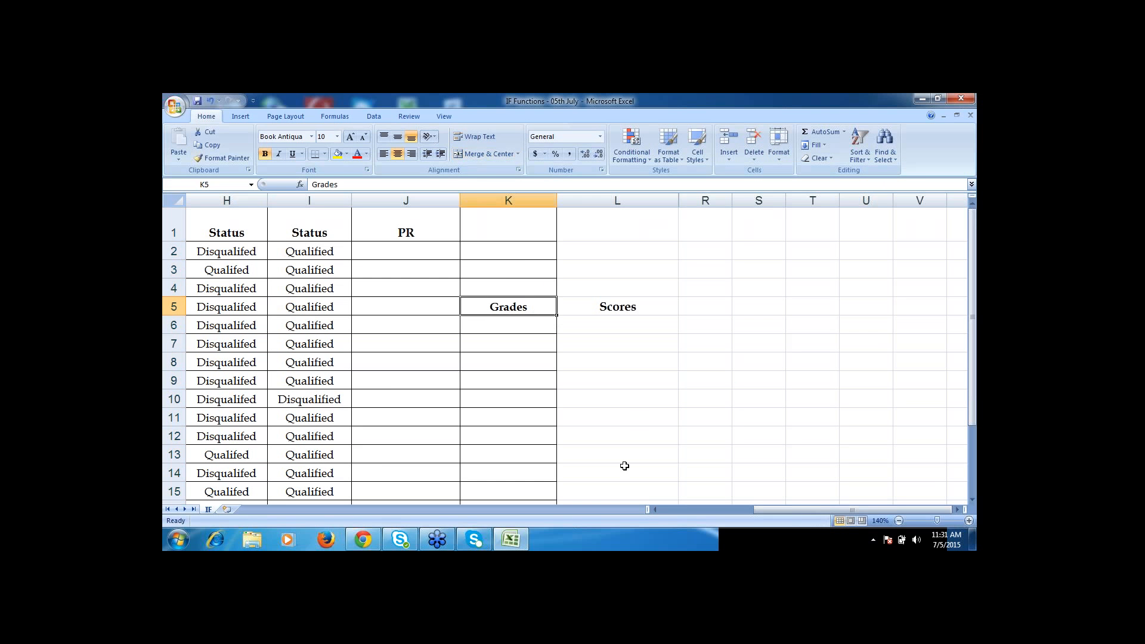
key(Return)
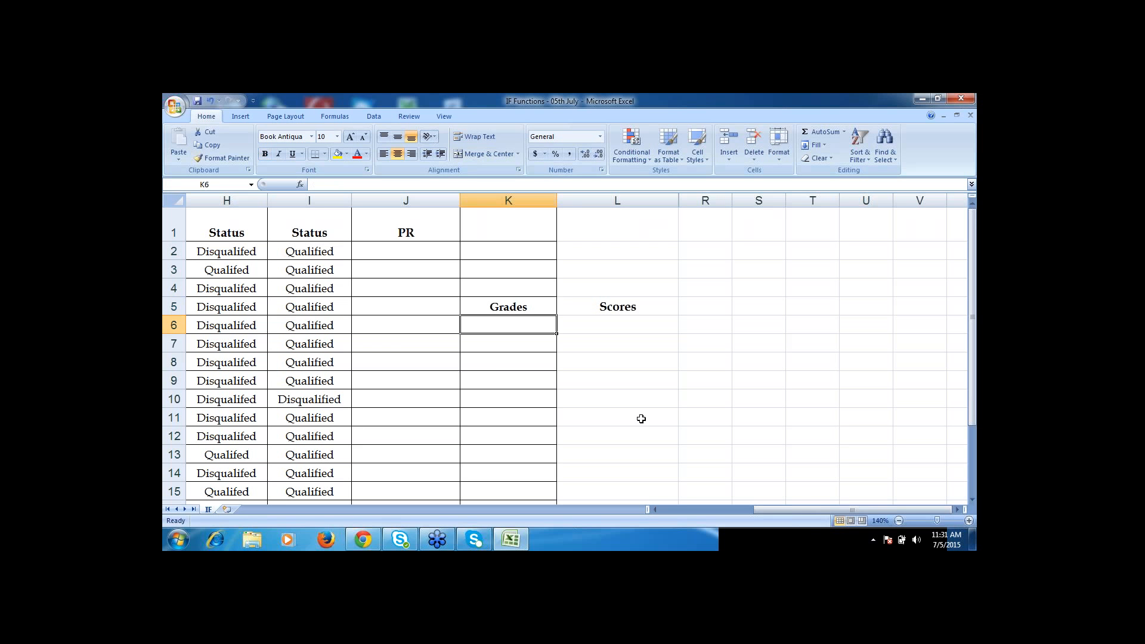
text('0-5)
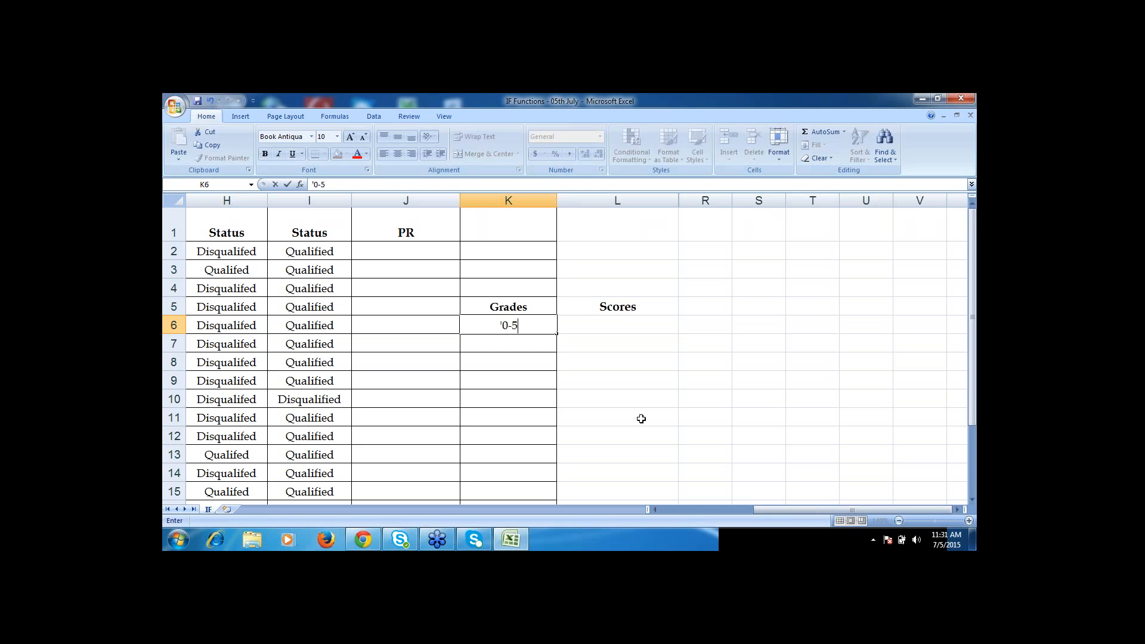
key(Return)
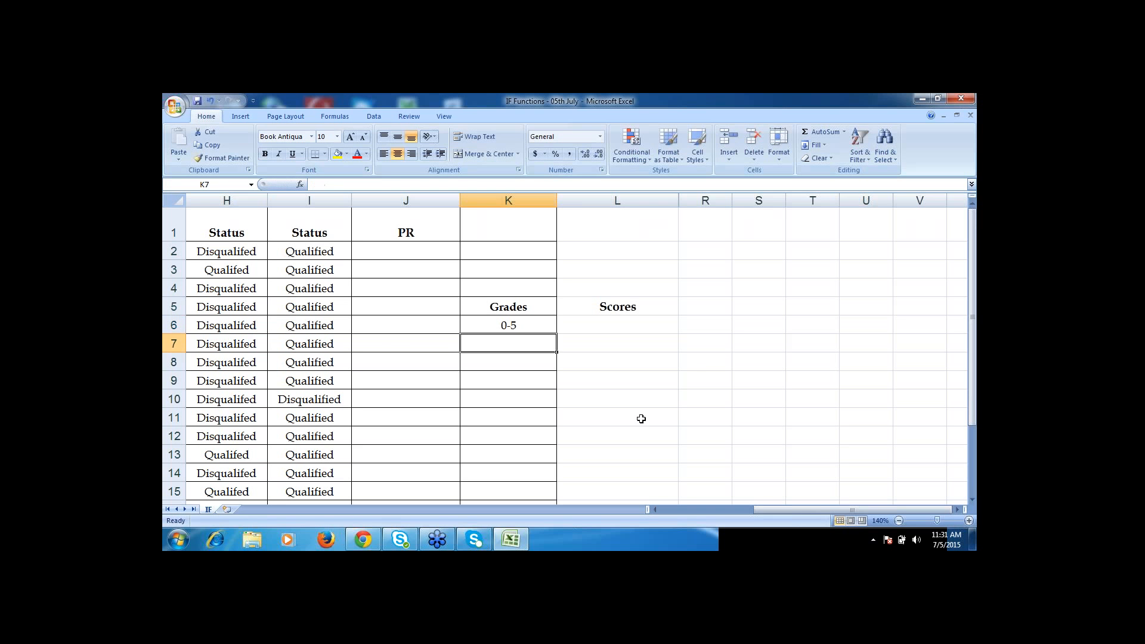
Copy the 0-5 range from K6 into L6 under the Scores heading.
key(Up)
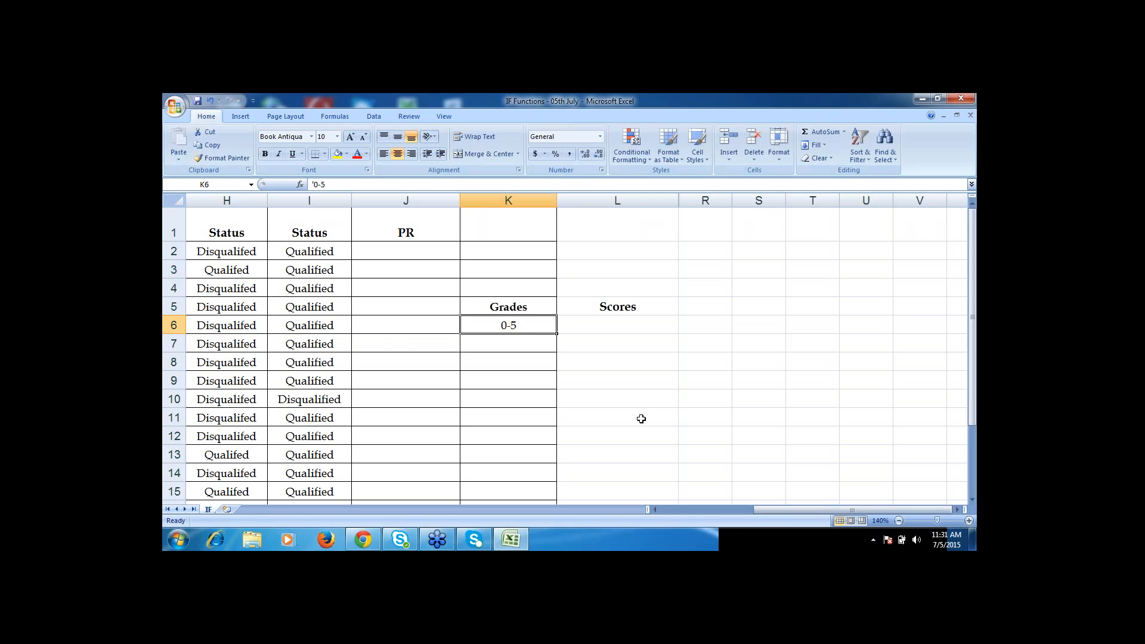
key(Right)
key(Left)
key(ctrl+c)
key(Right)
key(ctrl+v)
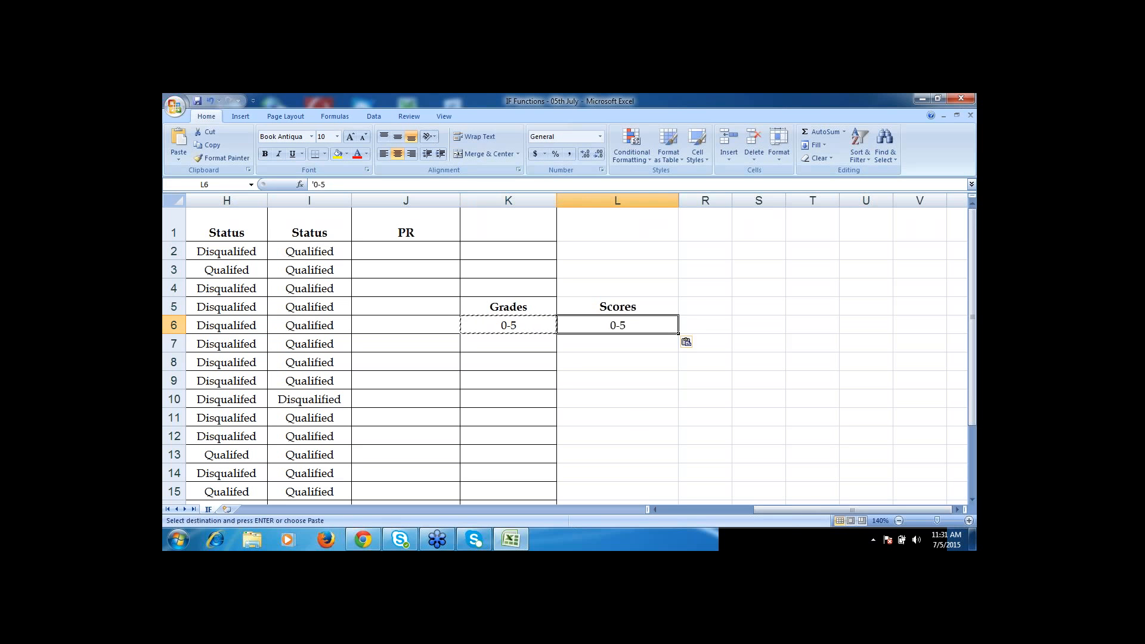
key(Escape)
key(Left)
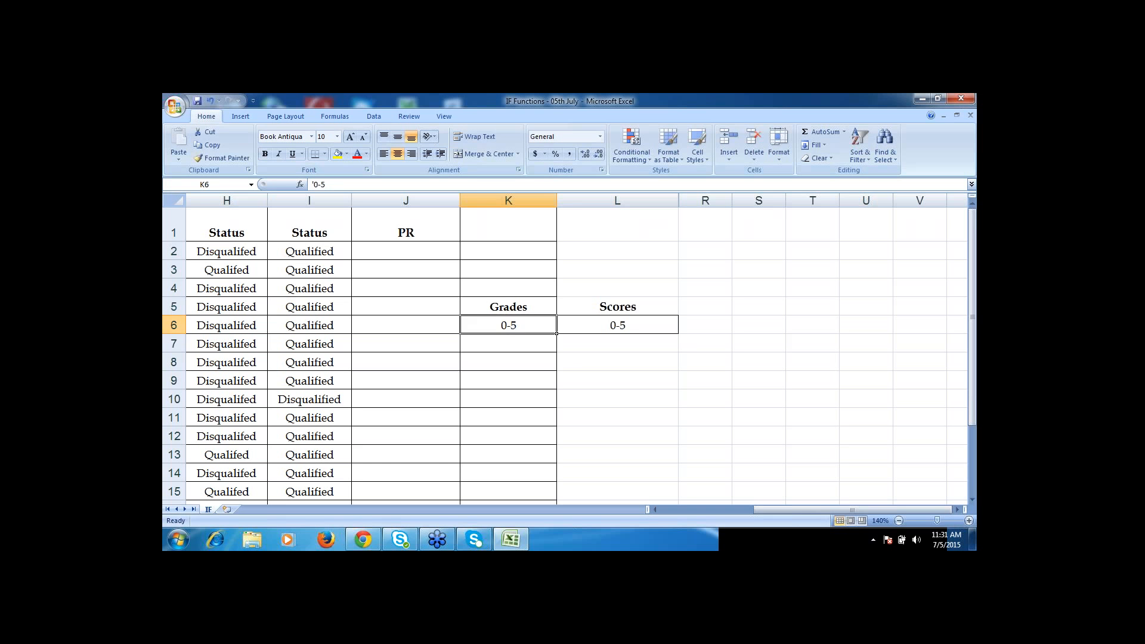
Replace the content of K6 with the grade F.
key(Delete)
text(F)
key(Return)
Try to enter the score range 6-10 in L7 and compare it with the 0-5 entry in L6.
key(Right)
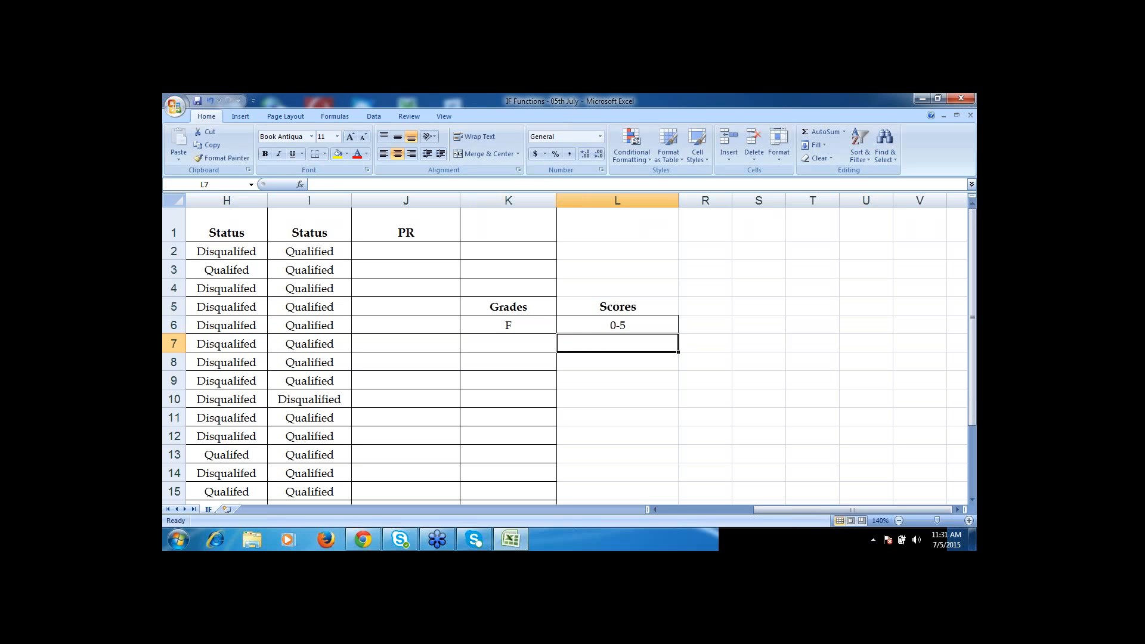
text(6-10)
key(Return)
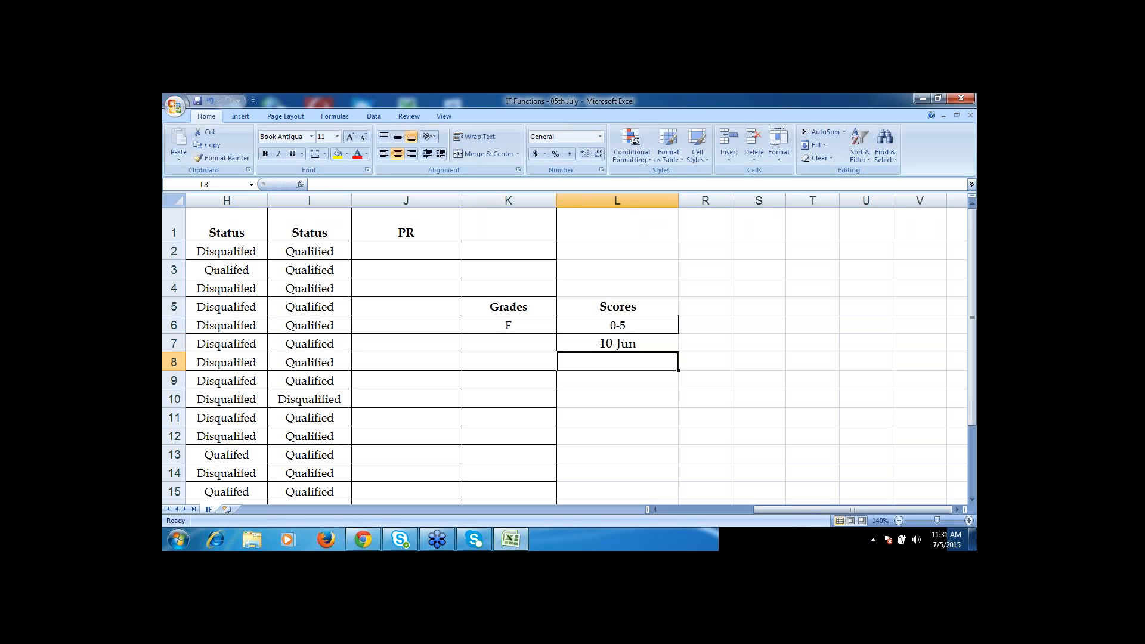
key(Up)
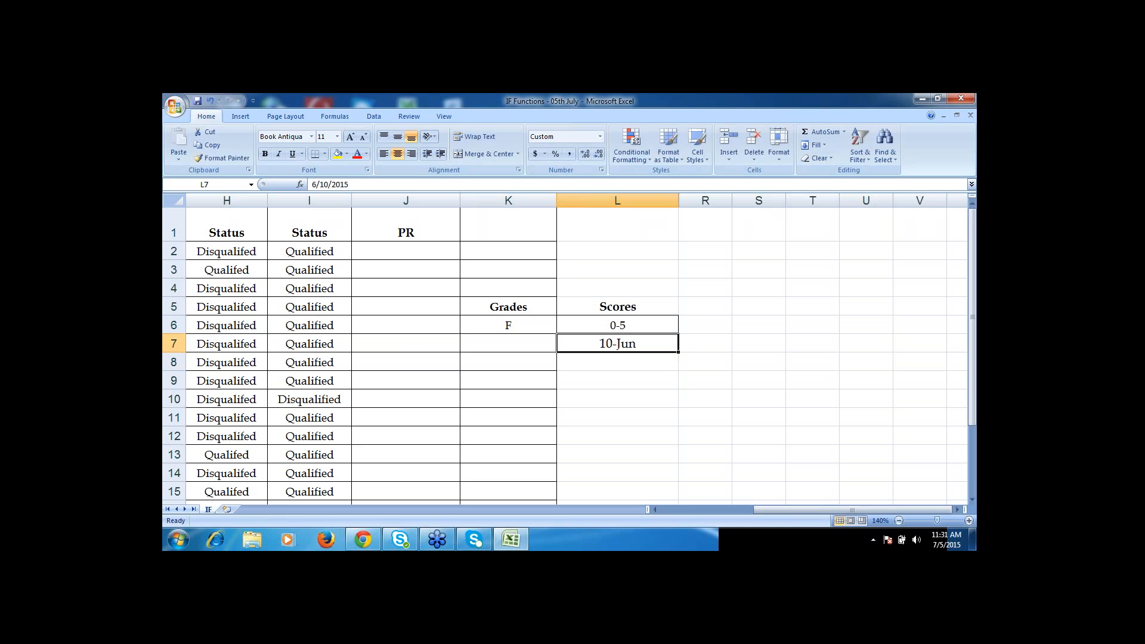
key(Up)
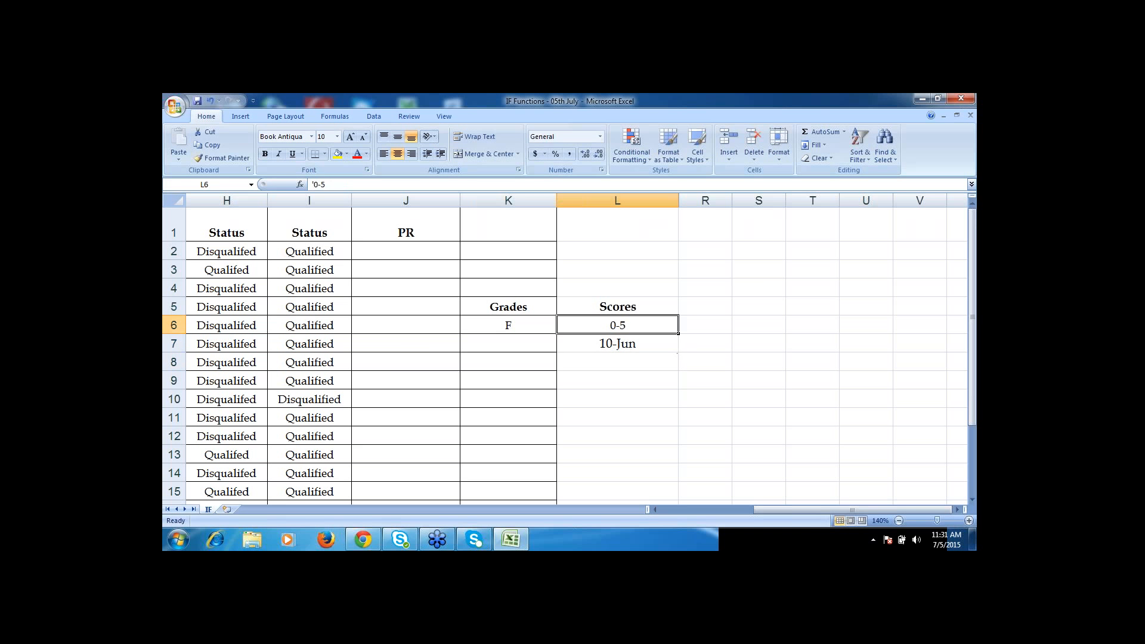
Enter the score range 6-10 as text in L7 and its grade E in K7.
key(Down)
text(')
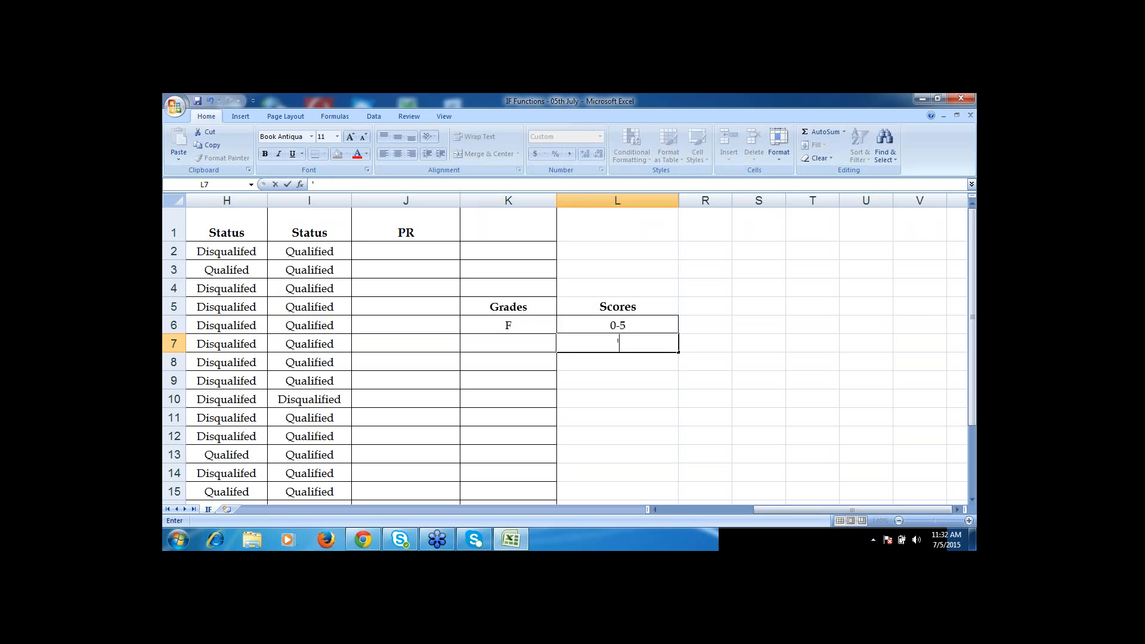
text(6-10)
key(Return)
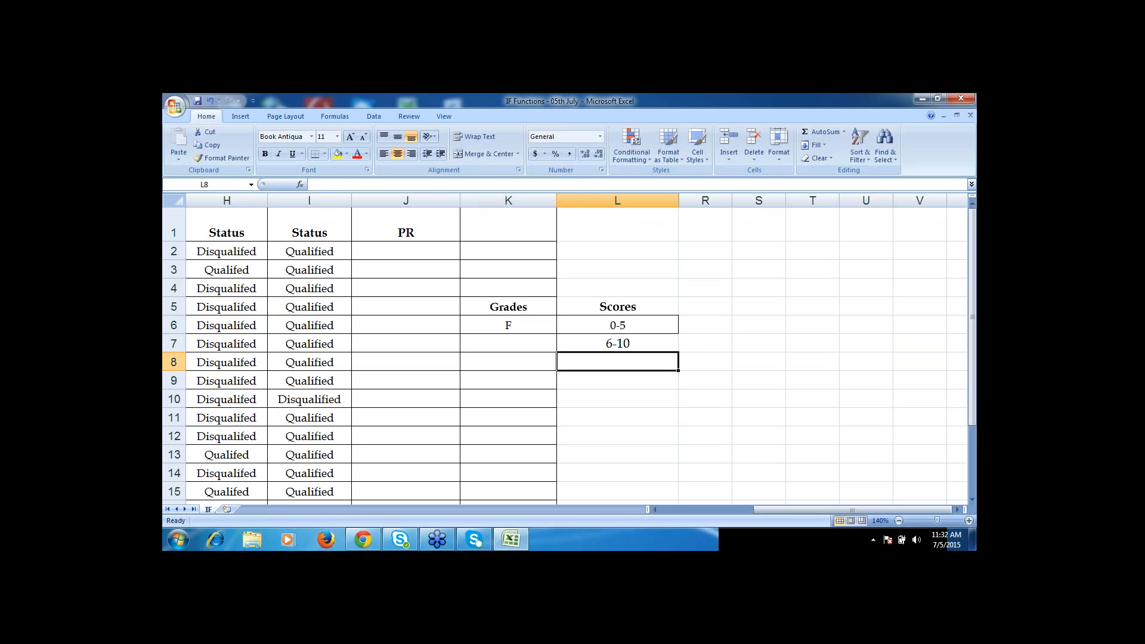
key(Up)
key(Left)
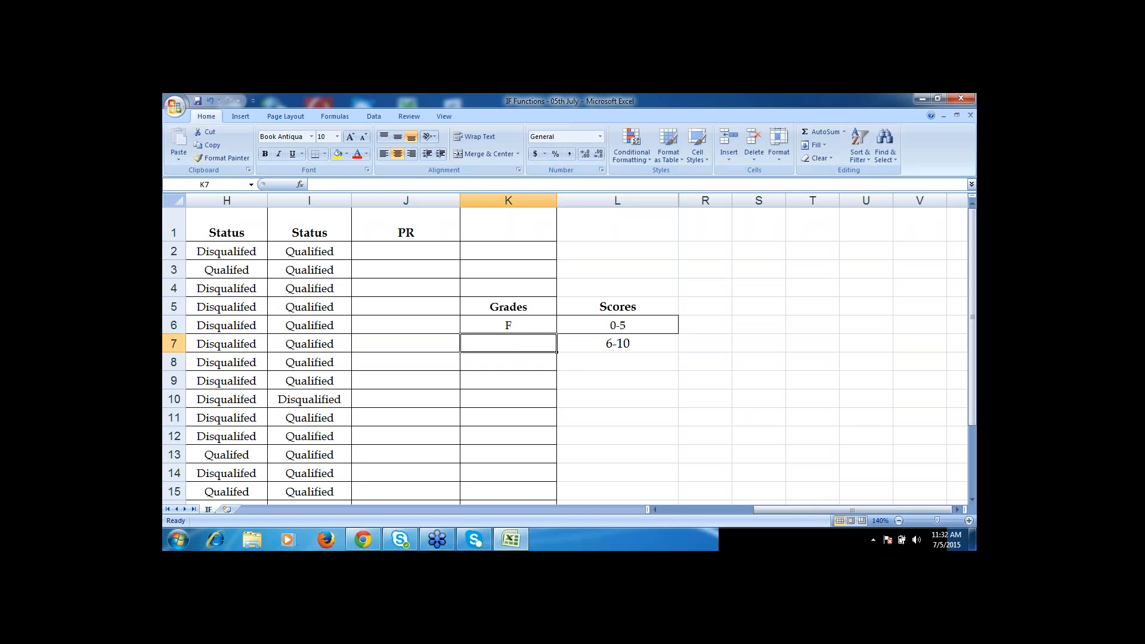
text(E)
key(Return)
Enter the score range 11-15 in L8 and its grade D in K8.
key(Right)
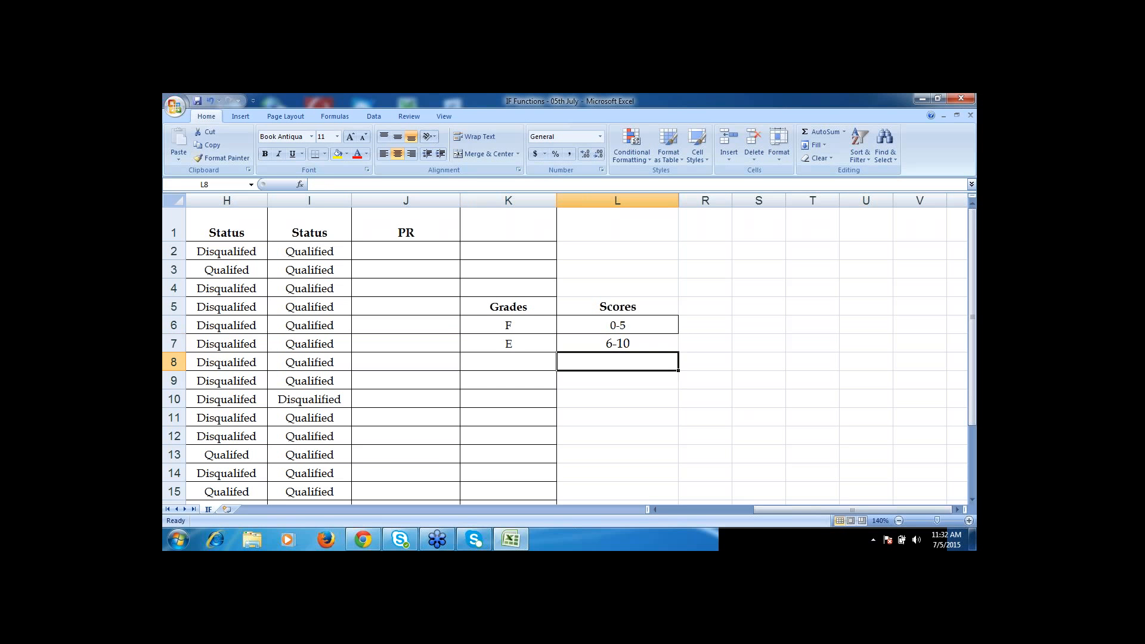
text(11-15)
key(Return)
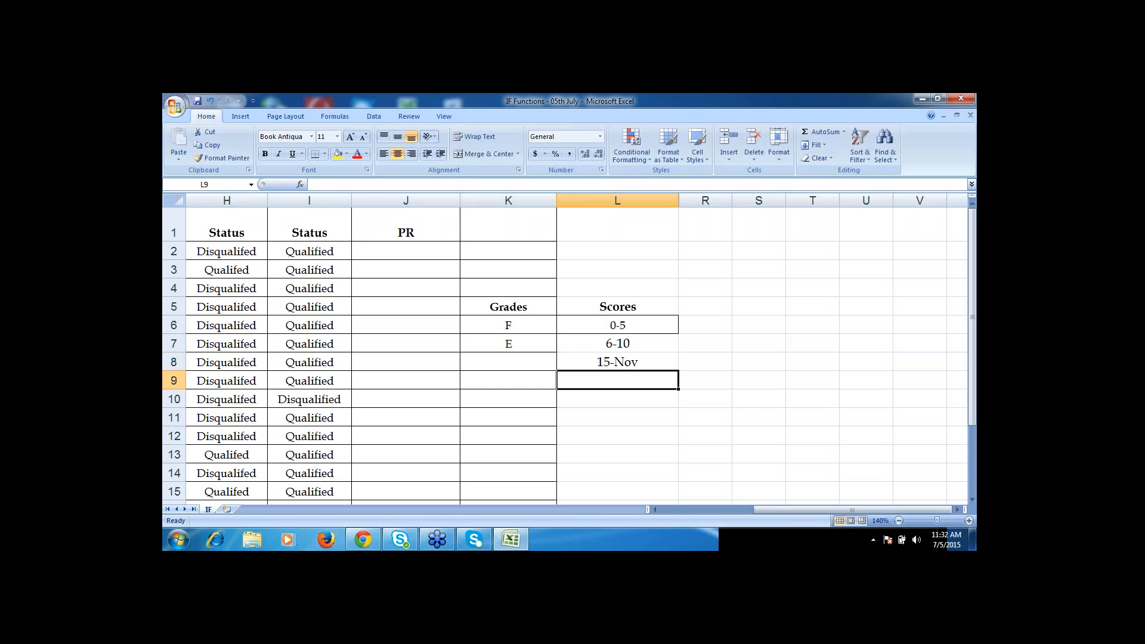
key(Up)
key(Left)
text(D)
key(Return)
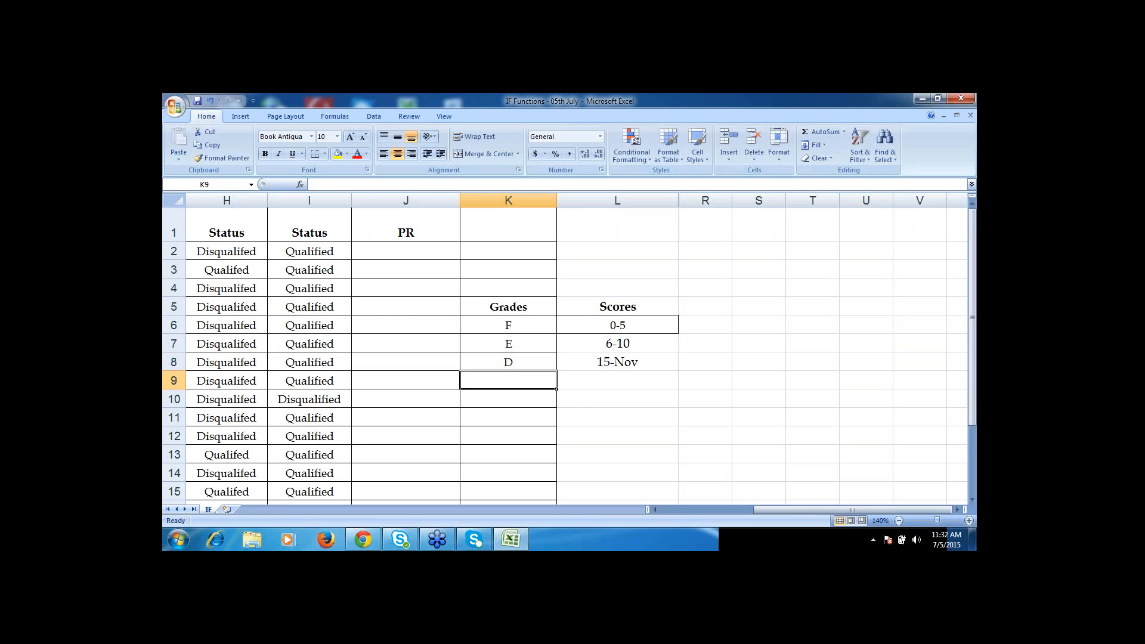
Enter the score range 16-20 in L9.
key(Right)
text(16-20)
key(Return)
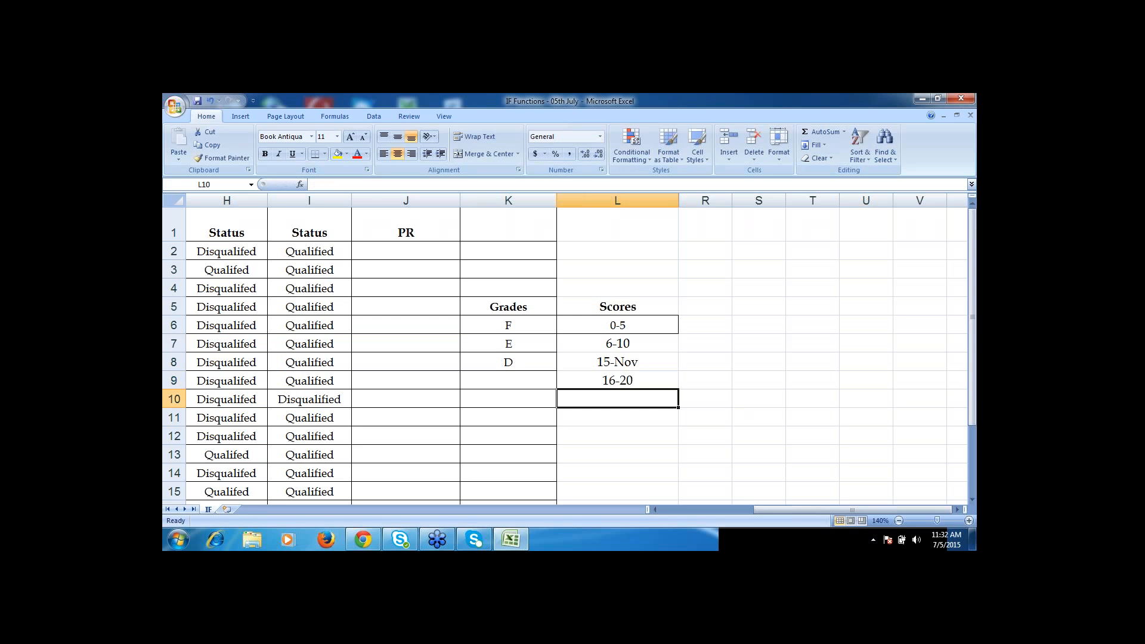
Enter grade C in K9 beside the 16-20 score range.
key(Up)
key(Left)
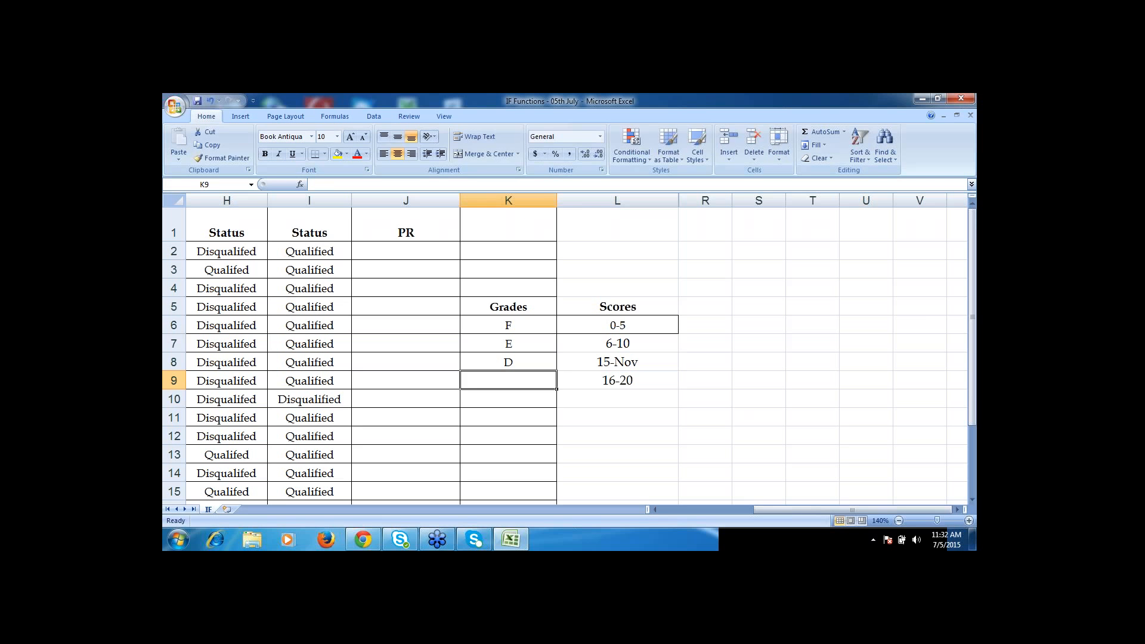
text(C)
key(Return)
Replace the date in L8 with the score range 11-15 entered as text.
key(Right)
key(Up)
key(Up)
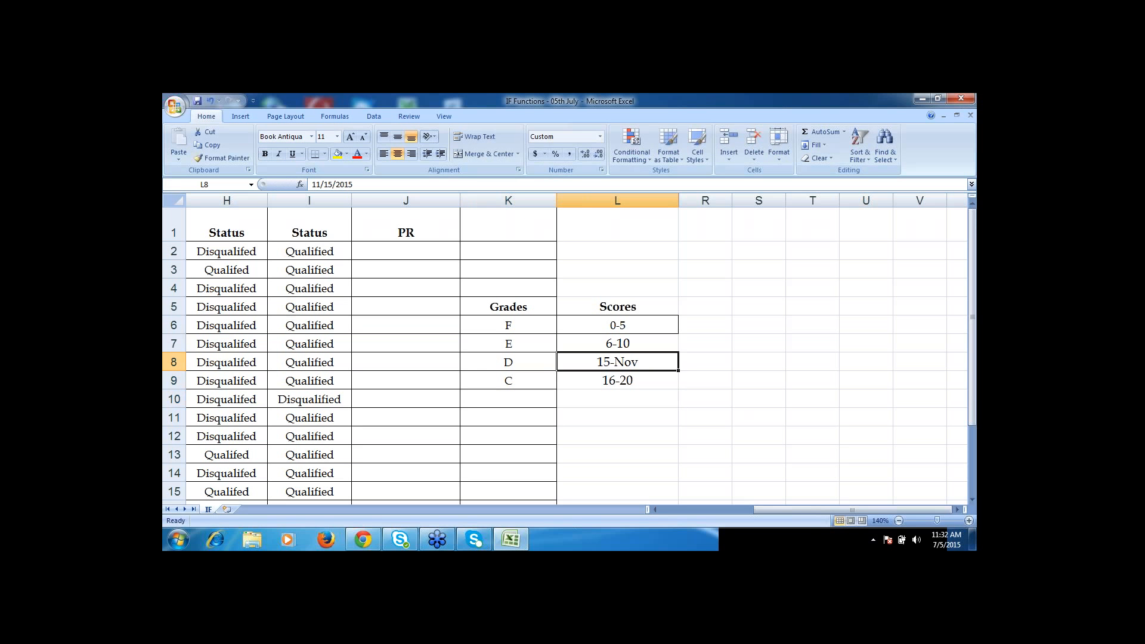
key(F2)
key(Escape)
text('11)
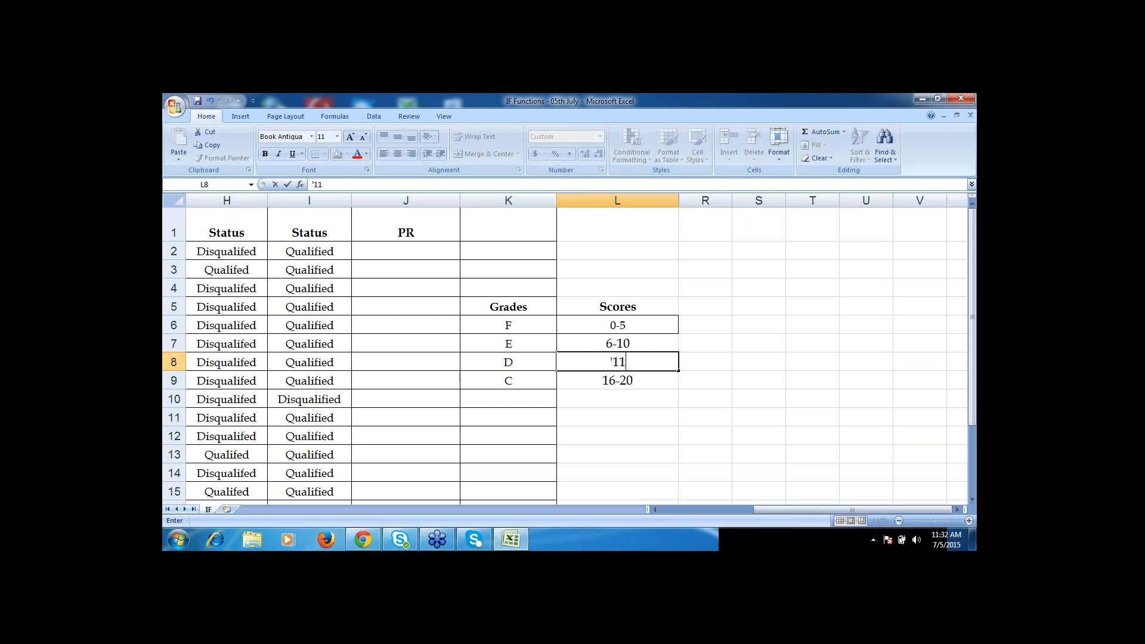
text(-15)
key(Return)
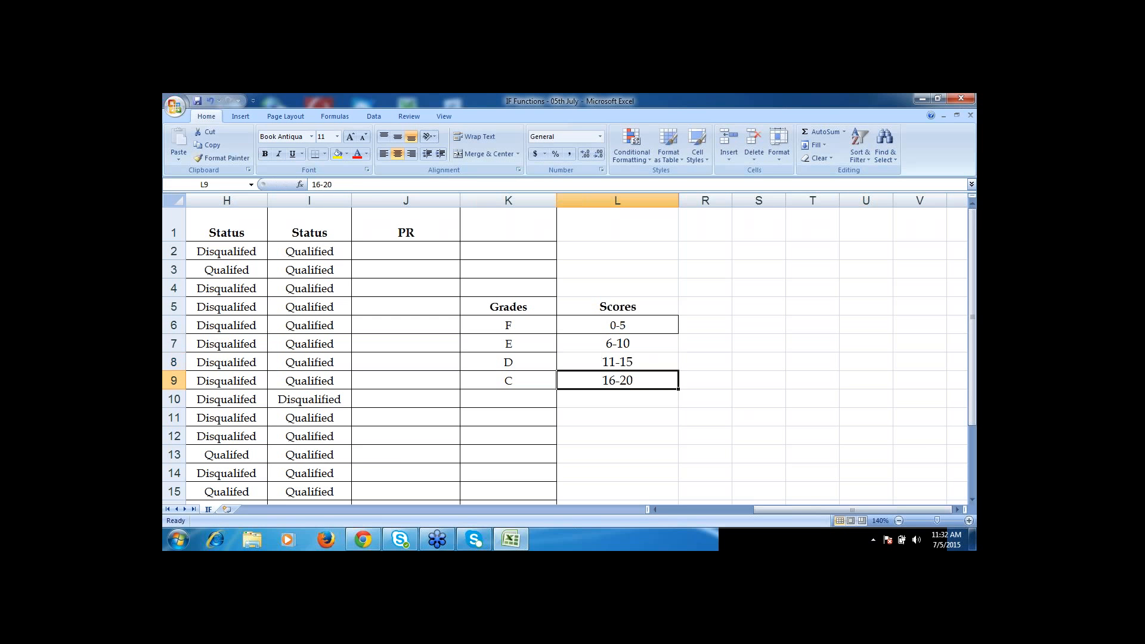
Enter the score range 21-25 in L10 and its grade B in K10.
key(Return)
key(Left)
key(Right)
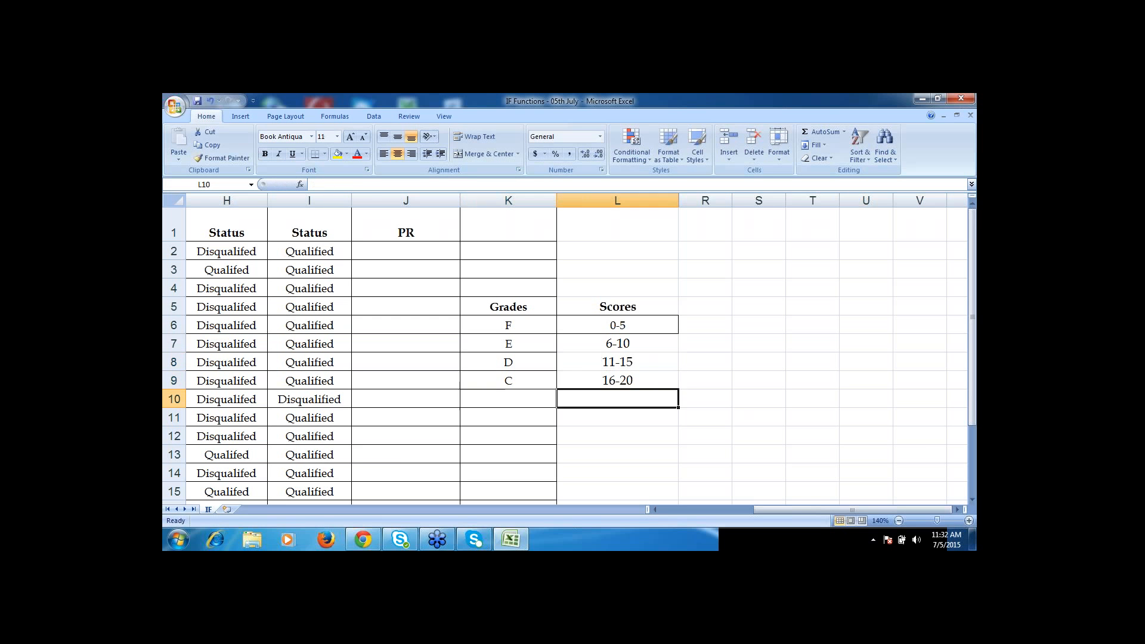
text(21-25)
key(Return)
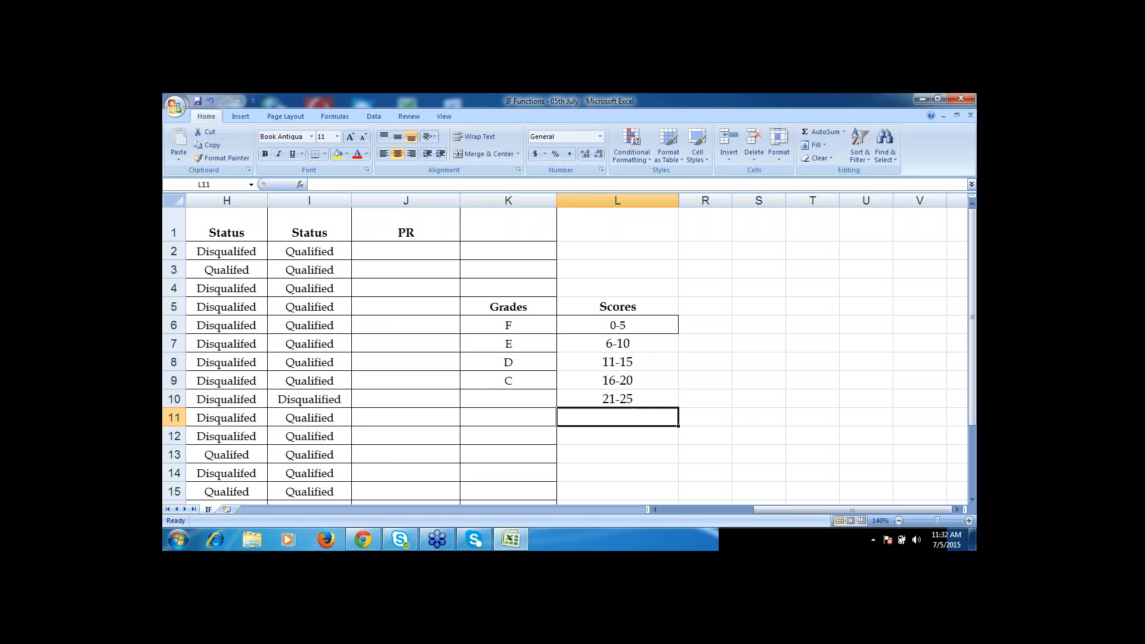
key(Up)
key(Left)
text(B)
key(Return)
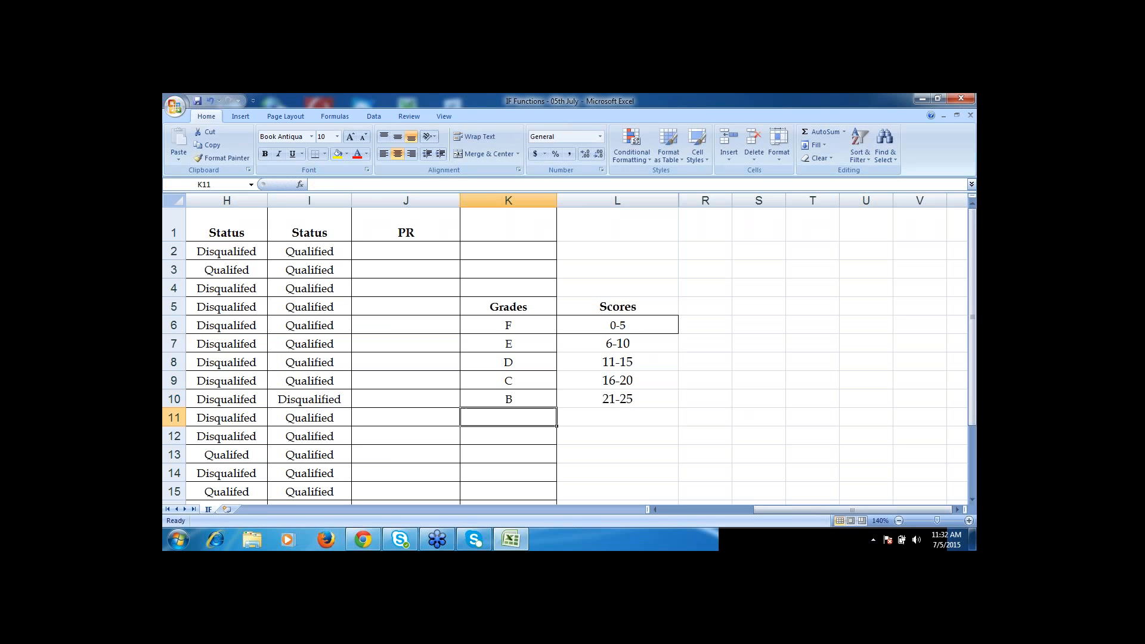
Enter the score range 26-30 as text in L11 and its grade A in K11.
key(Right)
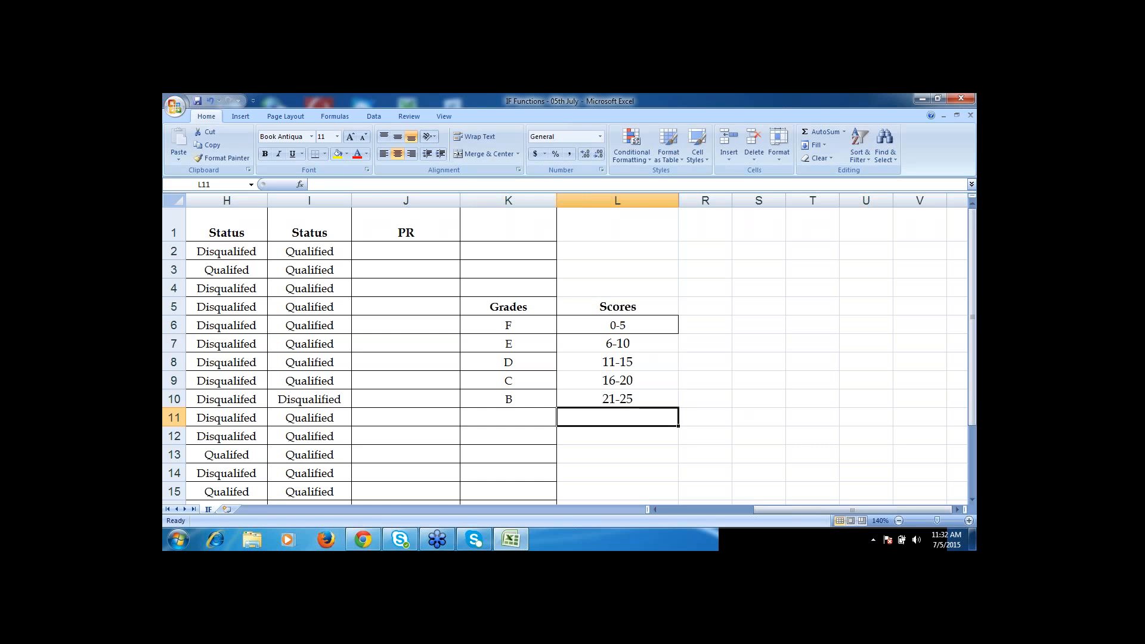
text(26-30)
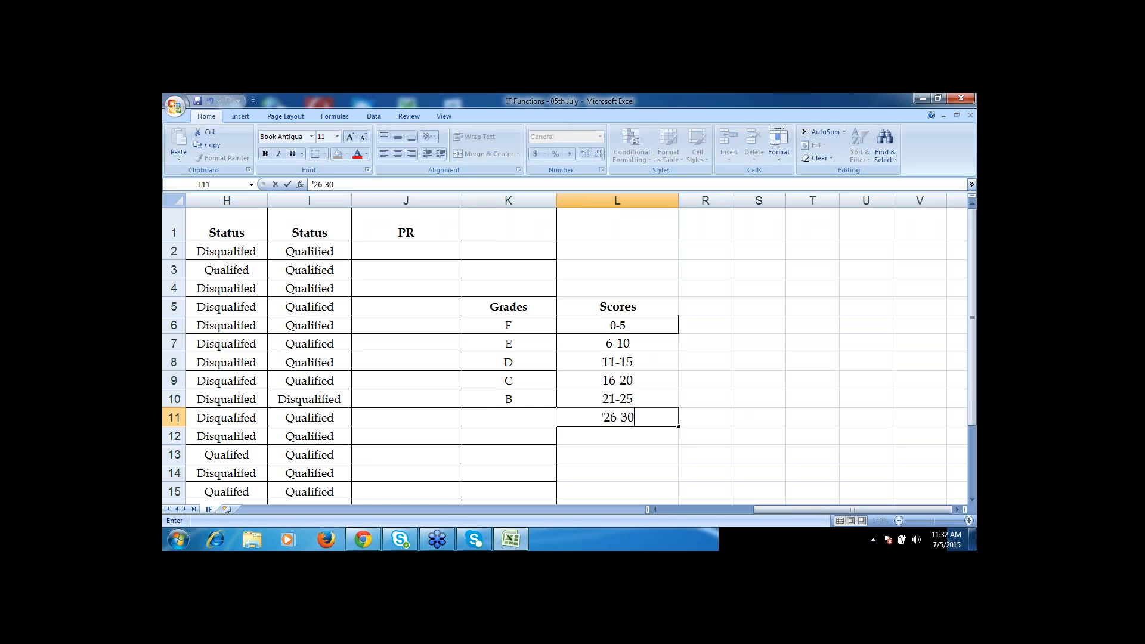
key(Return)
key(Up)
key(Left)
key(ctrl+a)
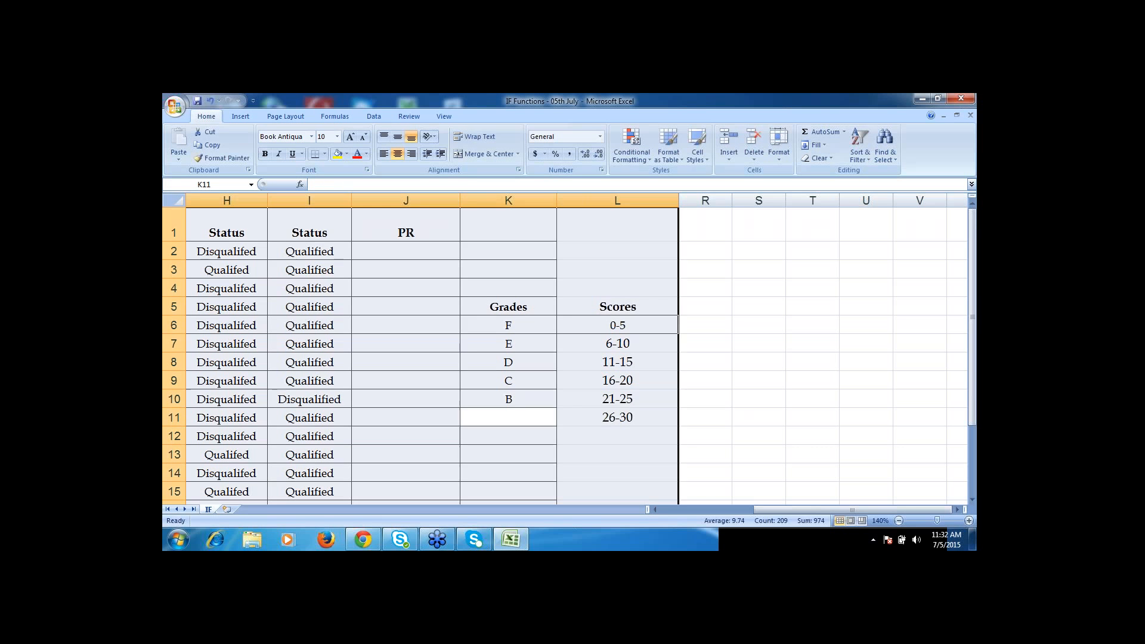
key(Return)
key(Right)
key(Up)
key(Left)
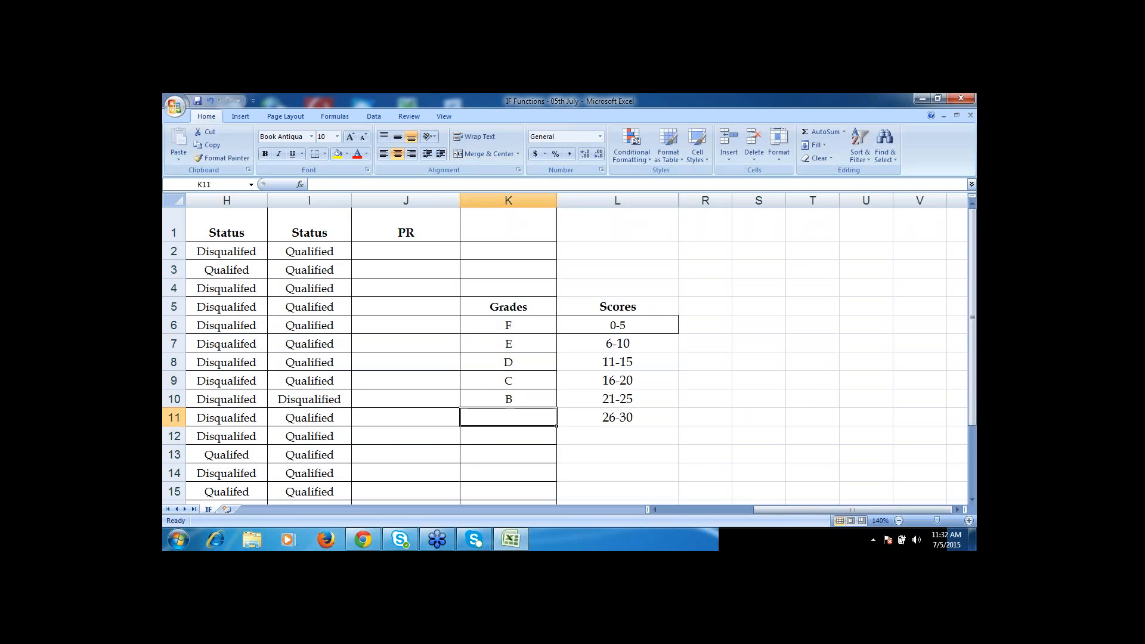
text(A)
key(Return)
Apply all borders to the Grades and Scores table in K5:L11.
key(Up)
key(Up)
key(Up)
key(Up)
key(Up)
key(Up)
key(Up)
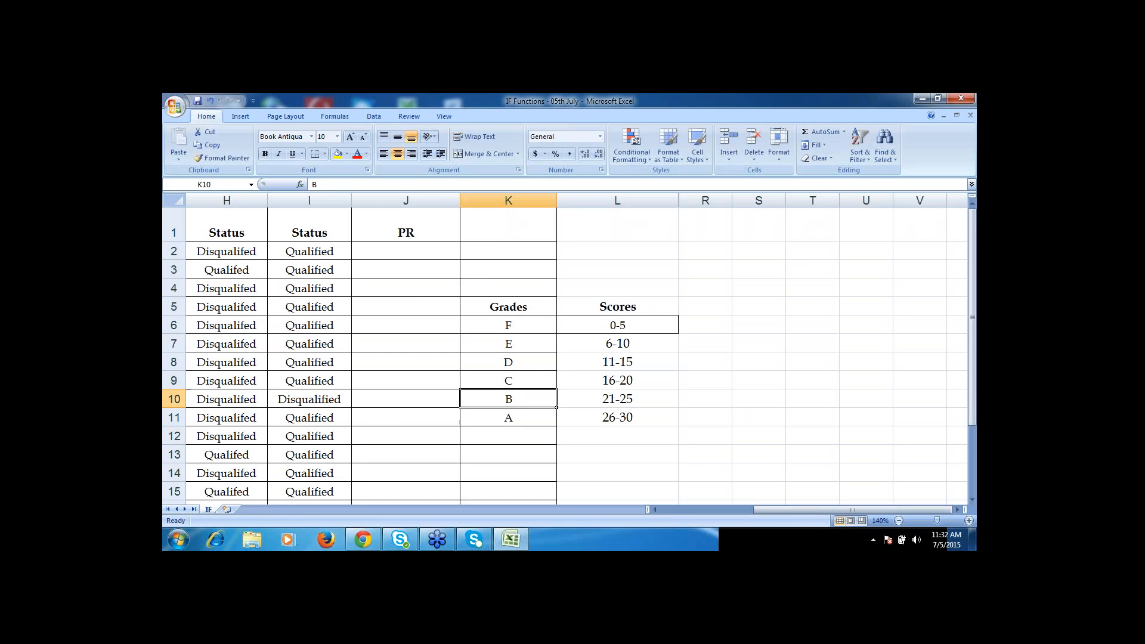
key(ctrl+a)
key(alt)
key(h)
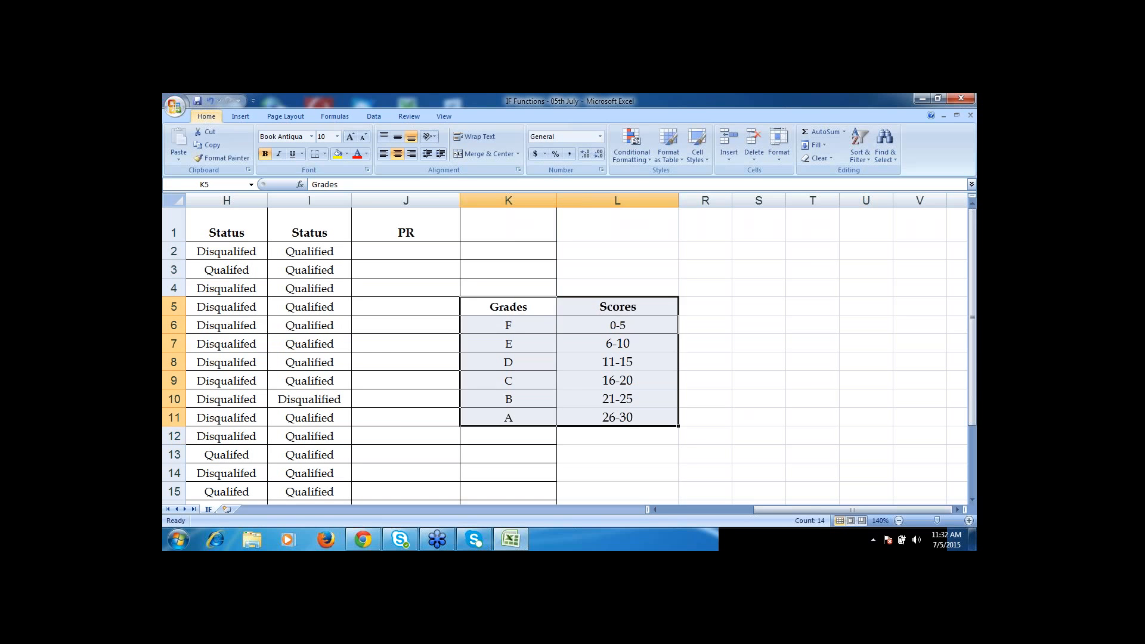
key(b)
key(Down)
key(Down)
key(Down)
key(Down)
key(Down)
key(Down)
Add a thick box border around the Grades and Scores table in K5:L11.
key(Up)
key(Up)
key(Up)
key(Up)
key(Up)
key(Up)
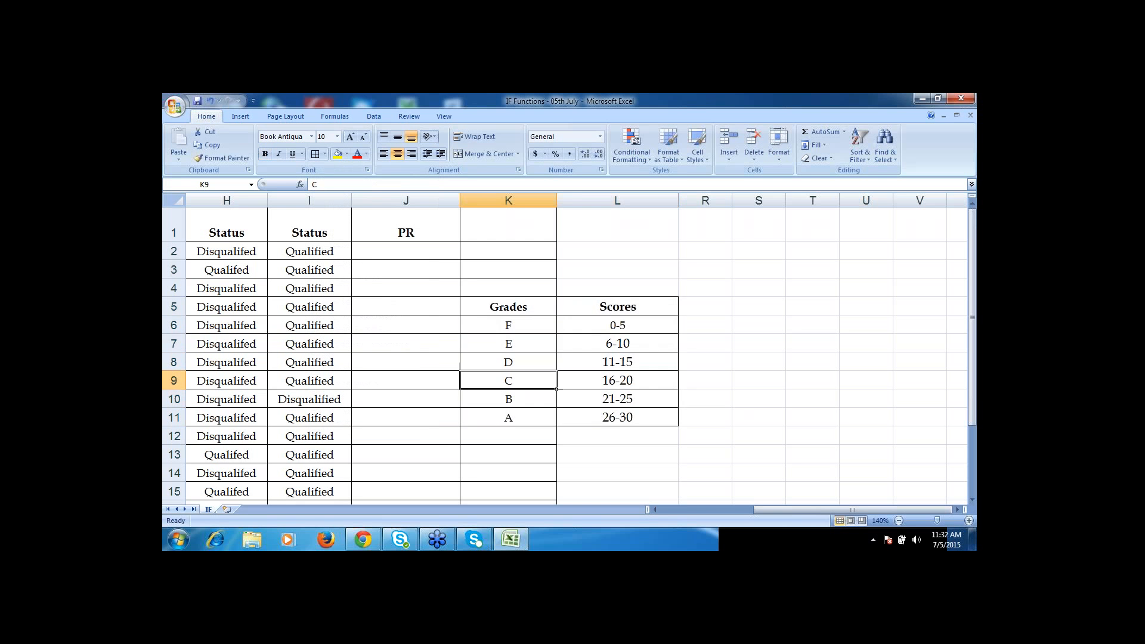
key(ctrl+shift+Down)
key(ctrl+shift+Right)
key(alt)
key(h)
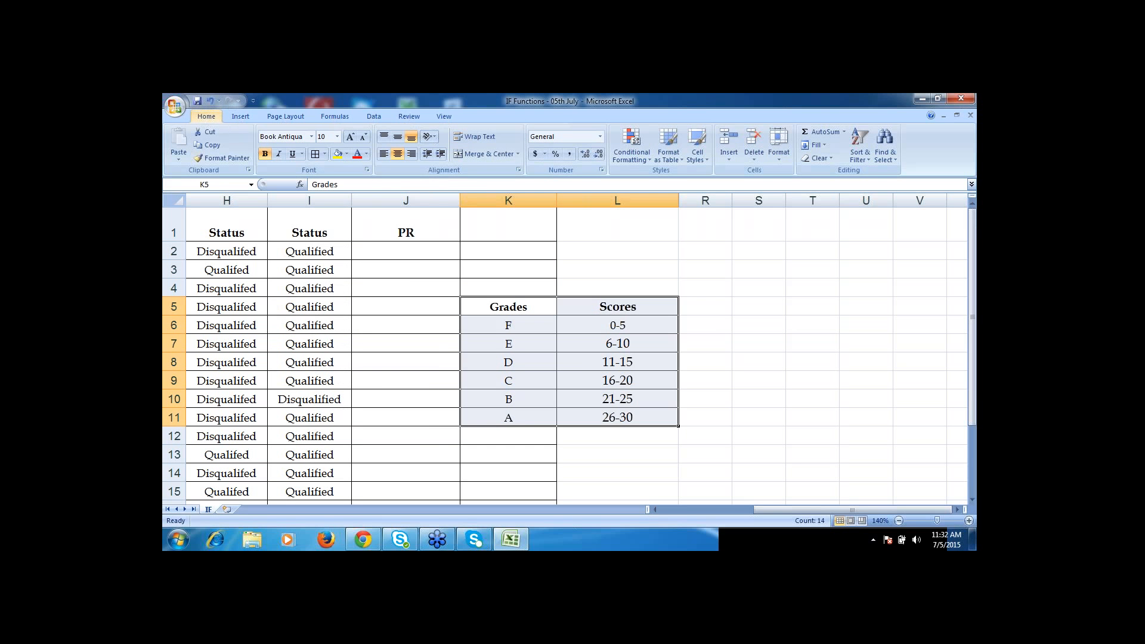
key(b)
key(t)
Review the score ranges in the Scores column one by one, from L6 to L11.
key(Down)
key(Down)
key(Down)
key(Down)
key(Down)
key(Down)
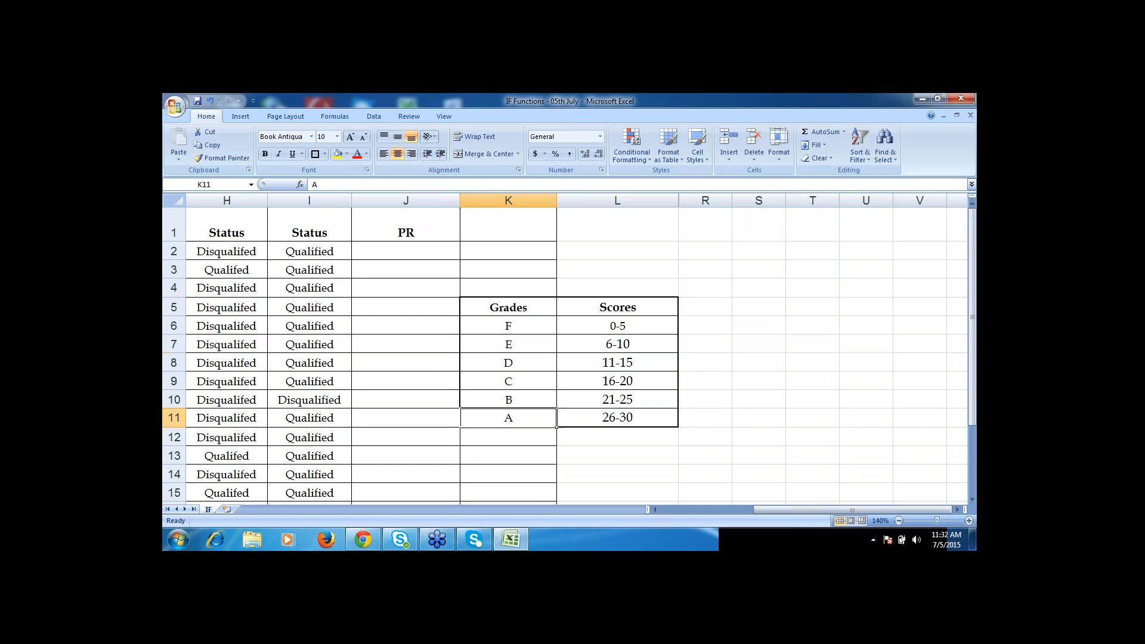
key(Right)
key(Right)
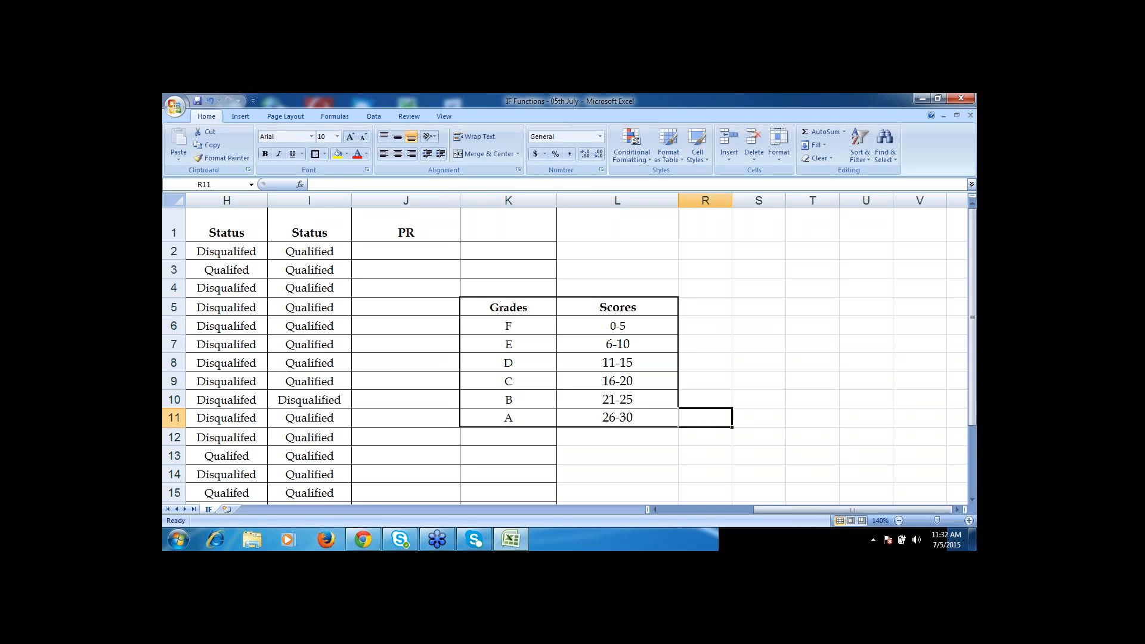
key(Left)
key(Up)
key(Up)
key(Up)
key(Up)
key(Up)
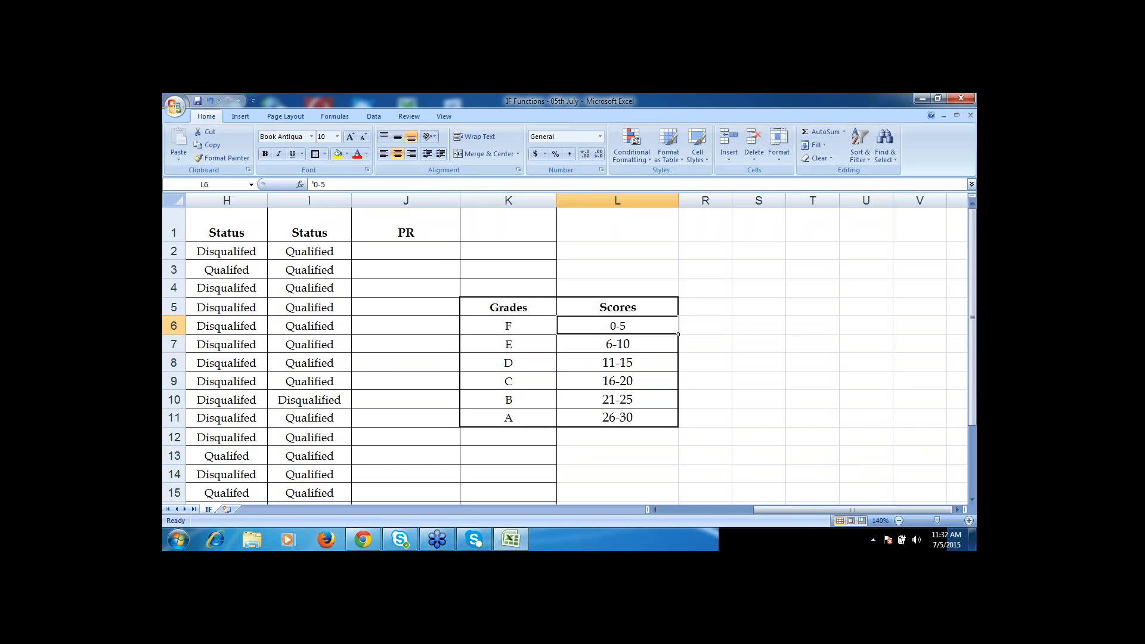
key(Down)
key(Down)
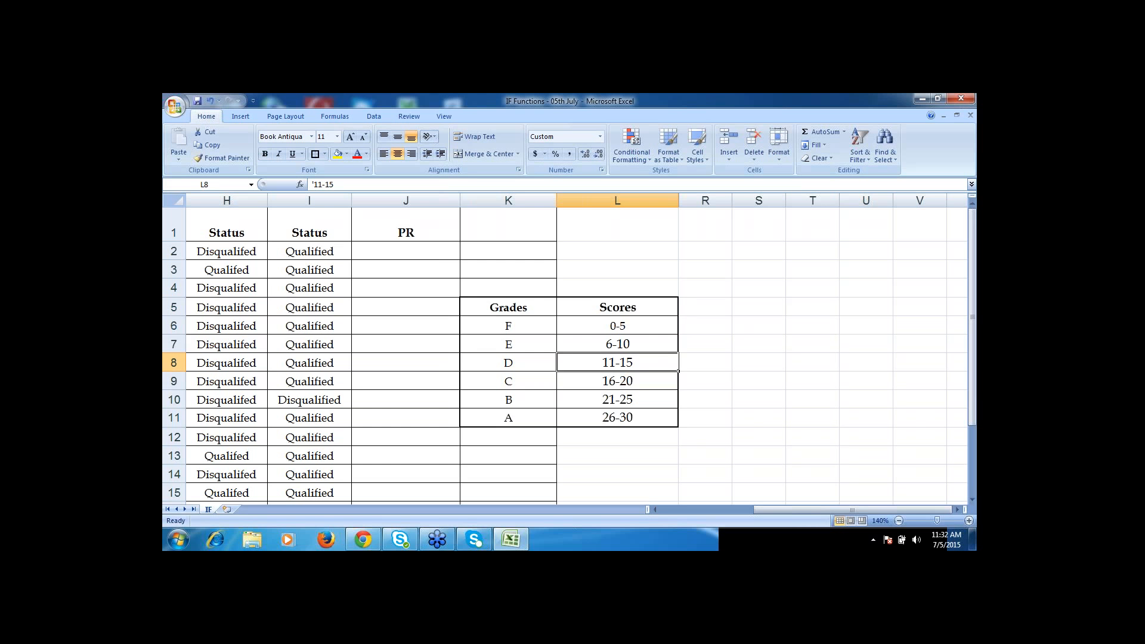
key(Down)
key(Down)
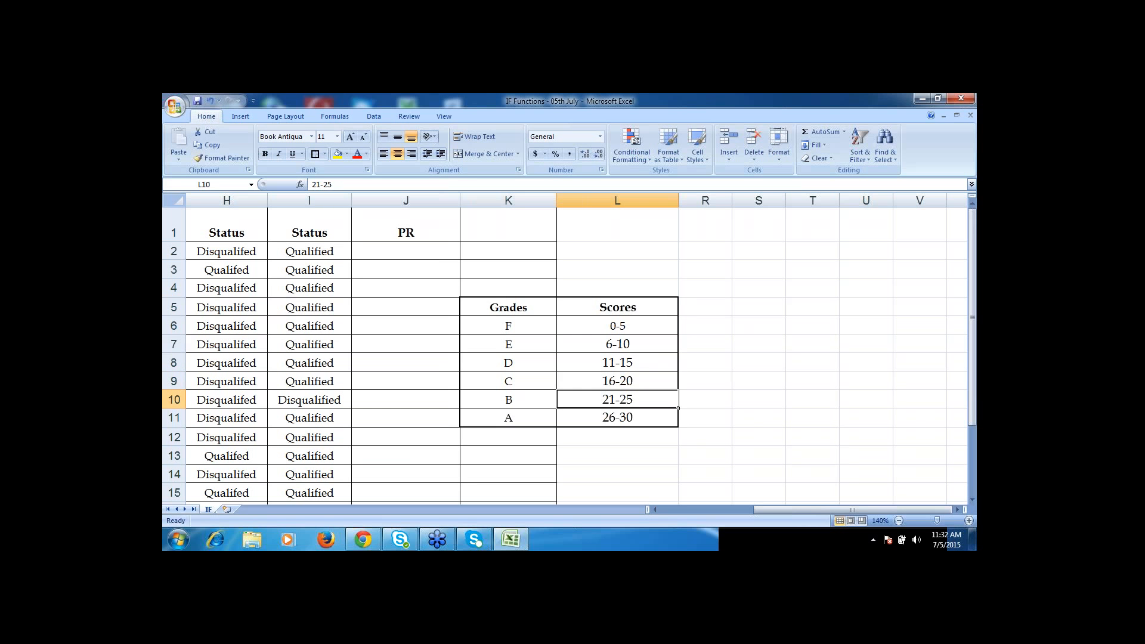
key(Down)
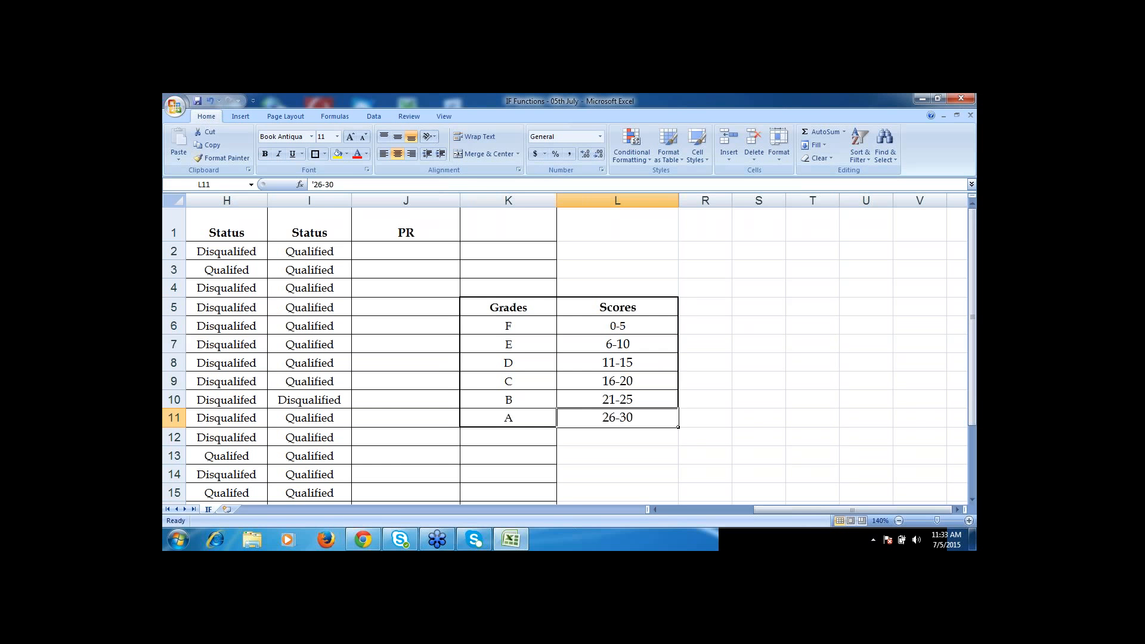
Examine row 11's Status formulas and Total Performance value alongside the grade table.
key(Left)
key(Left)
key(Left)
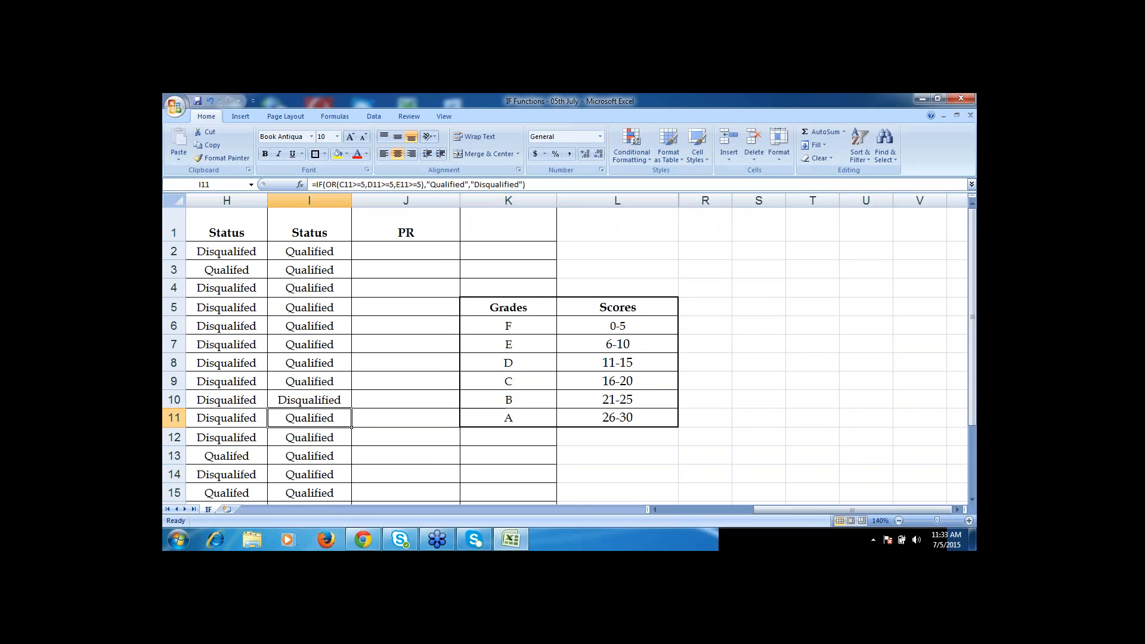
key(Right)
key(Right)
key(Left)
key(Left)
key(Left)
key(Left)
key(Left)
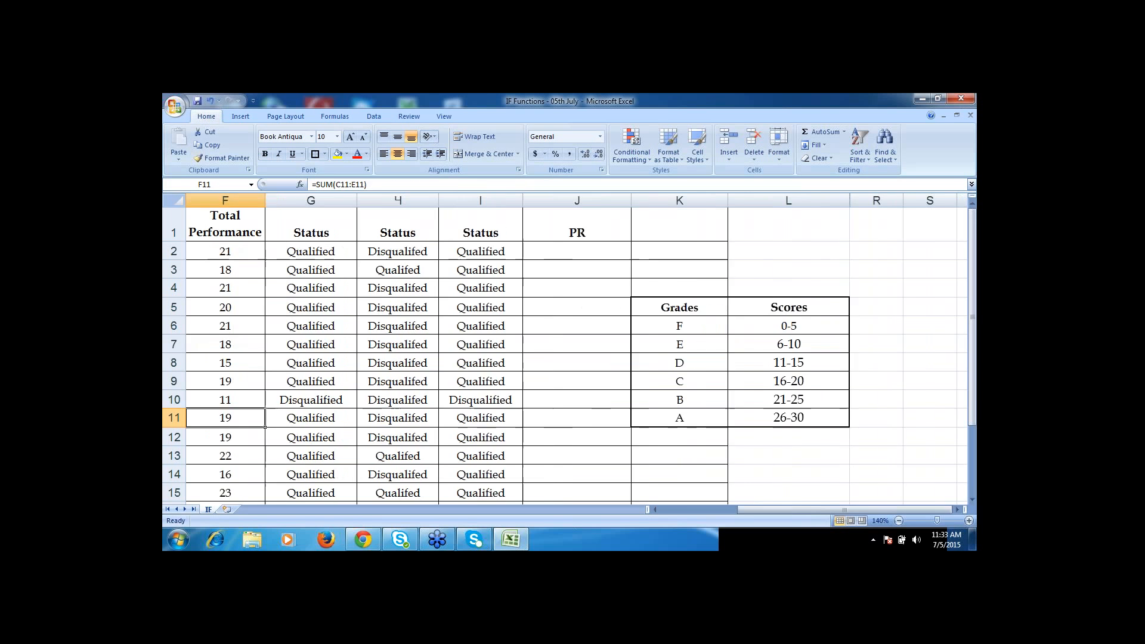
key(Left)
Start an IF formula in J2 under PR with the logical test F2<=5.
key(Right)
key(Right)
key(Right)
key(Right)
key(Right)
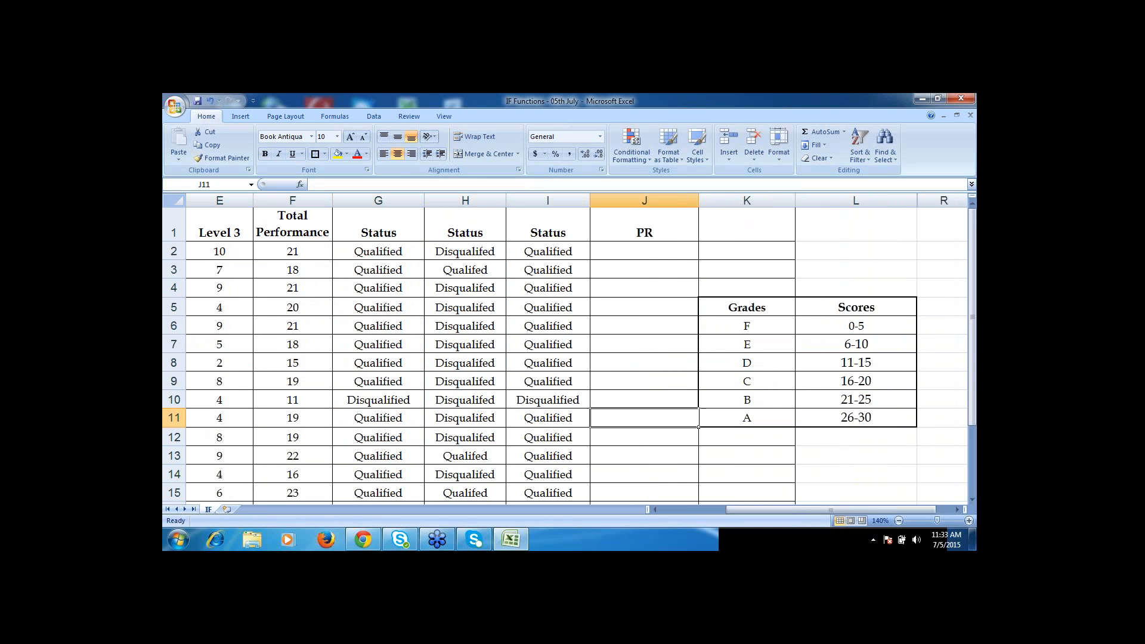
key(ctrl+Up)
key(Down)
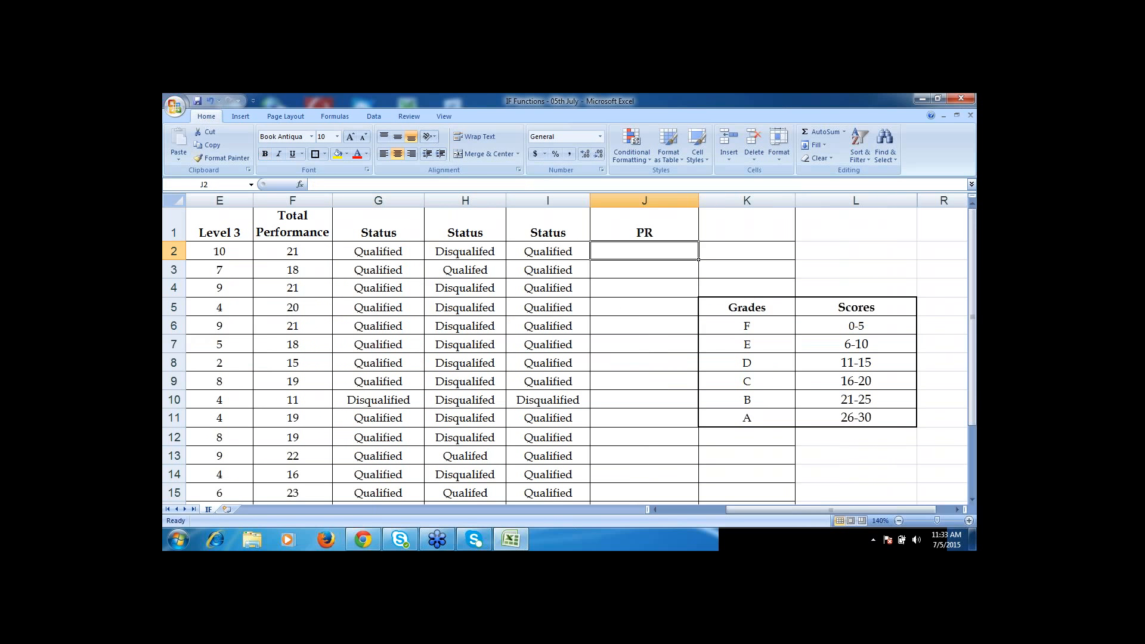
text(=)
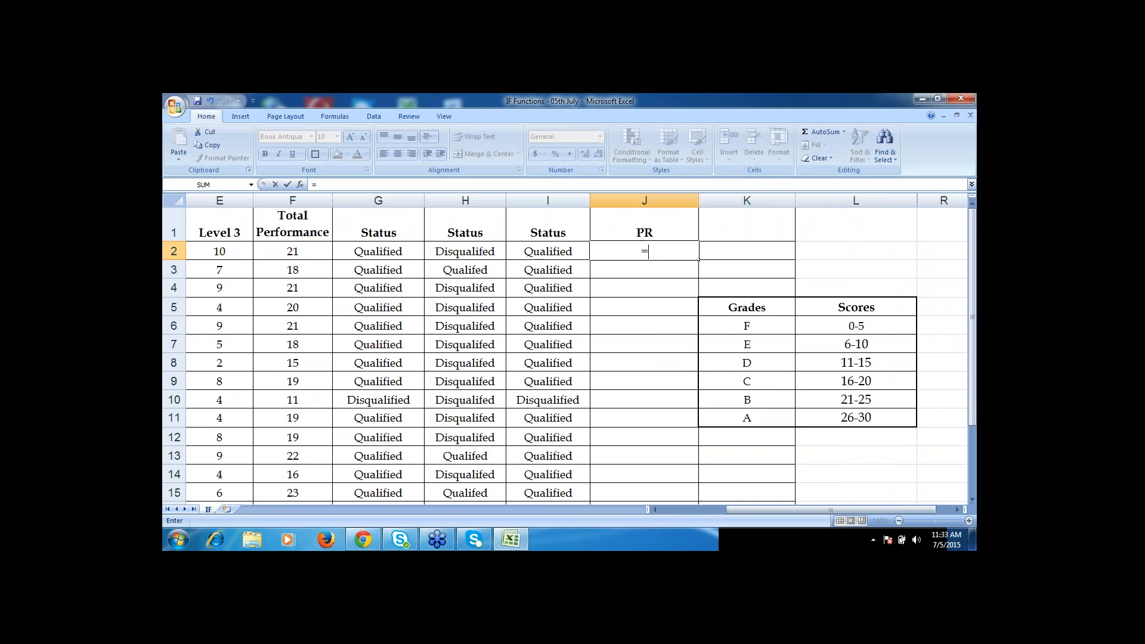
text(if)
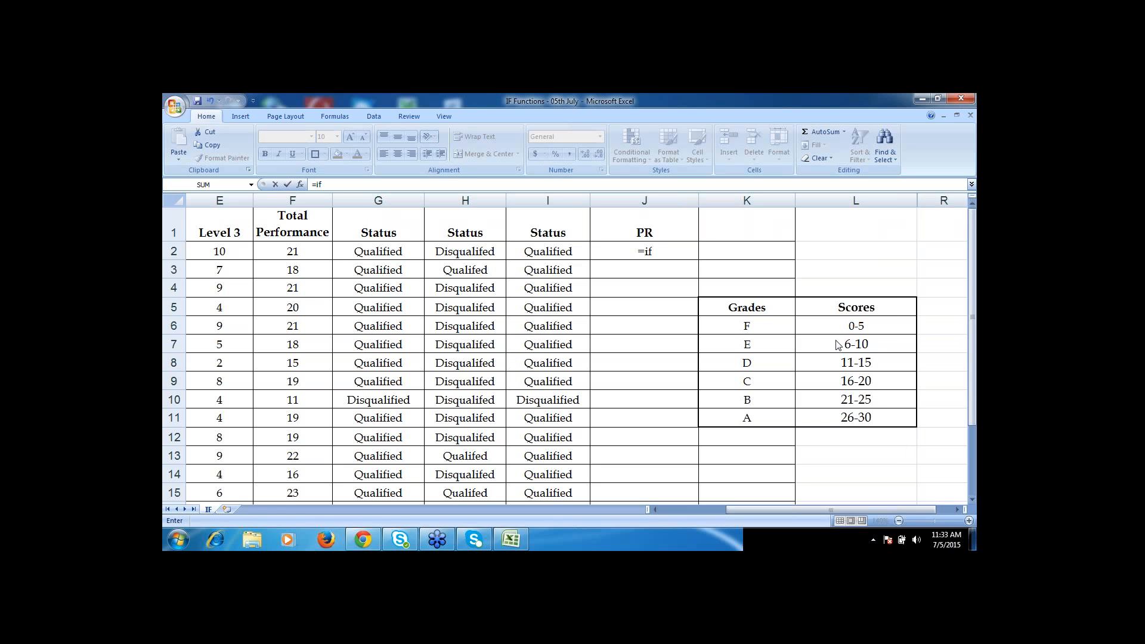
click(662, 251)
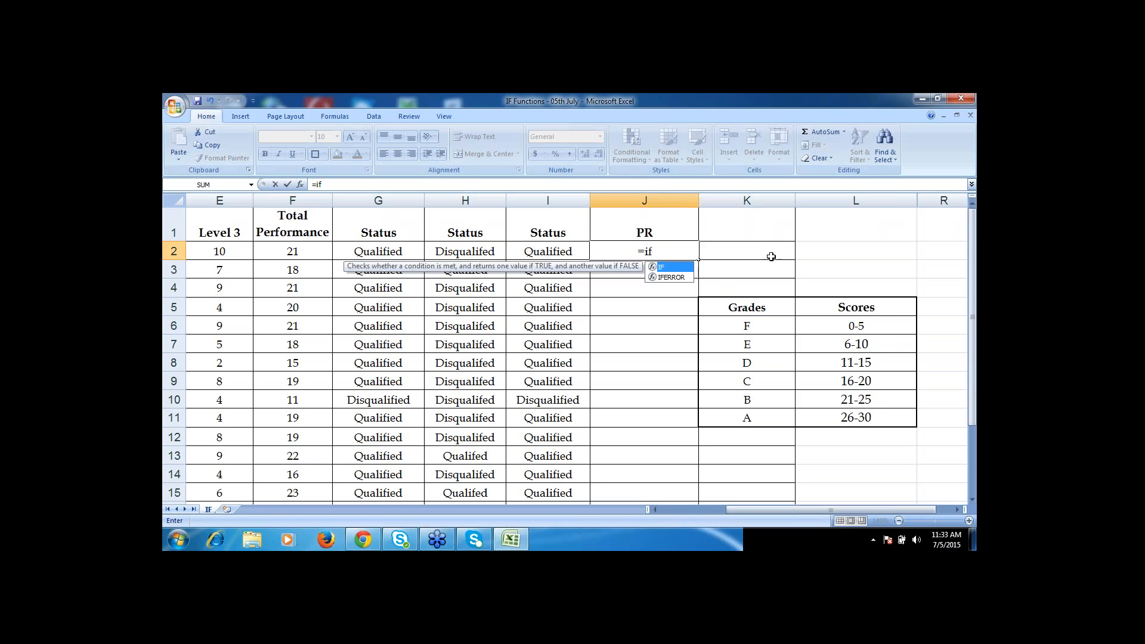
key(Tab)
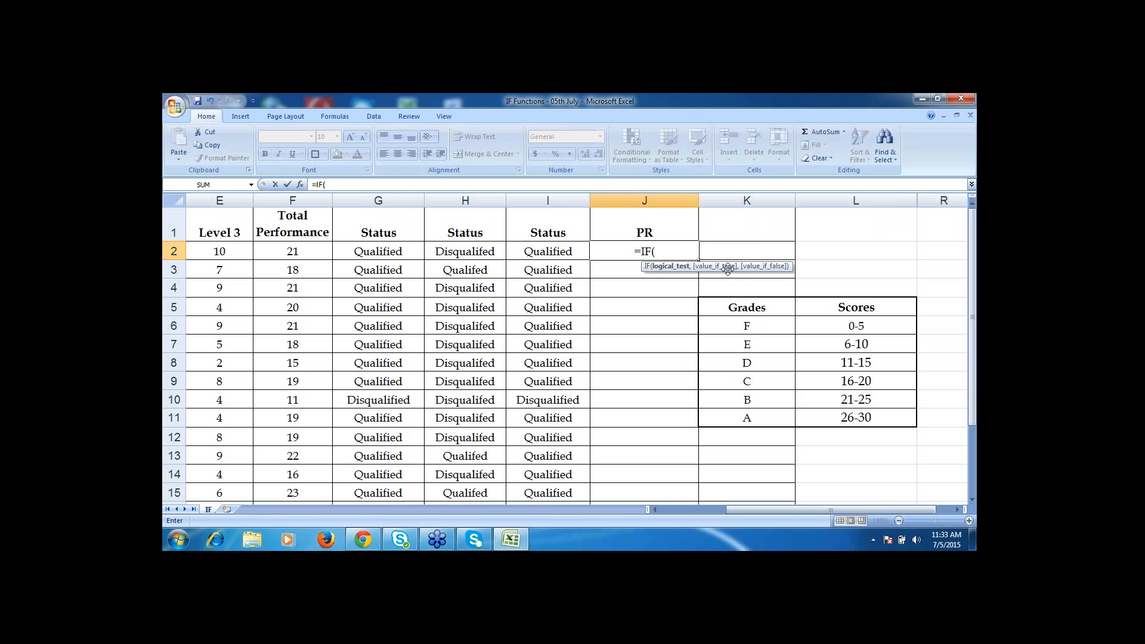
click(309, 258)
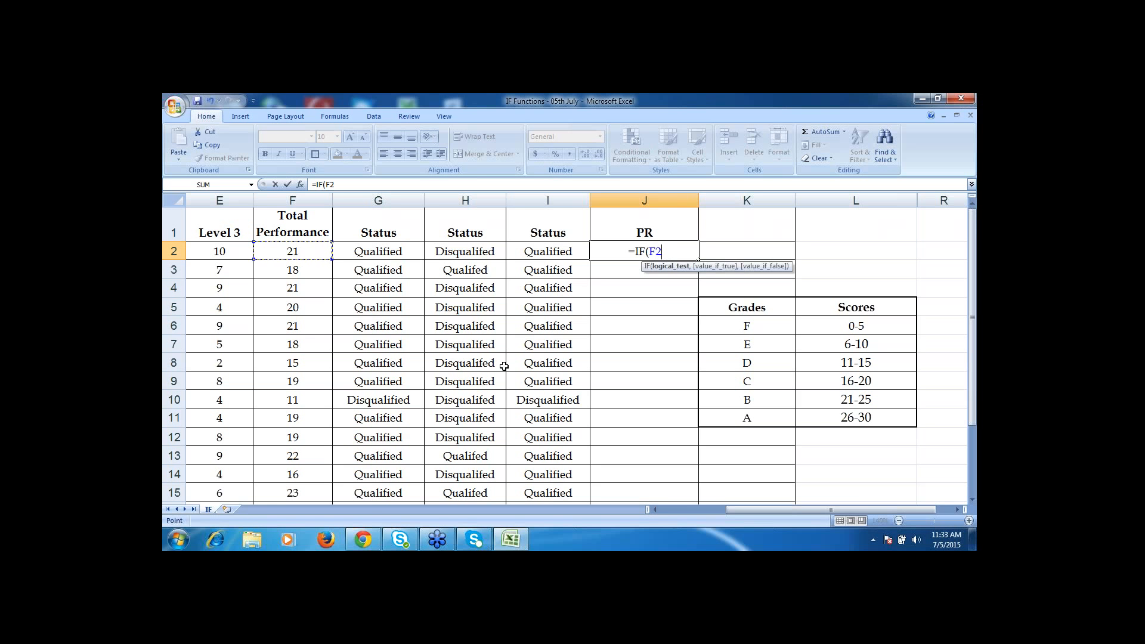
text(<=)
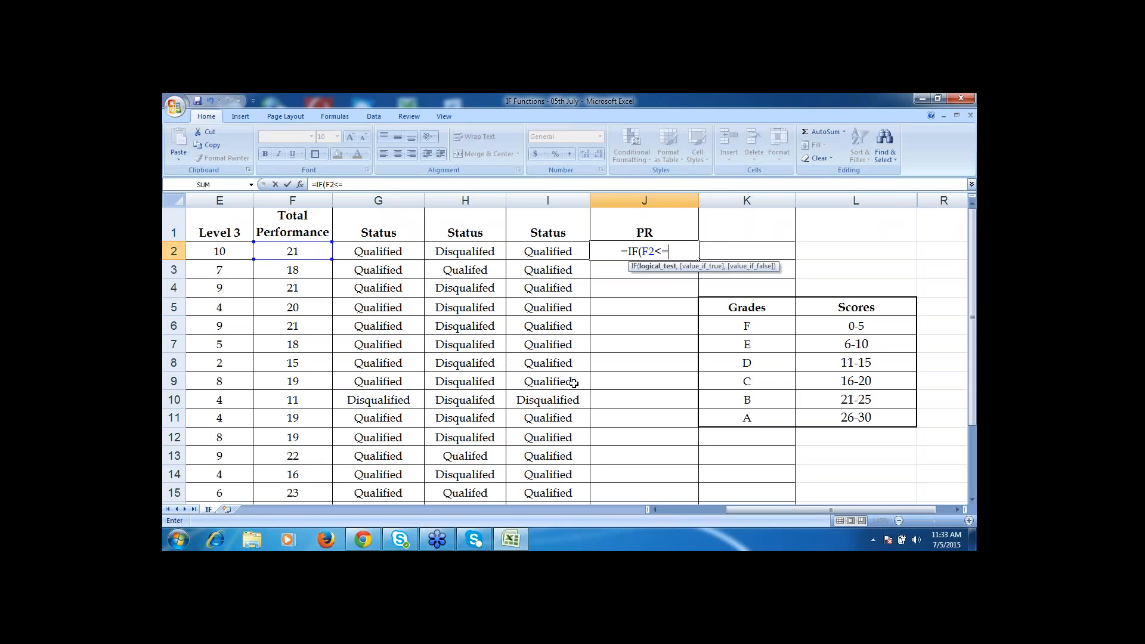
text(5)
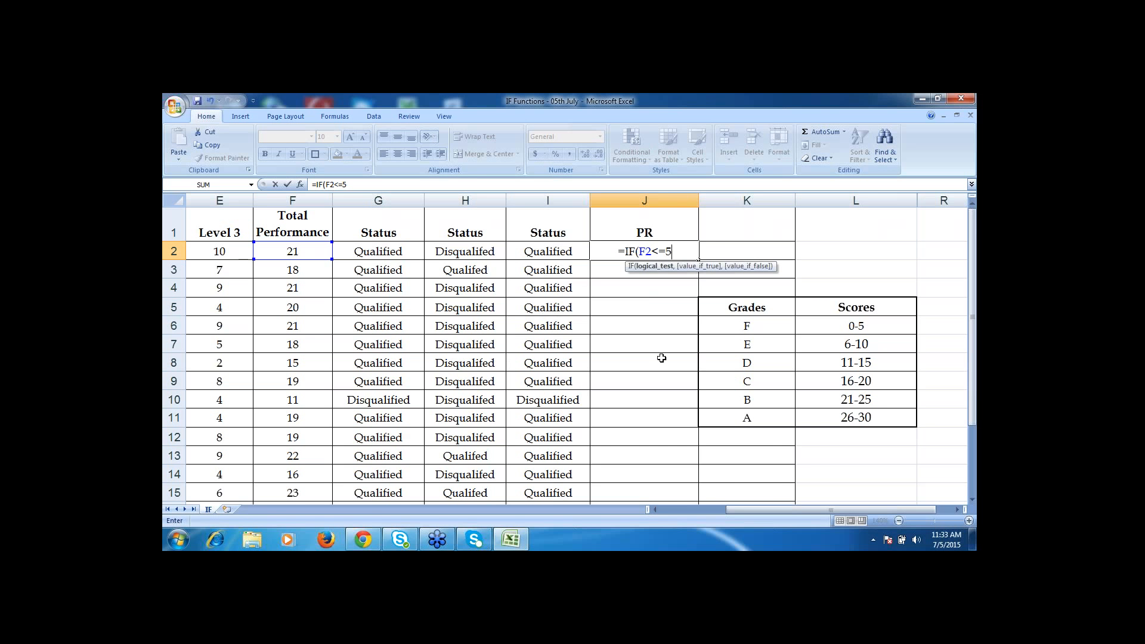
Add "F" as the value if true to the F2<=5 test in the J2 formula, continuing to its value-if-false argument.
click(776, 486)
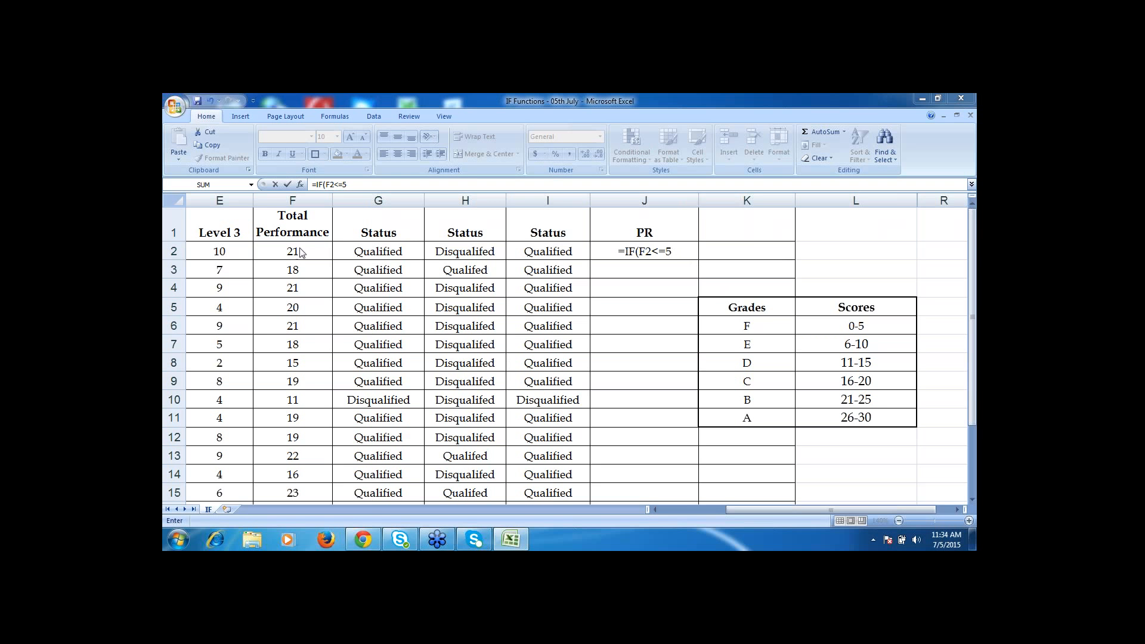
click(683, 250)
text(,)
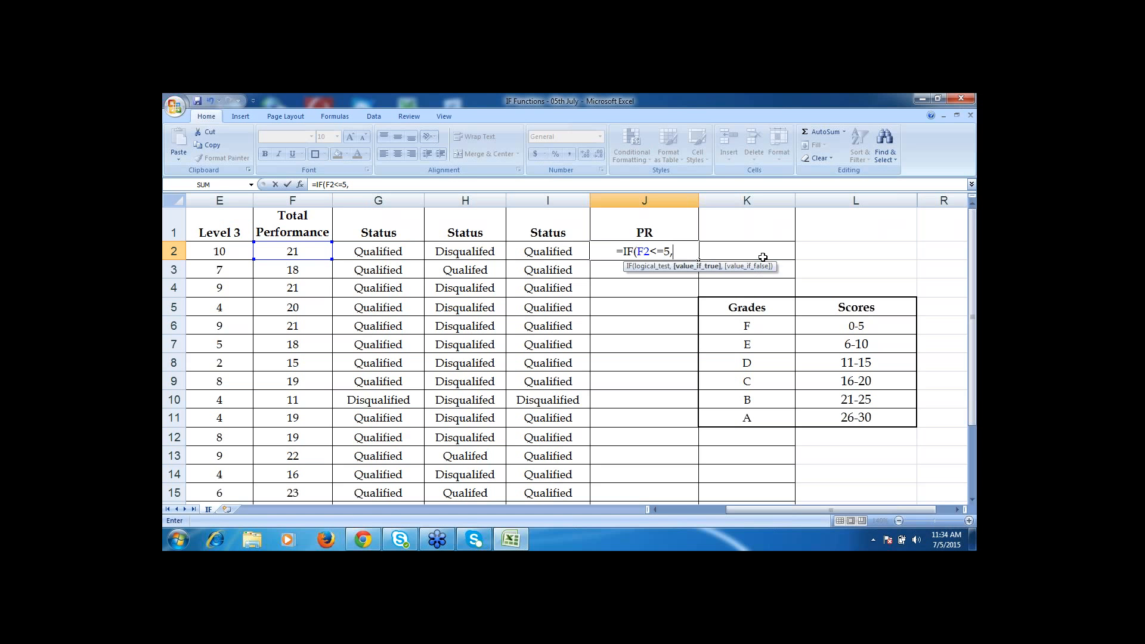
text("F")
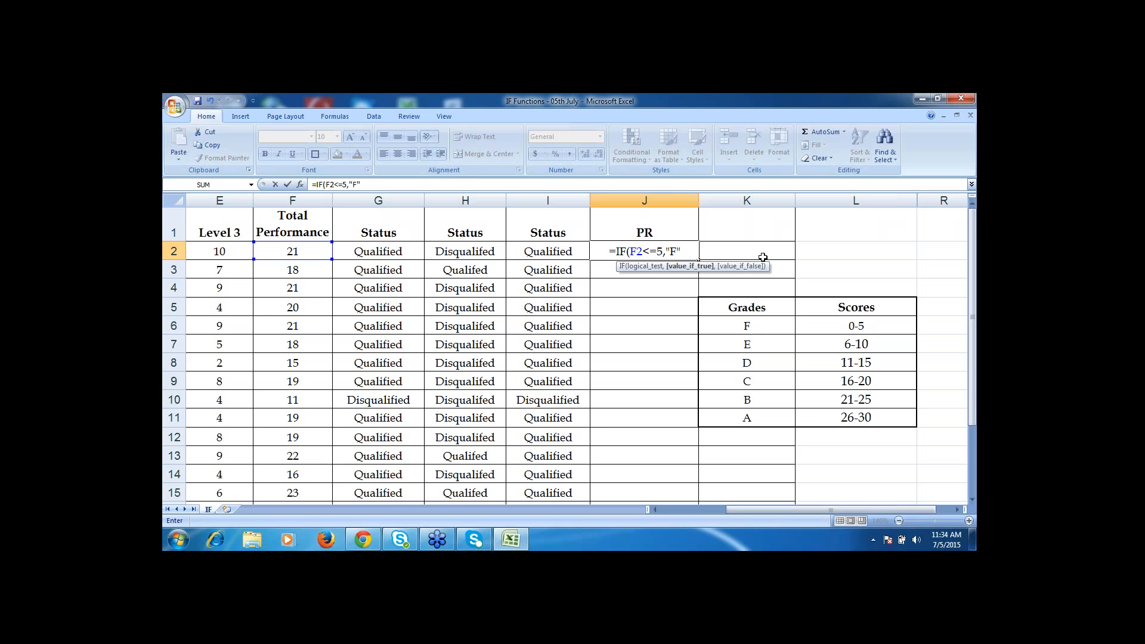
text(,)
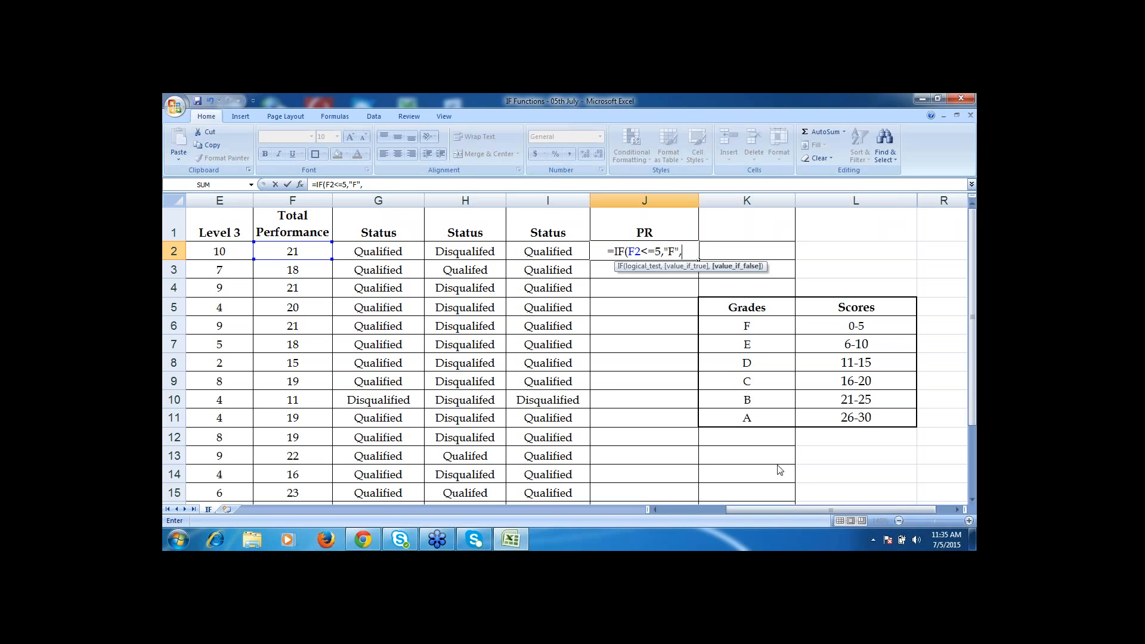
click(781, 492)
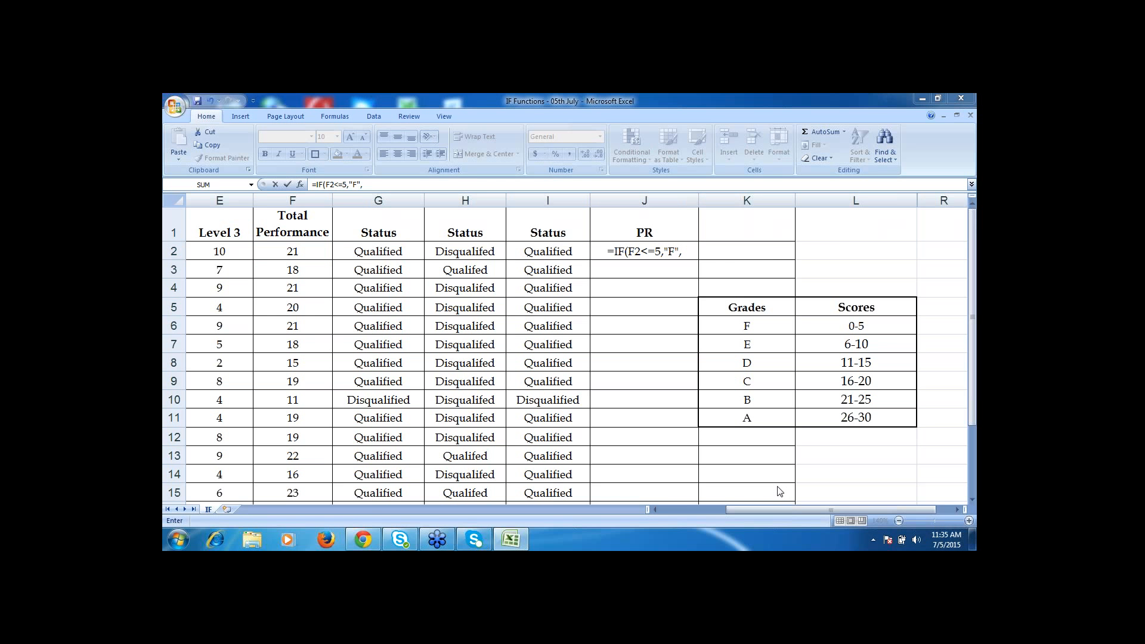
click(699, 259)
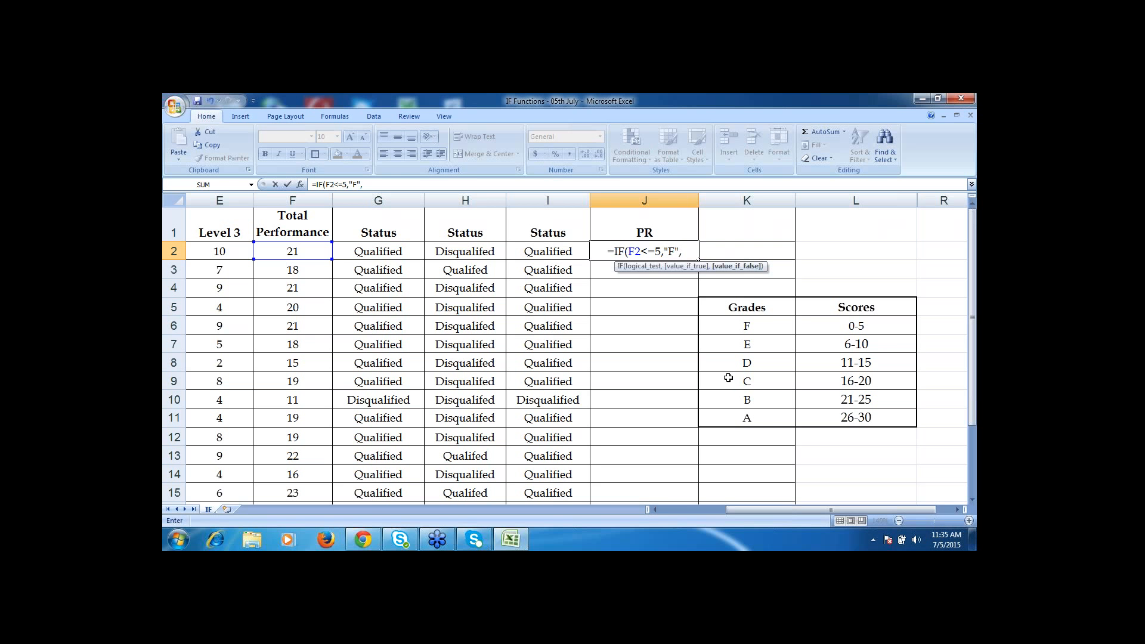
click(794, 460)
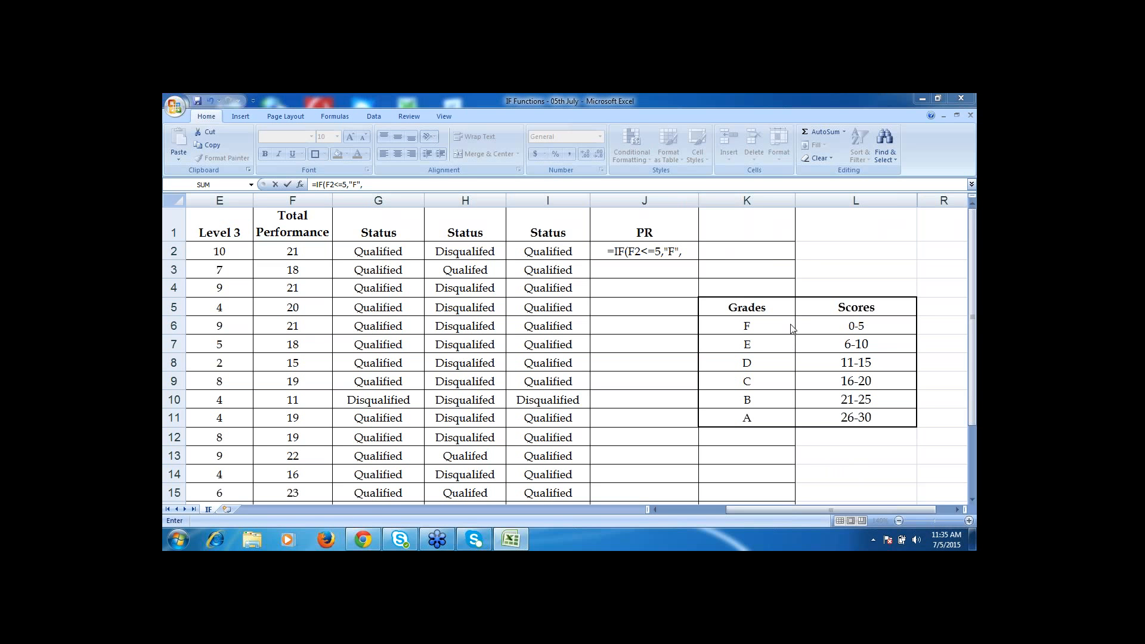
click(692, 251)
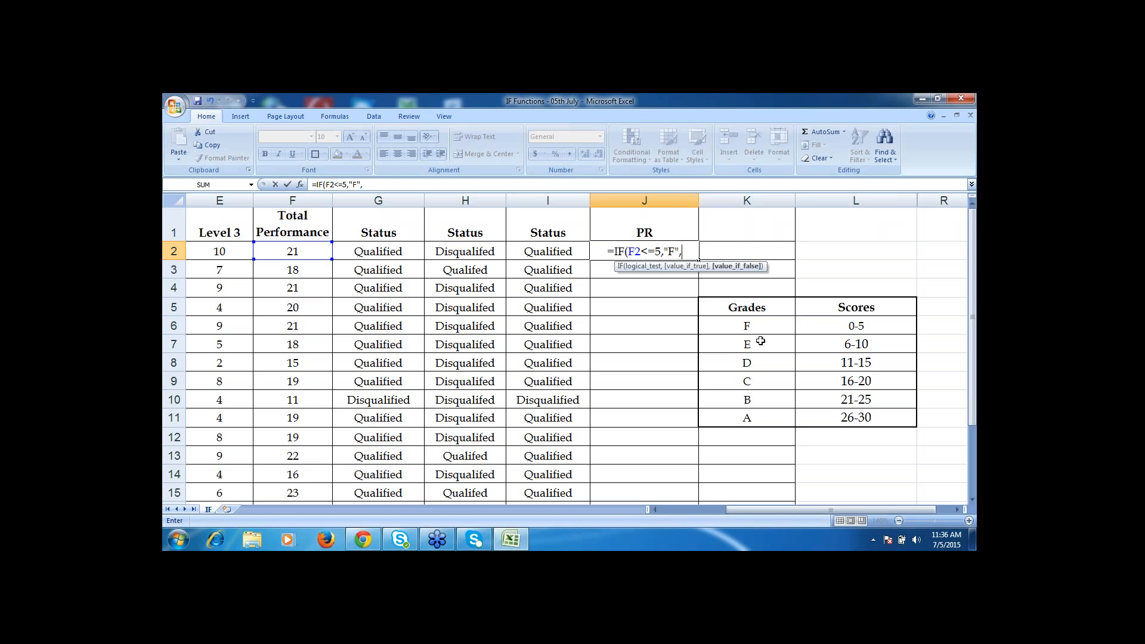
click(905, 448)
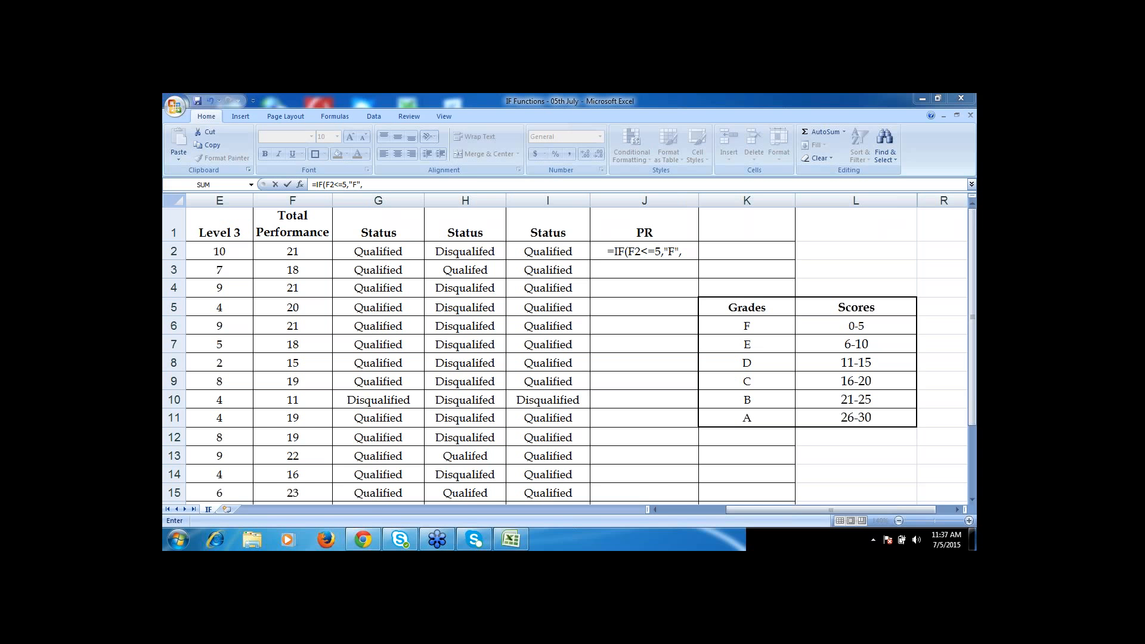
click(710, 250)
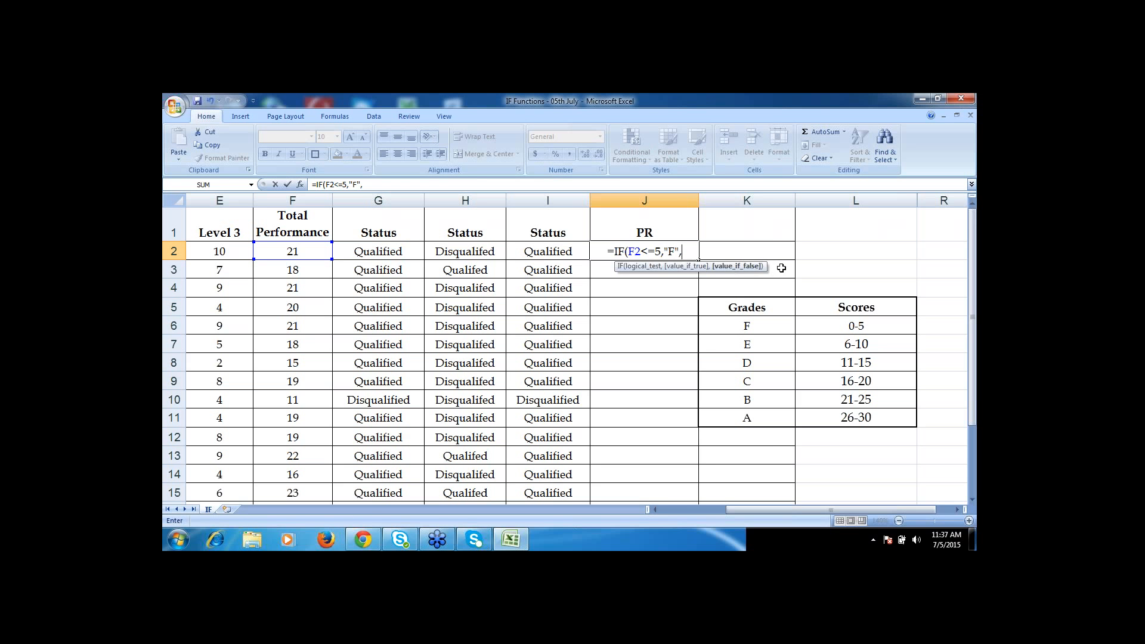
Nest a second IF in the J2 formula that tests F2<=10 and returns "E" when true.
text(if)
key(Tab)
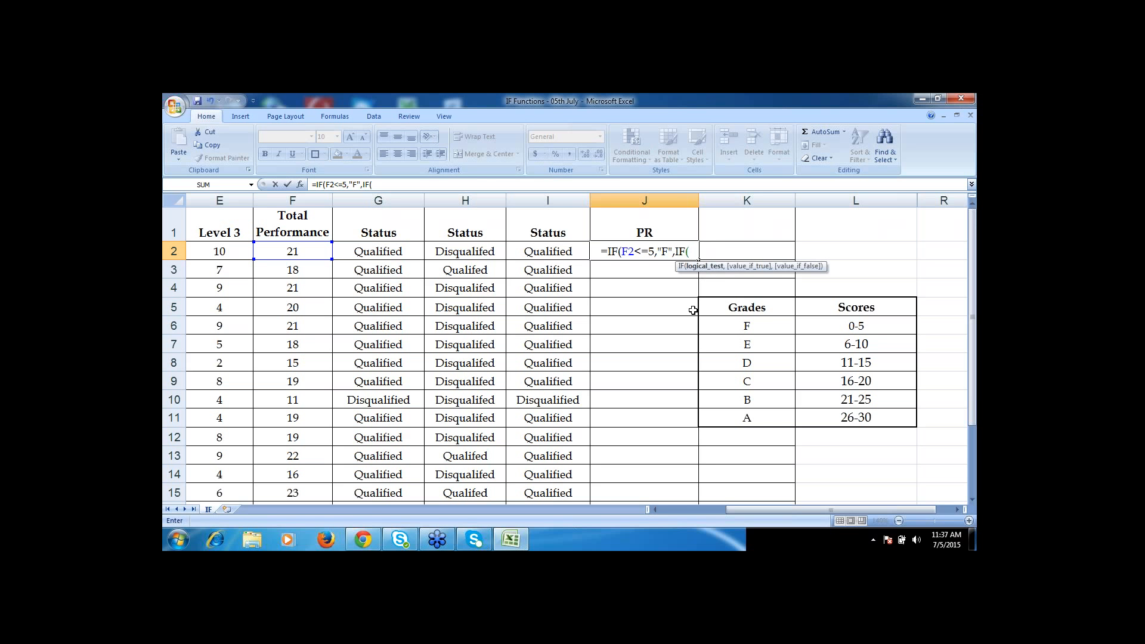
click(292, 251)
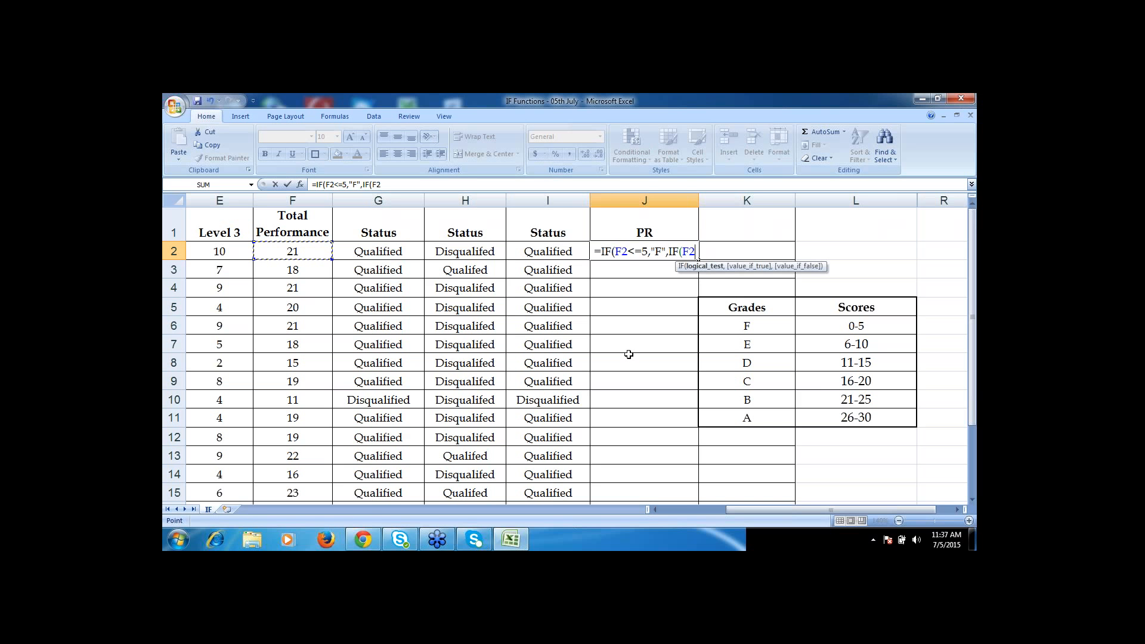
text(<)
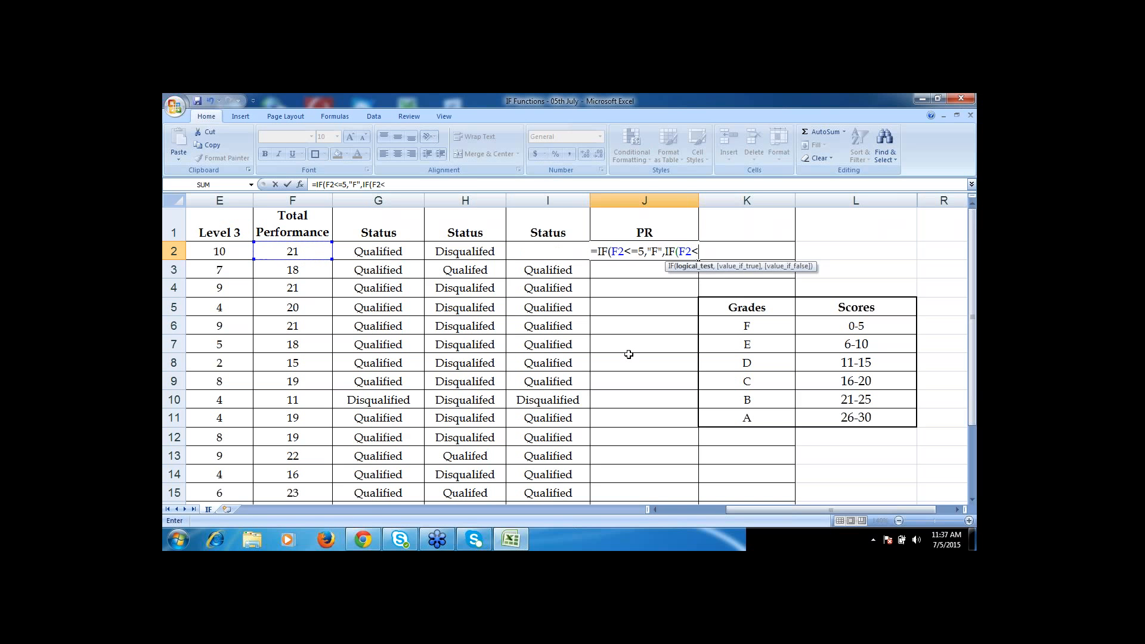
text(=10)
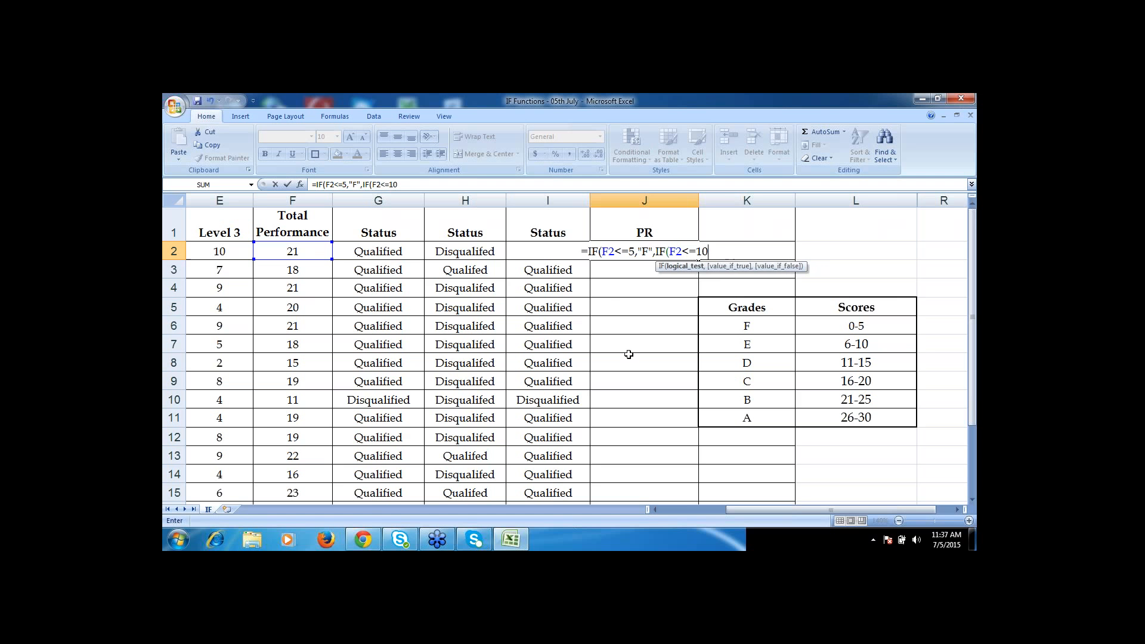
click(910, 336)
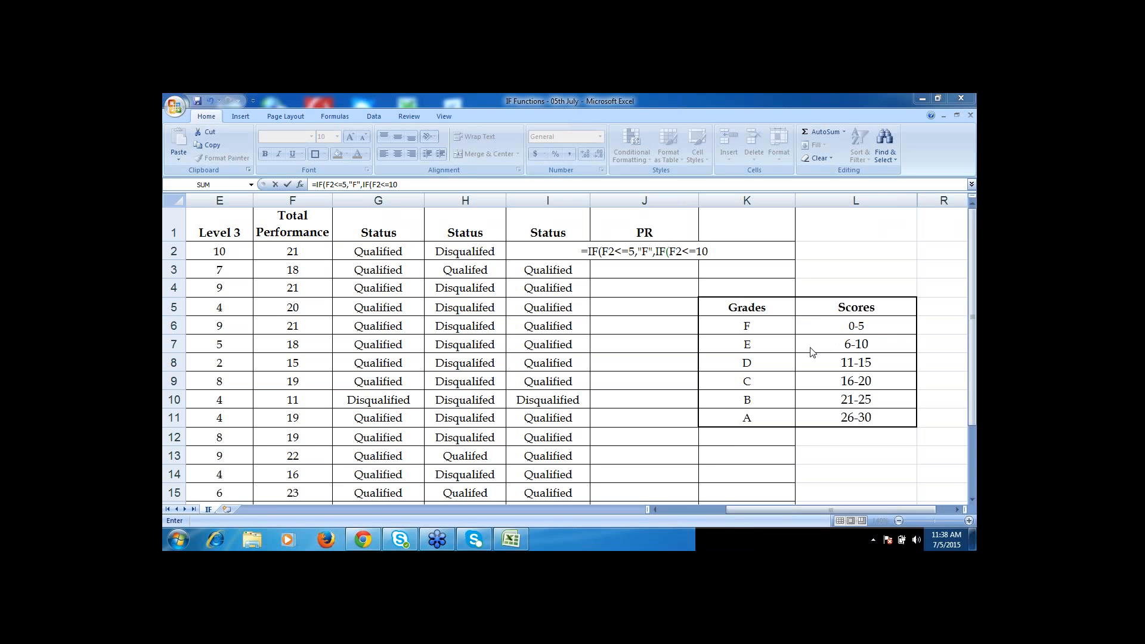
click(867, 339)
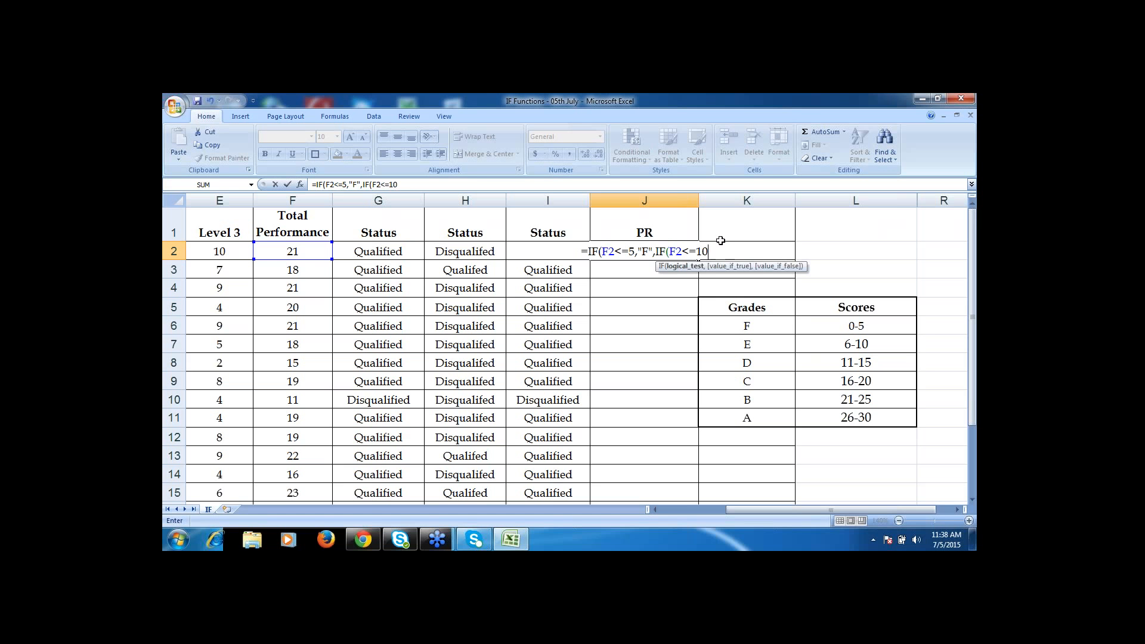
text(,)
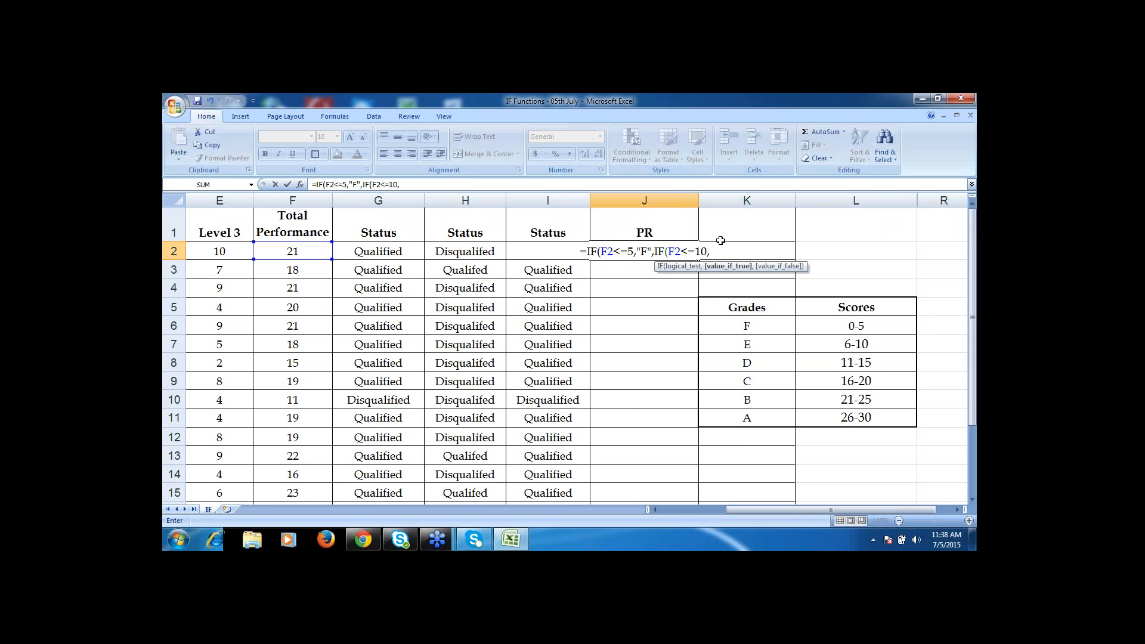
text("E")
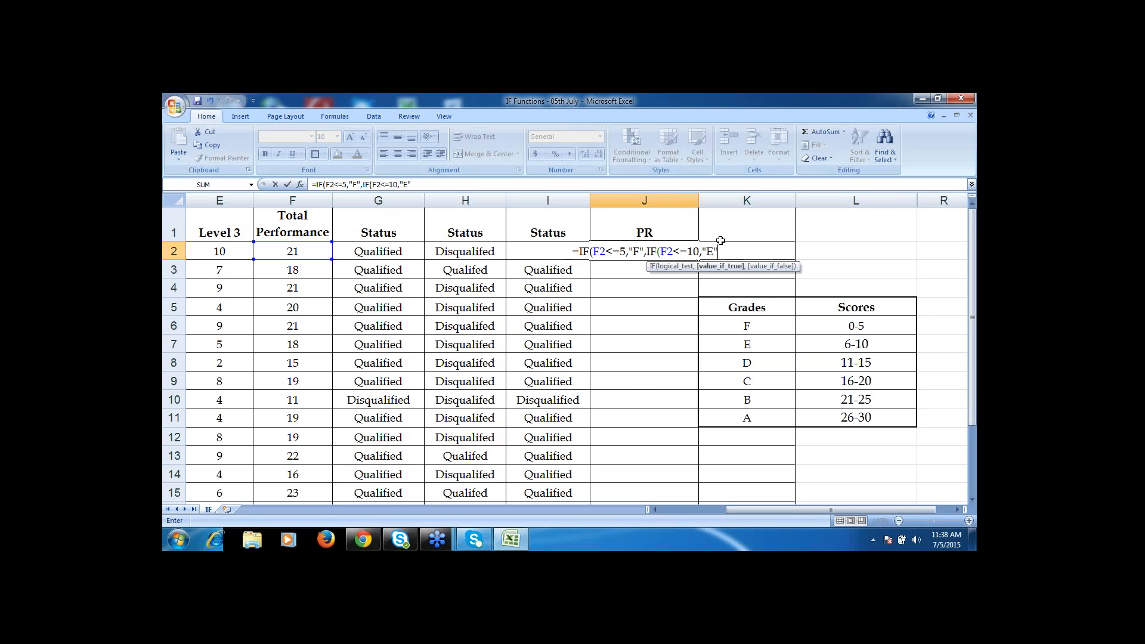
text(,)
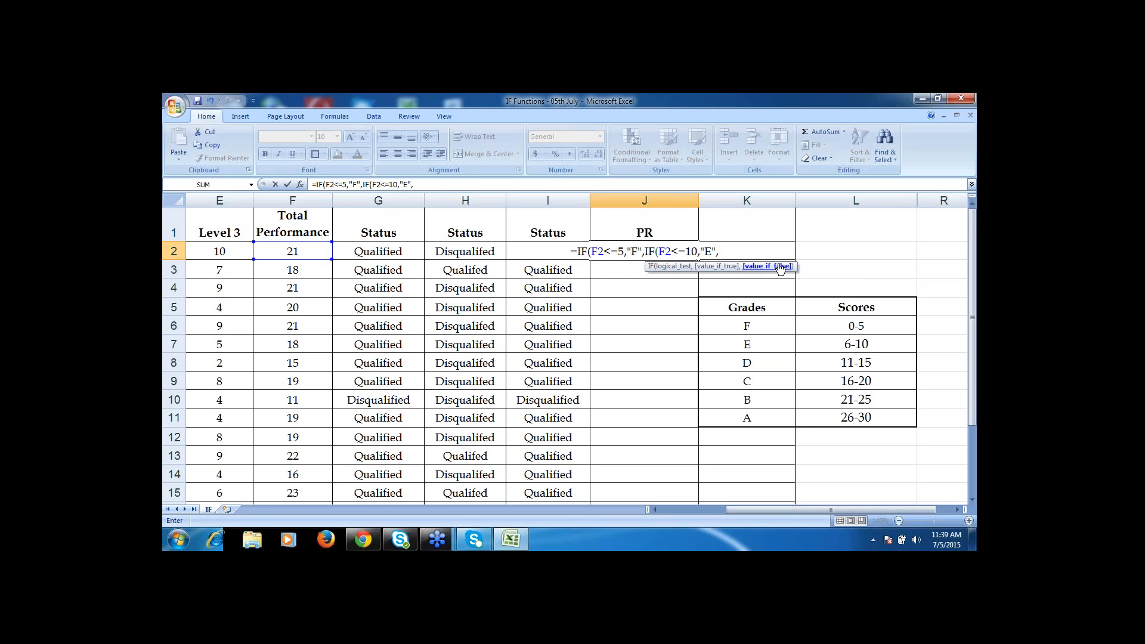
Nest a third IF in the J2 formula that tests F2<=15 and returns "D" when true.
text(IF()
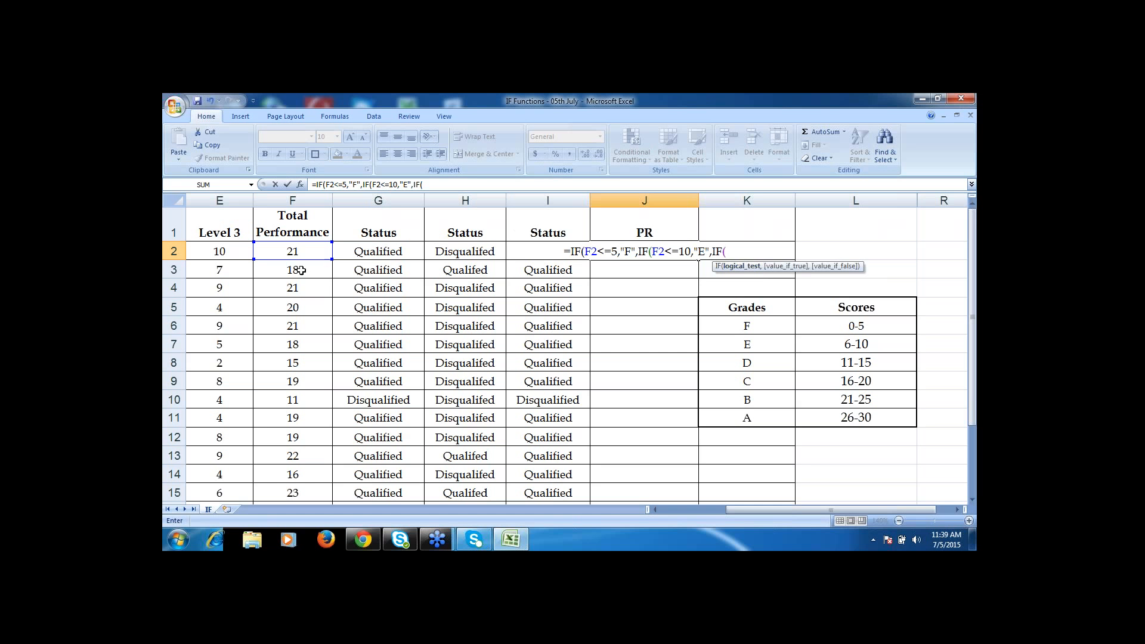
click(292, 251)
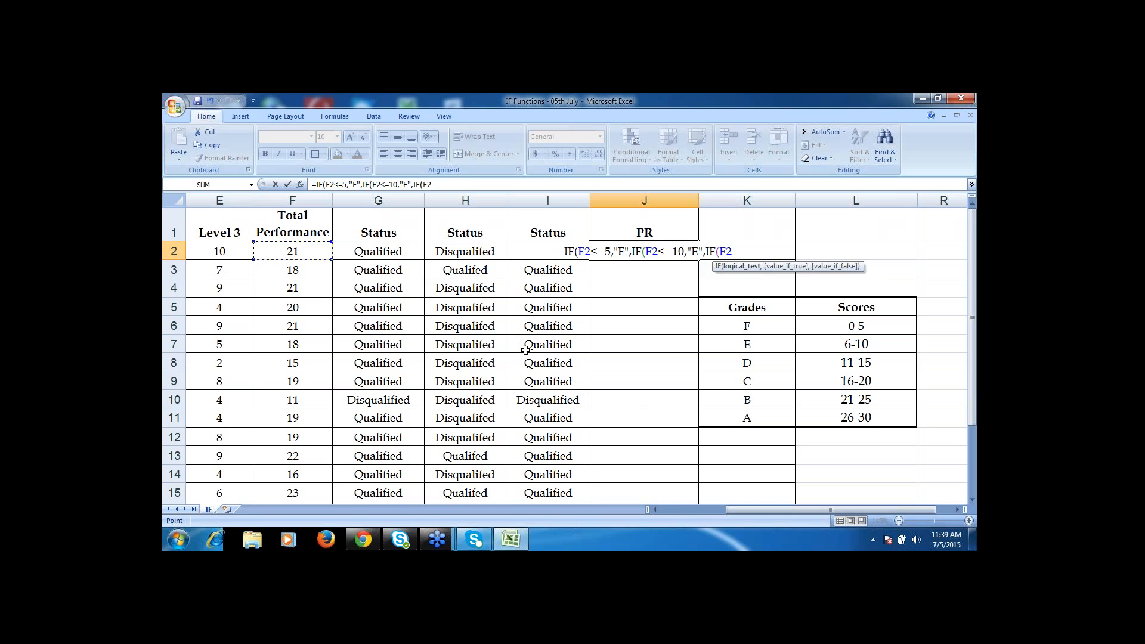
text(<=)
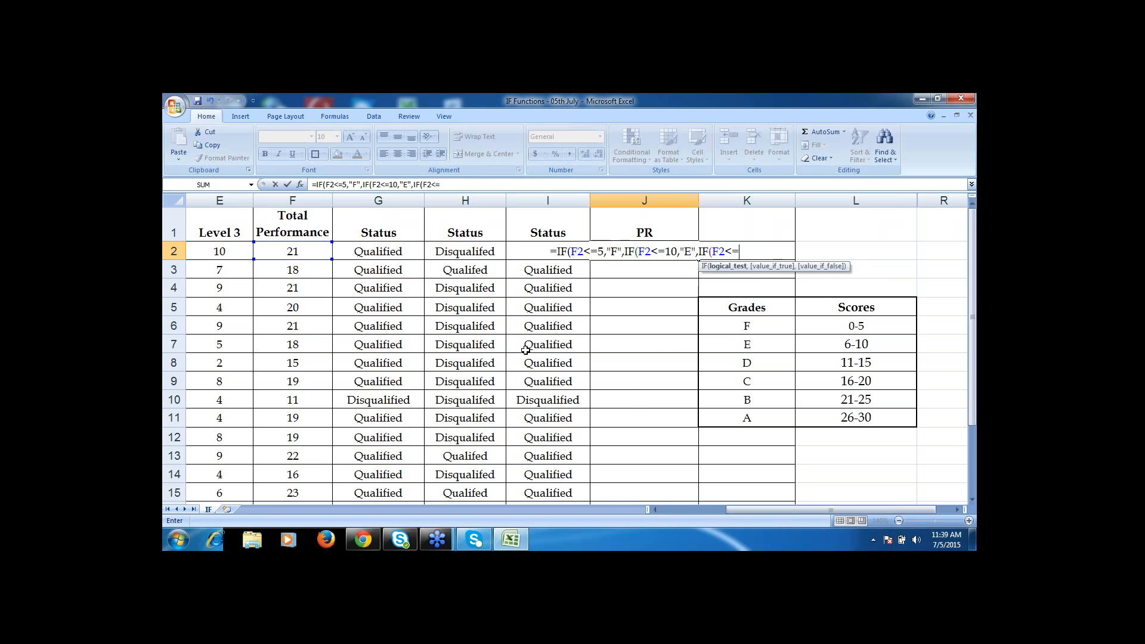
text(15)
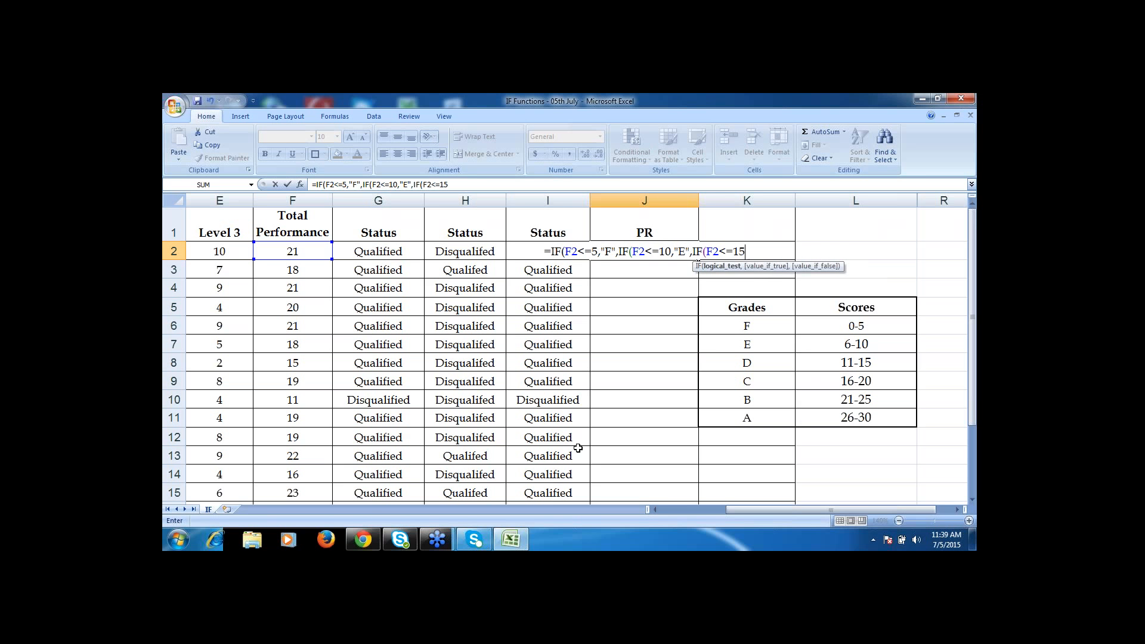
text(,)
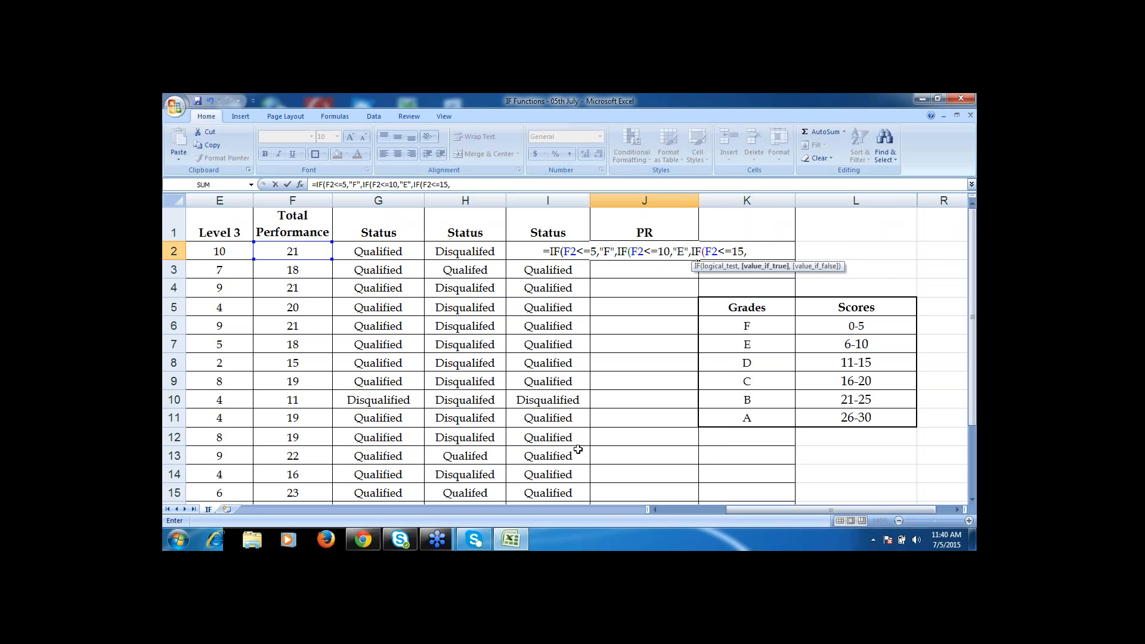
text(")
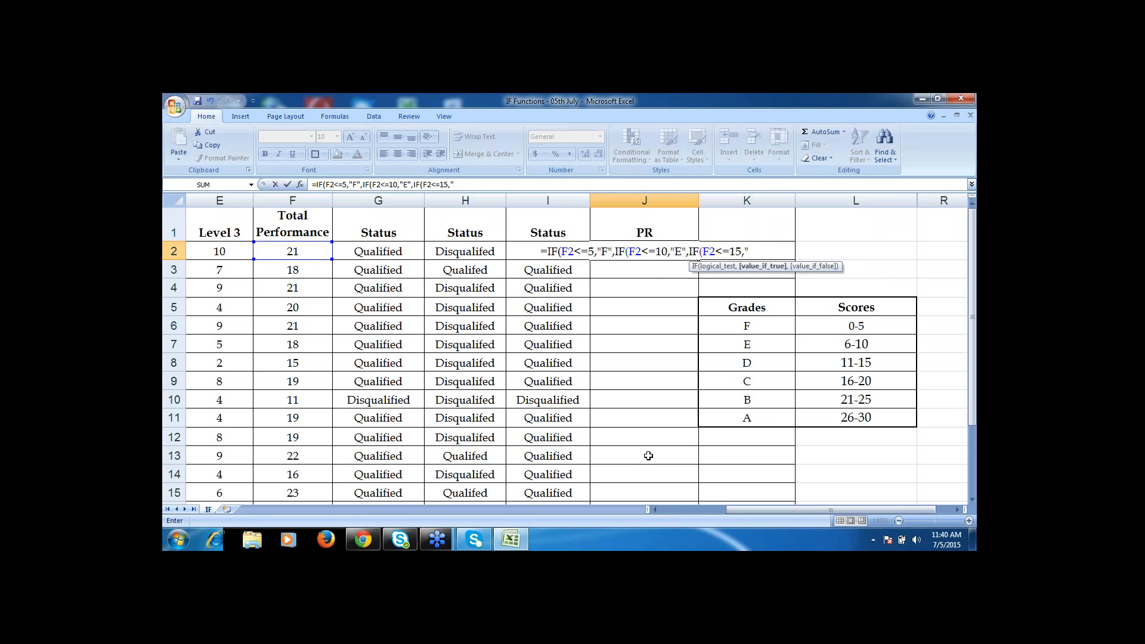
text(D)
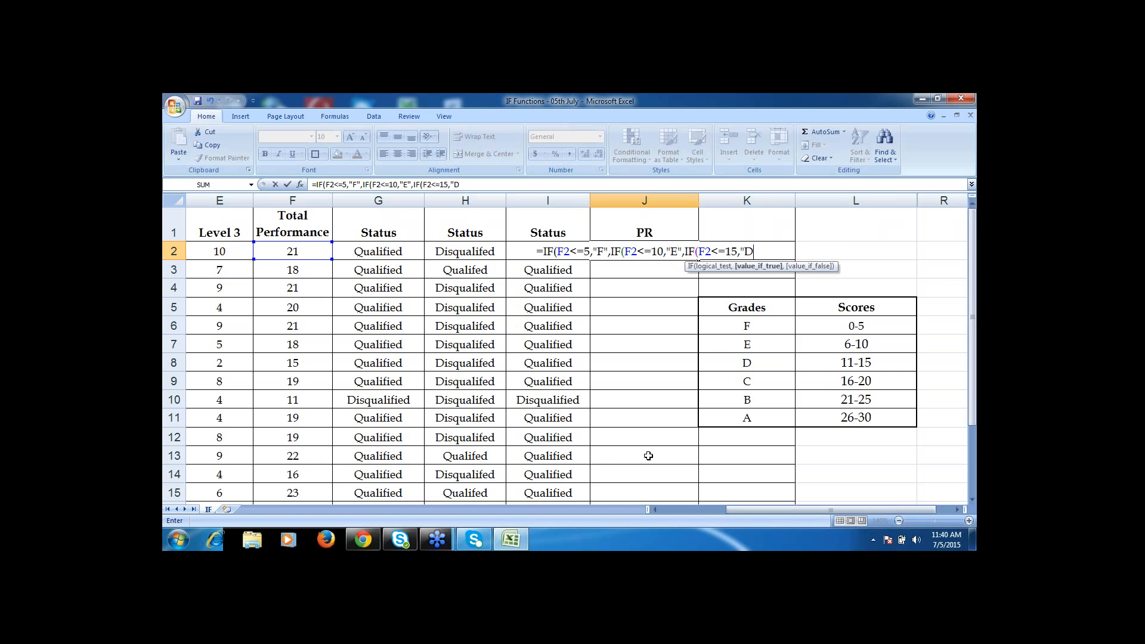
text(",)
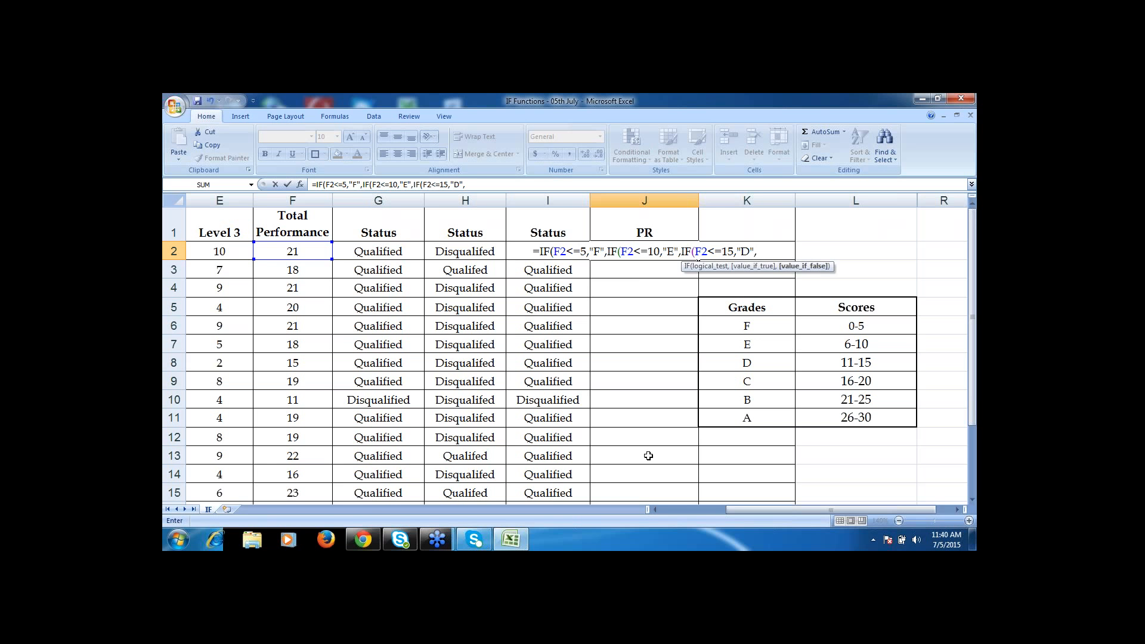
Nest a fourth IF in the J2 formula that tests F2<=20 and returns "C" when true.
text(IF()
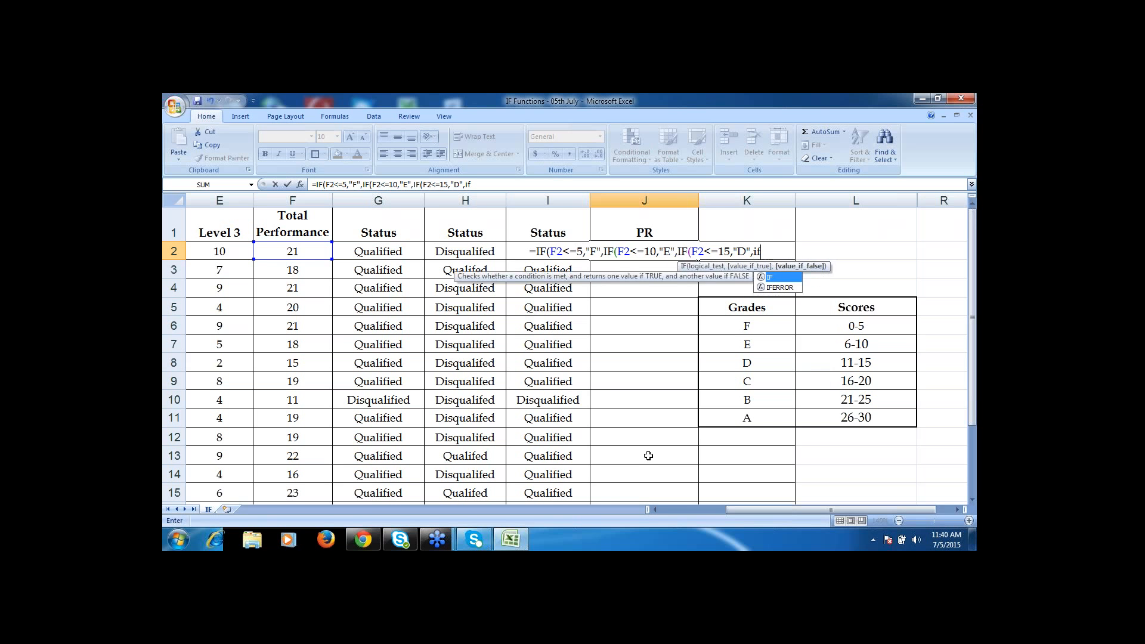
click(304, 251)
text(<=)
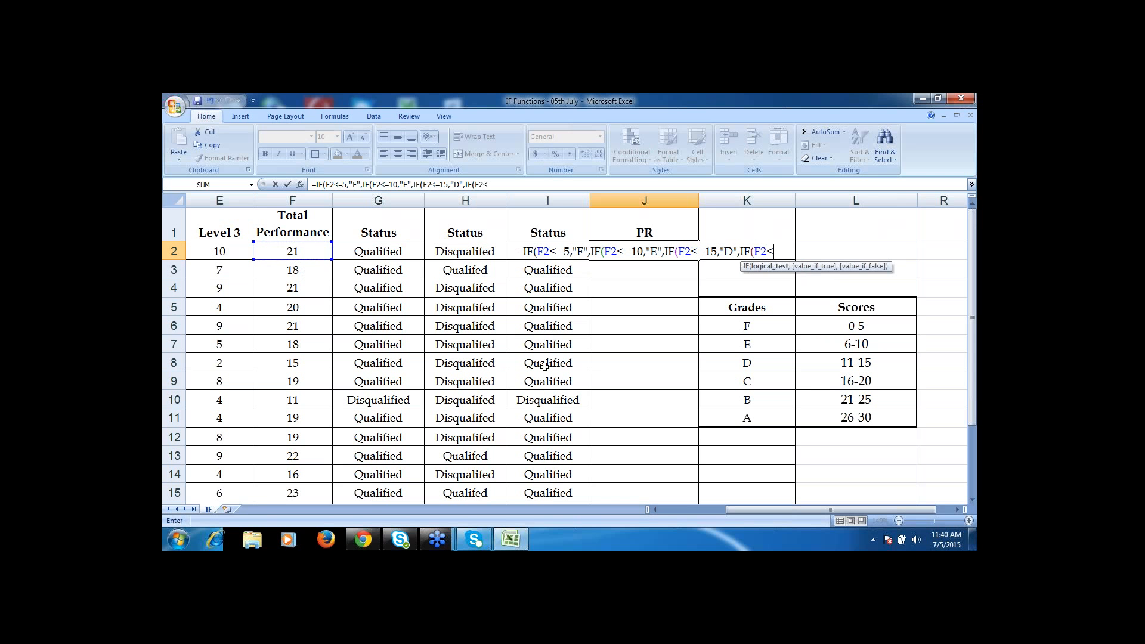
text(20)
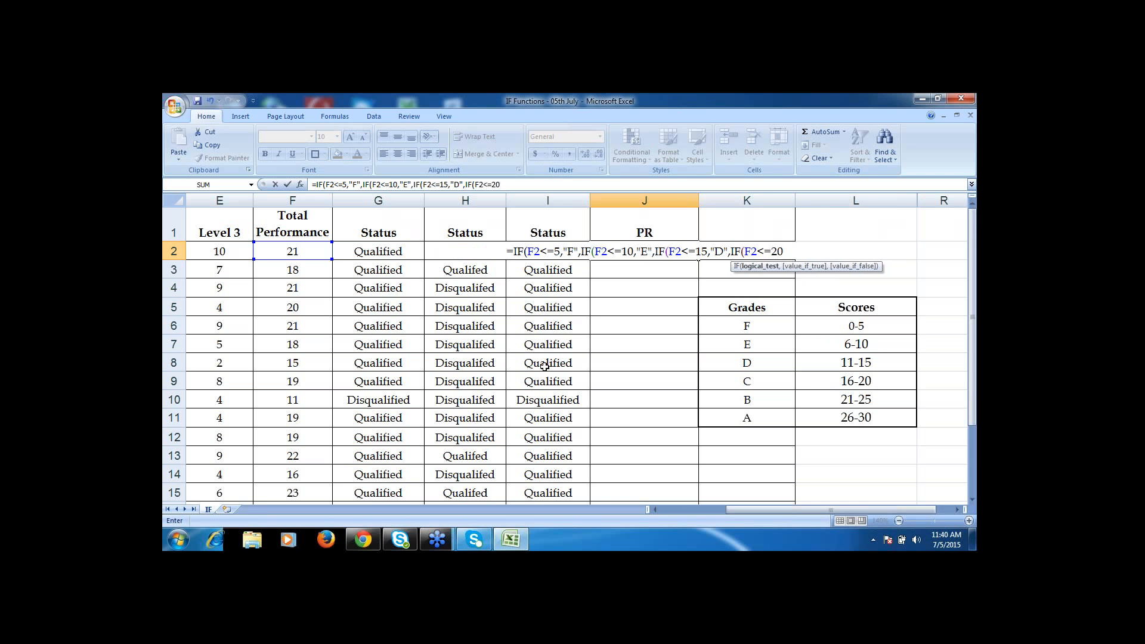
text(,")
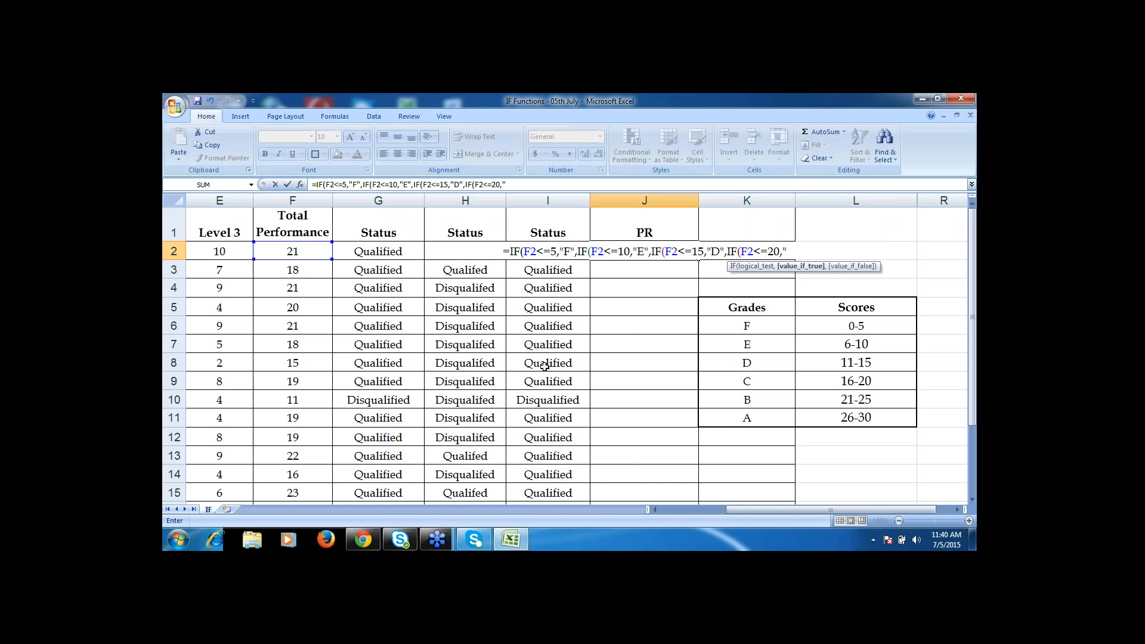
text(C")
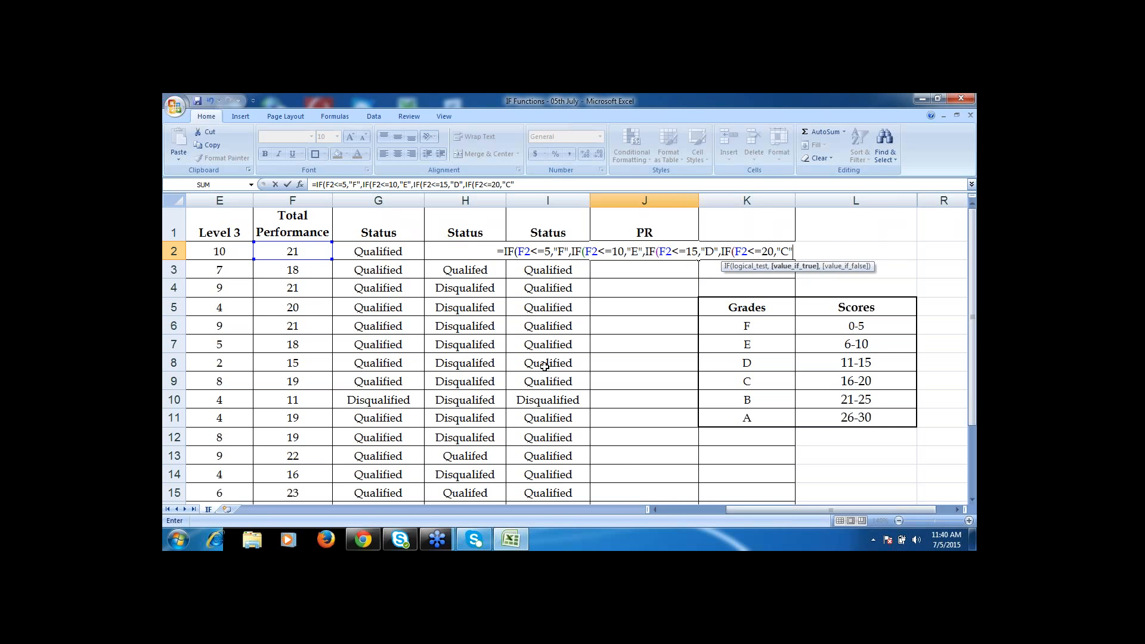
Nest a fifth IF in the J2 formula that tests F2<=25 and returns "B" when true.
text(,if)
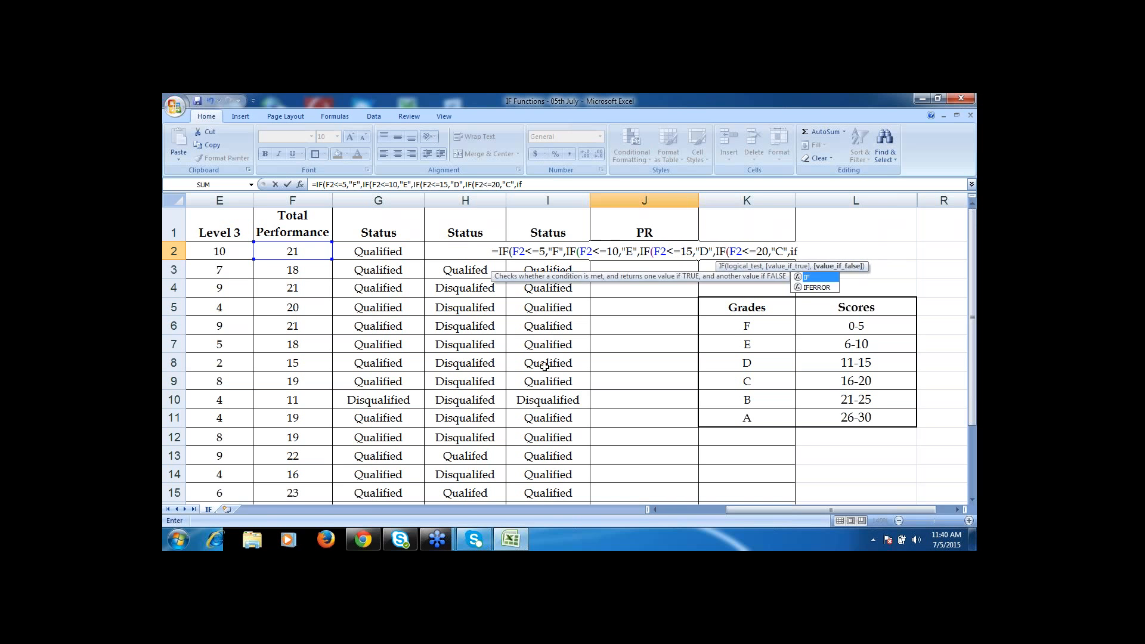
key(Tab)
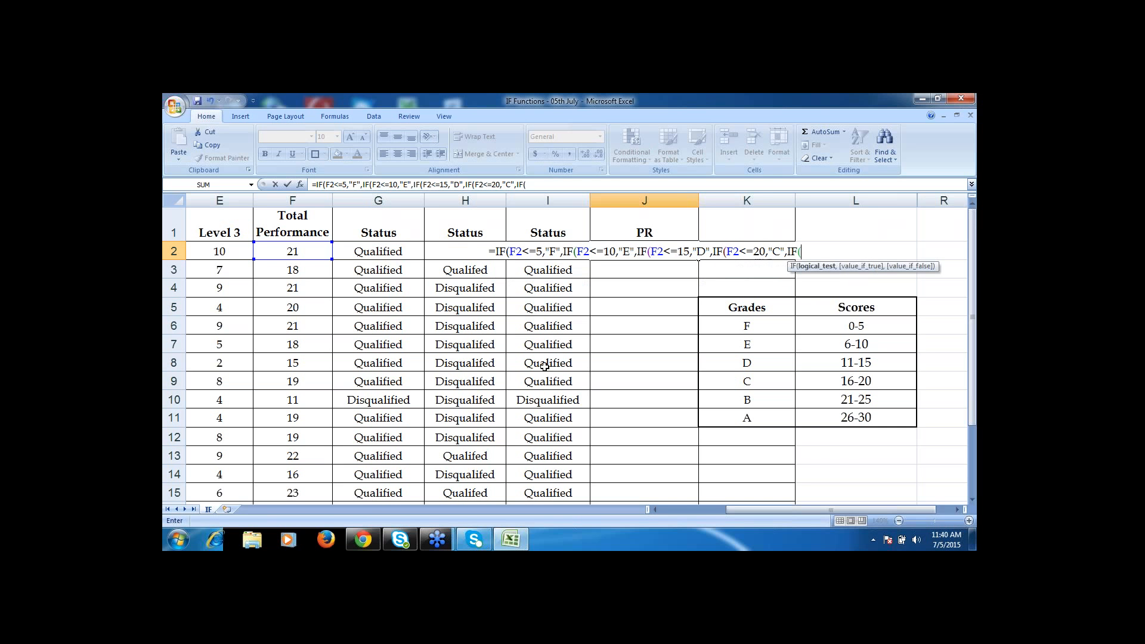
click(286, 255)
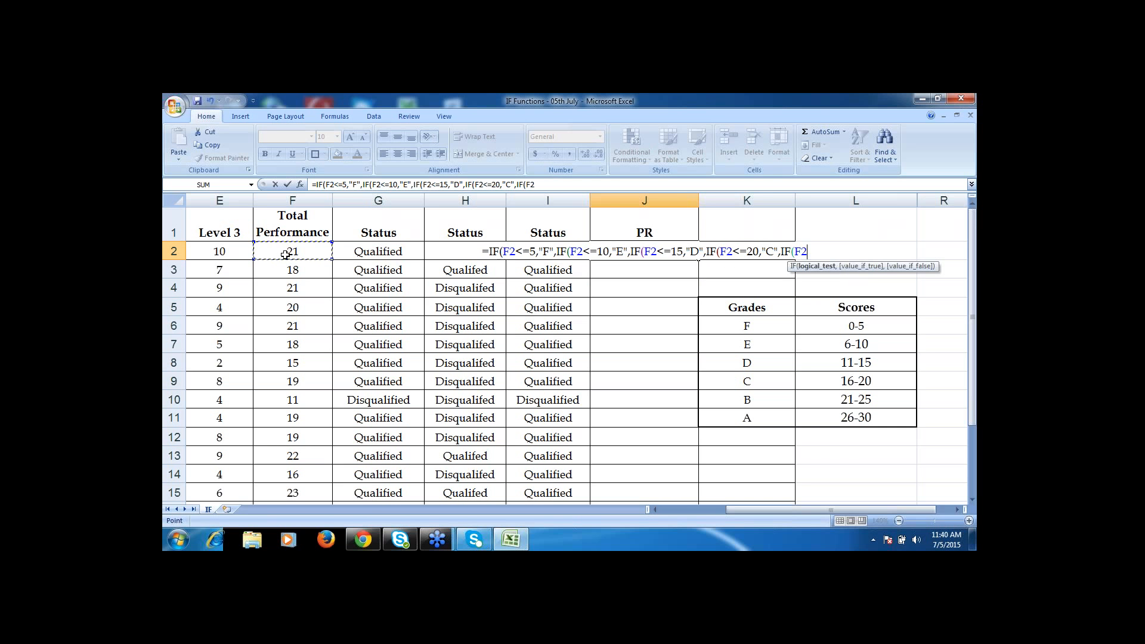
text(<=25)
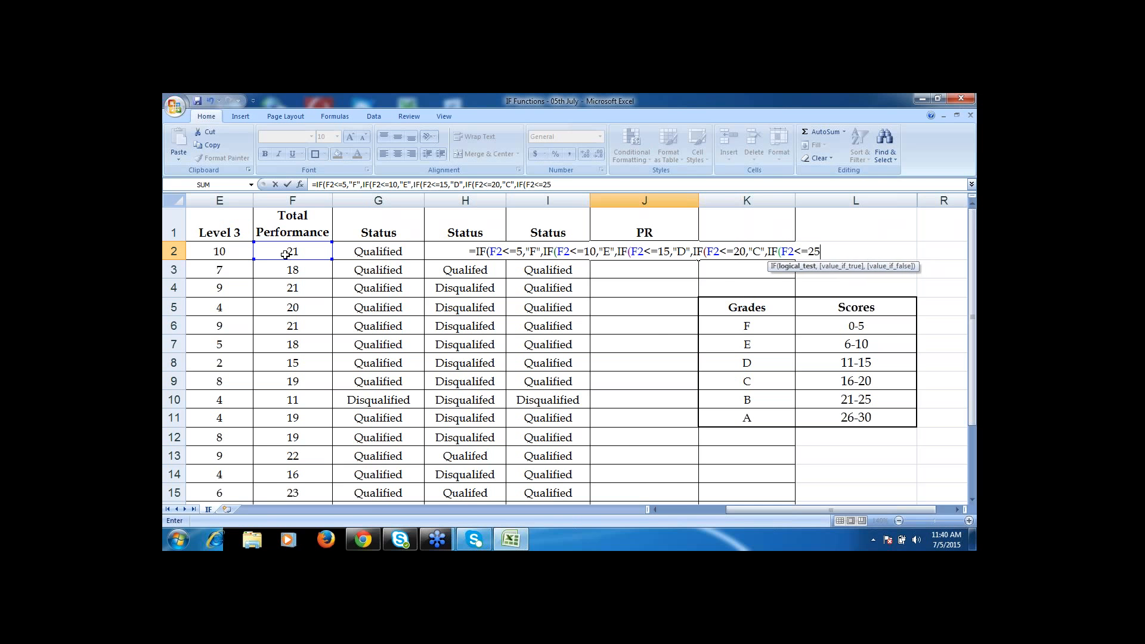
text(,")
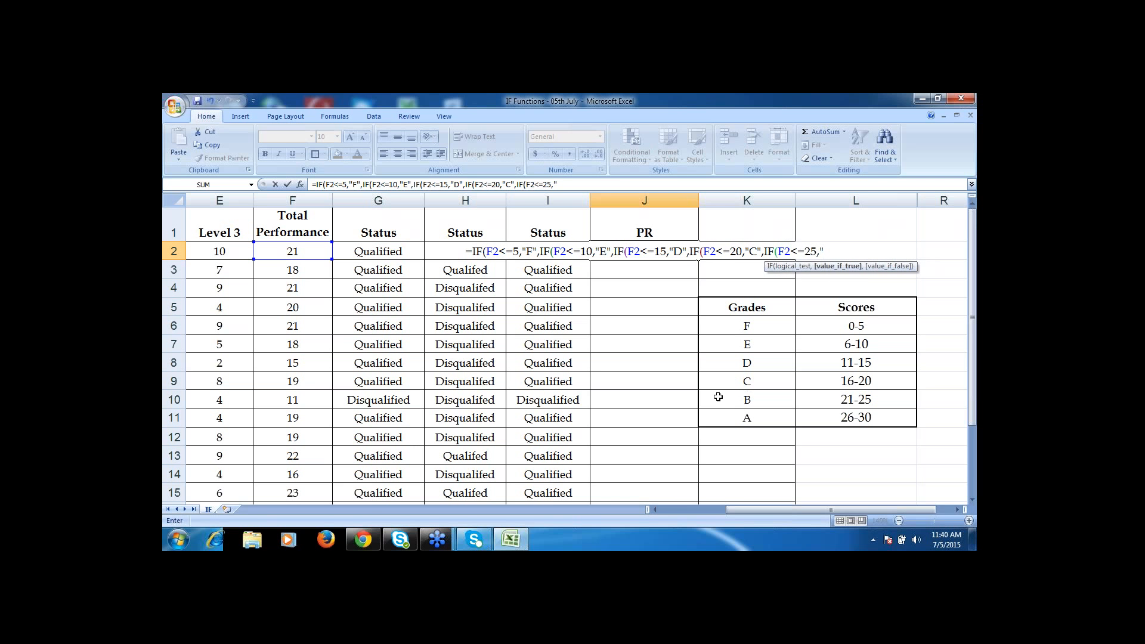
text(B")
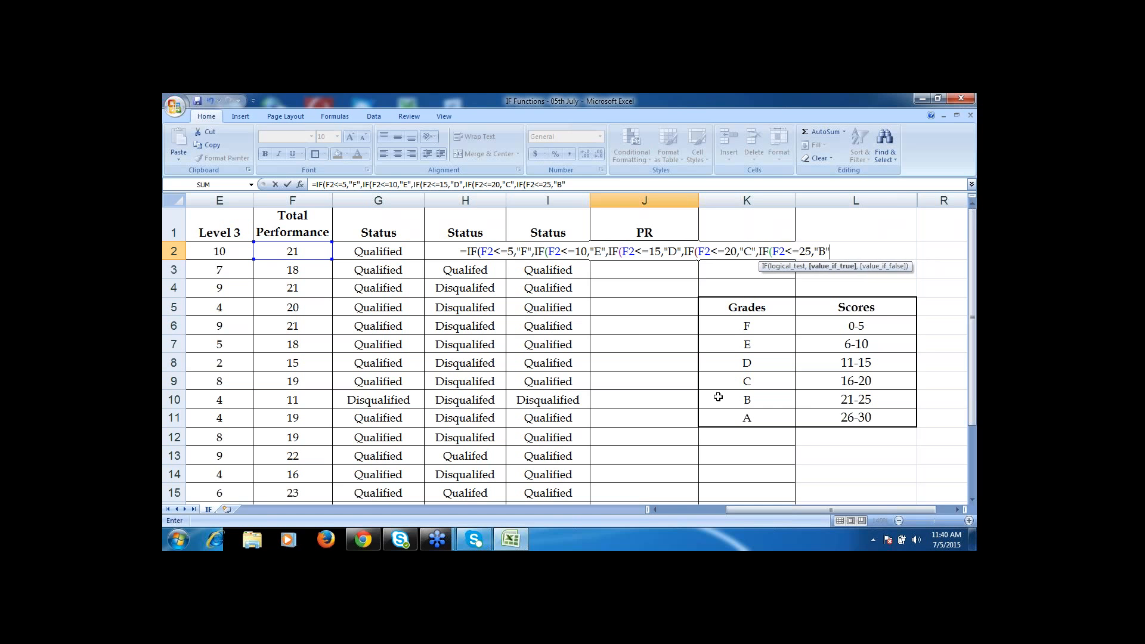
Add "A" as the value if false of the innermost IF in the J2 formula.
text(,)
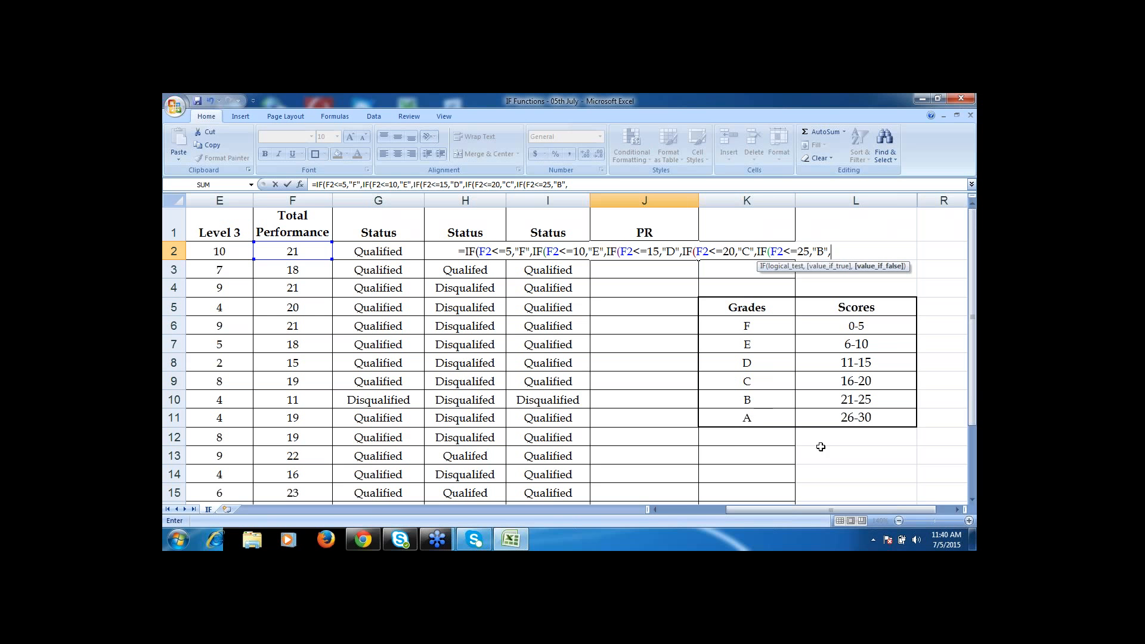
text(")
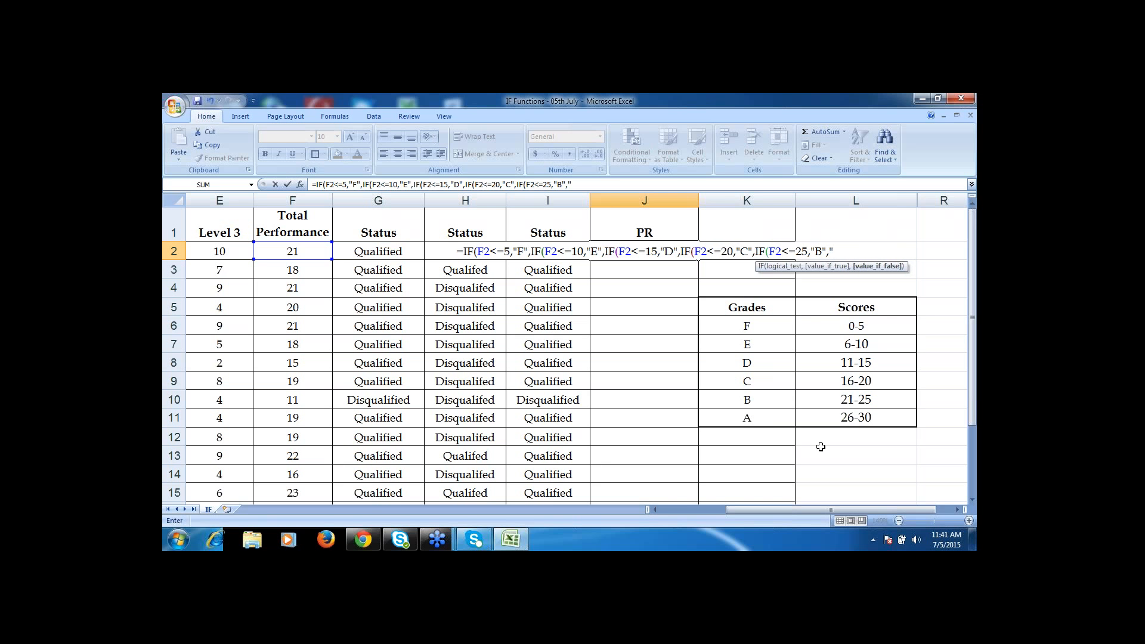
text(,"A")
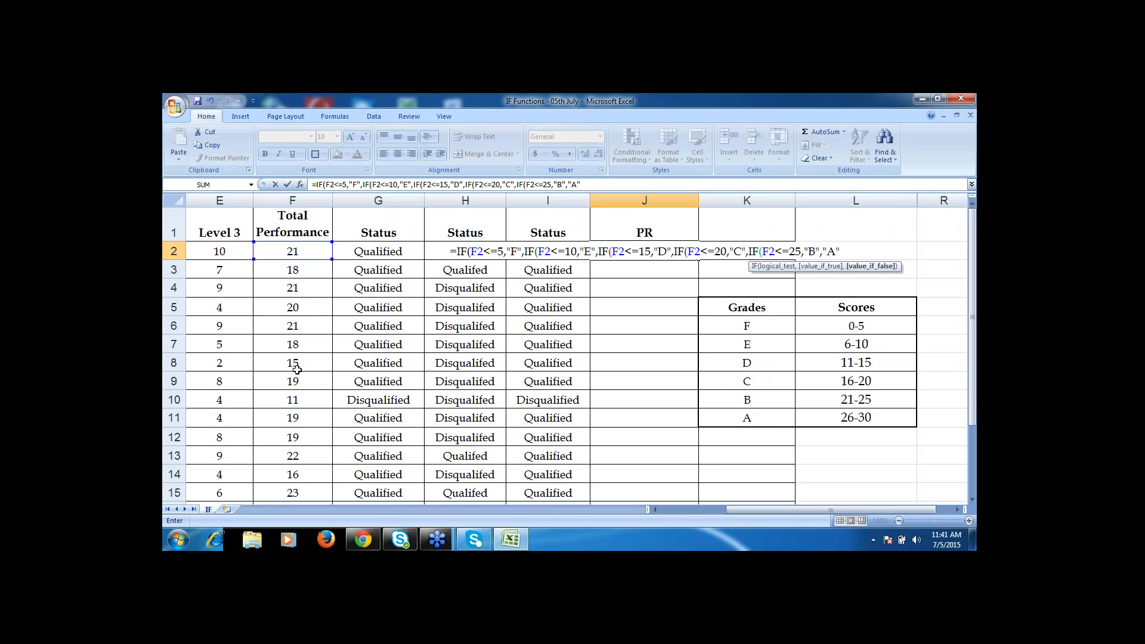
click(254, 448)
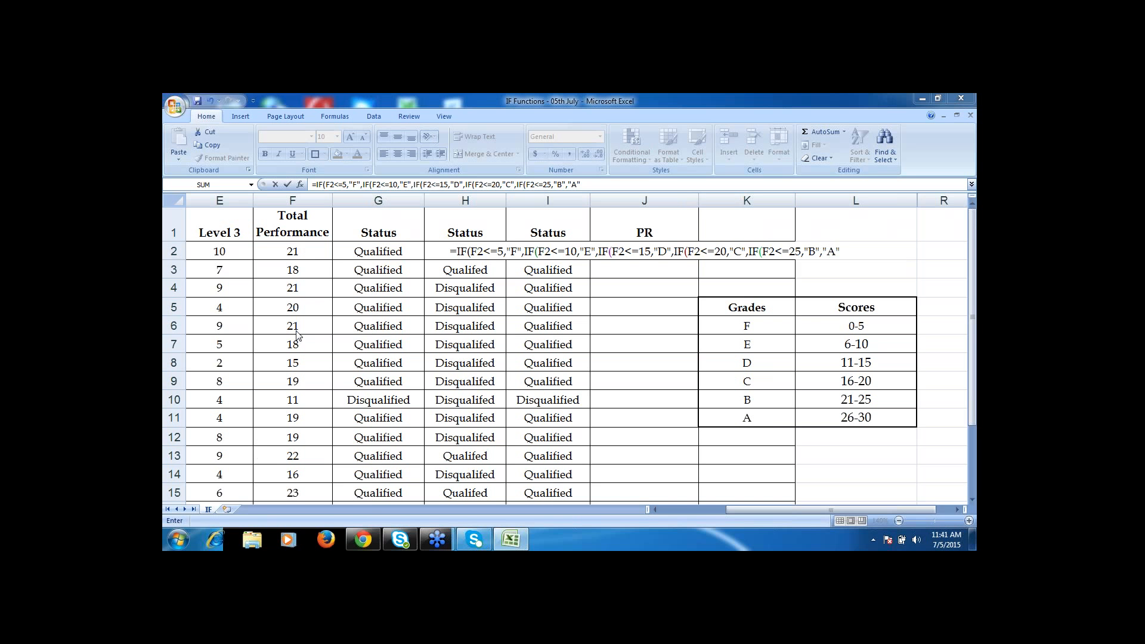
click(317, 273)
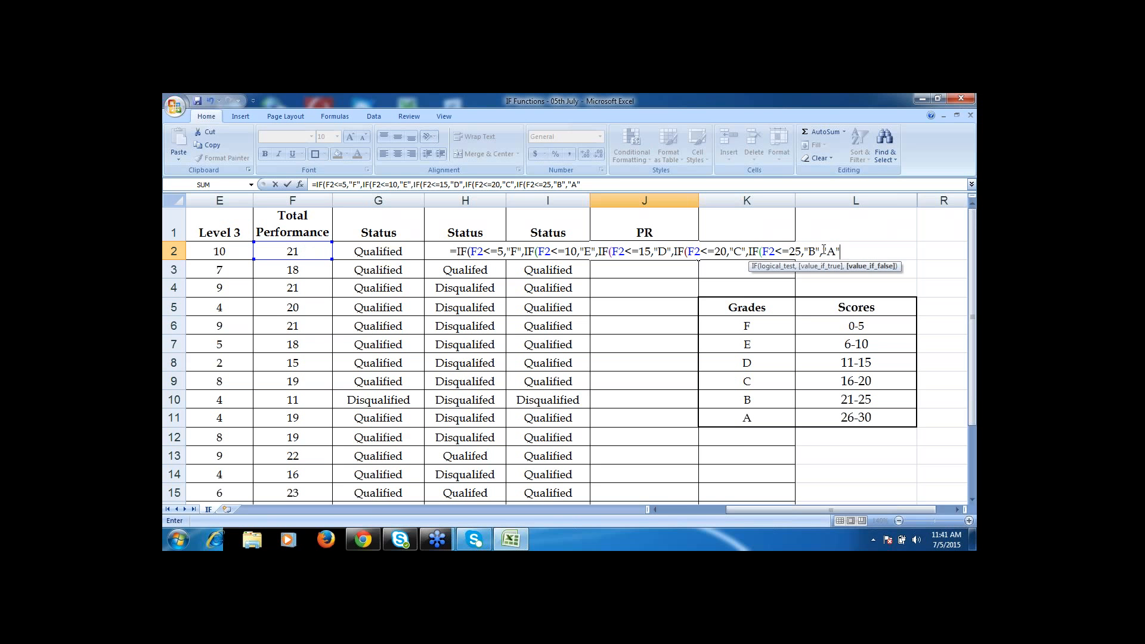
Close all five nested IFs with parentheses and enter the J2 formula.
text(")
text())
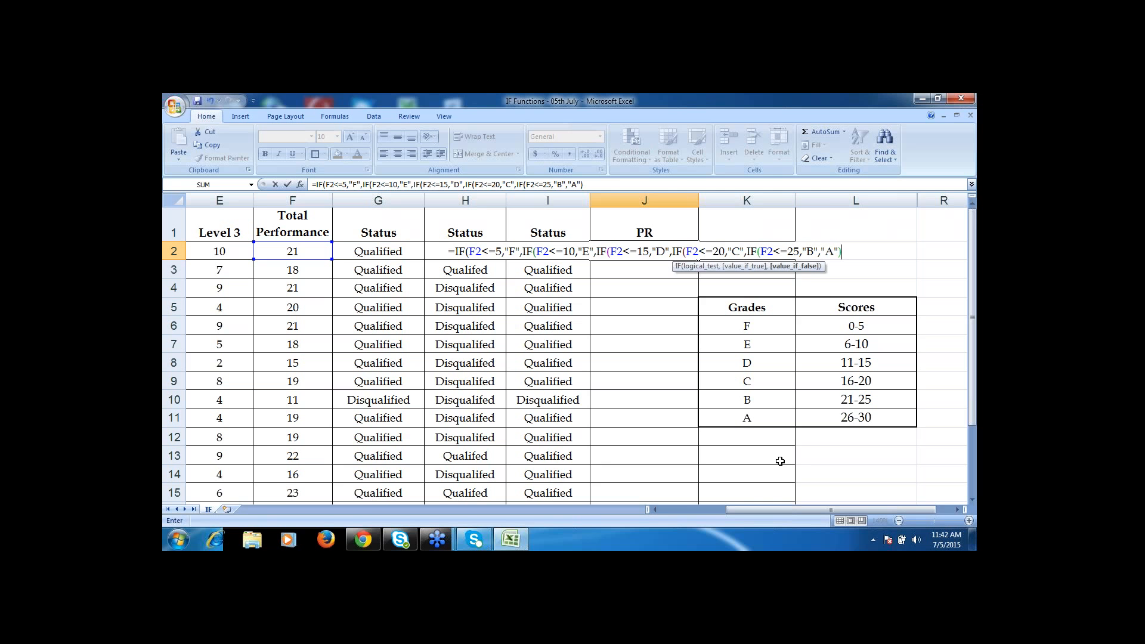
text()))
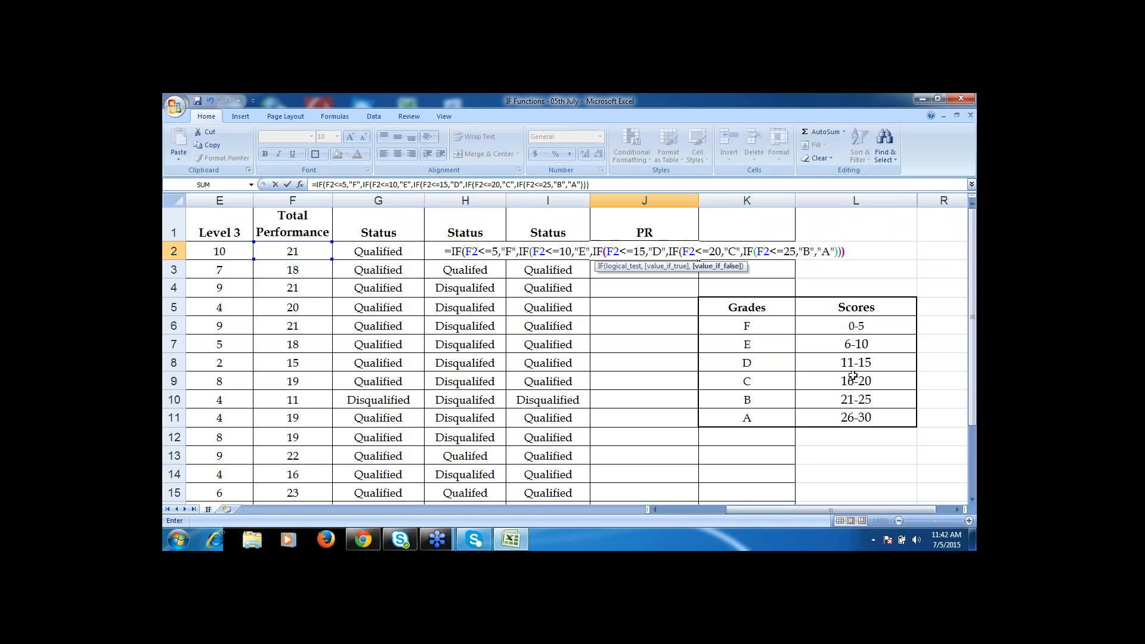
text())))
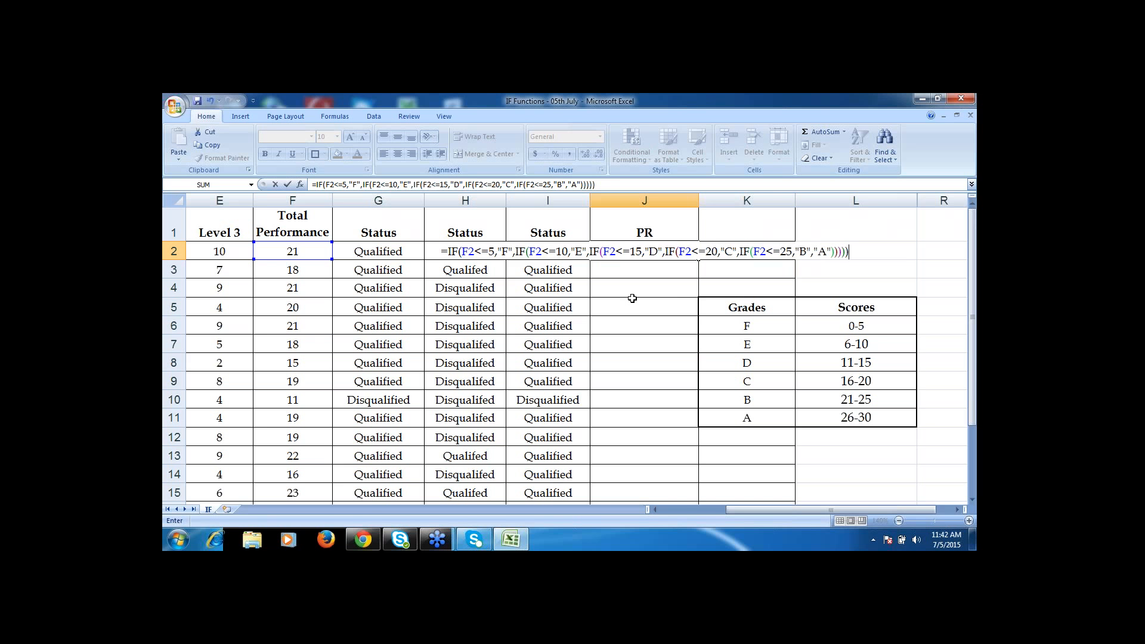
key(Return)
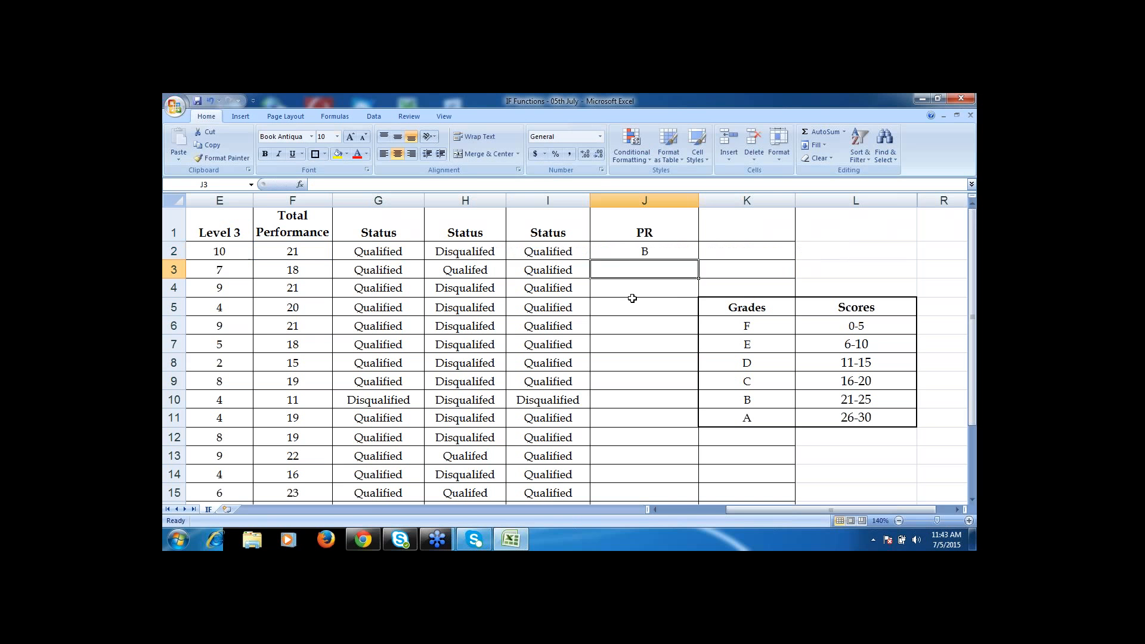
Test the J2 grade formula by entering 12 as the Total Performance in F2, and undo that entry.
key(Up)
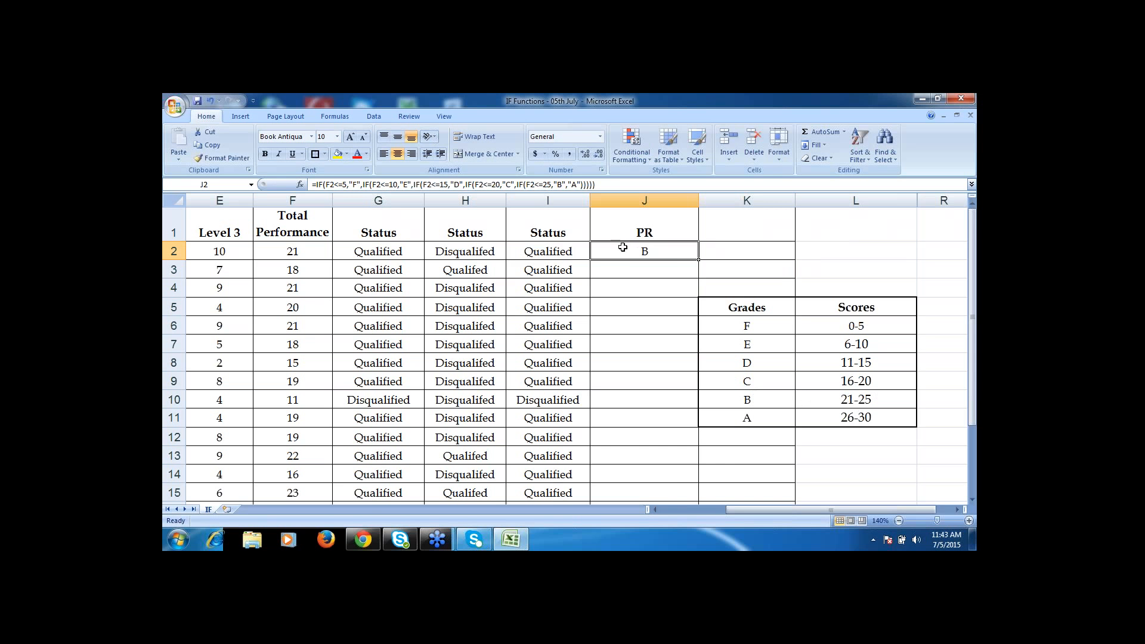
click(299, 249)
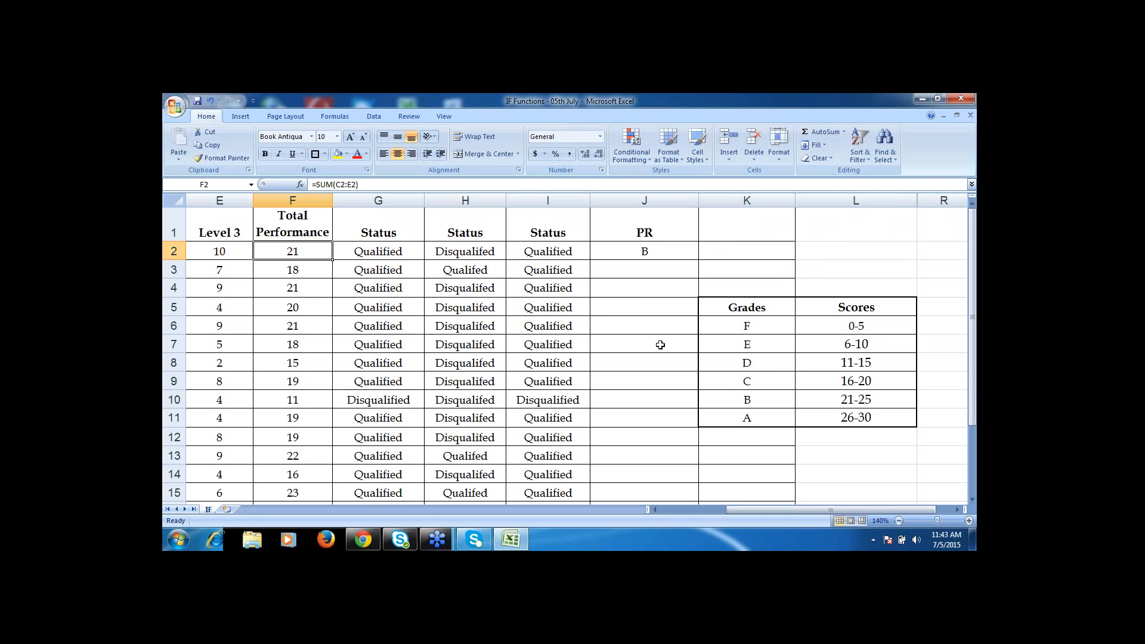
text(12)
key(Return)
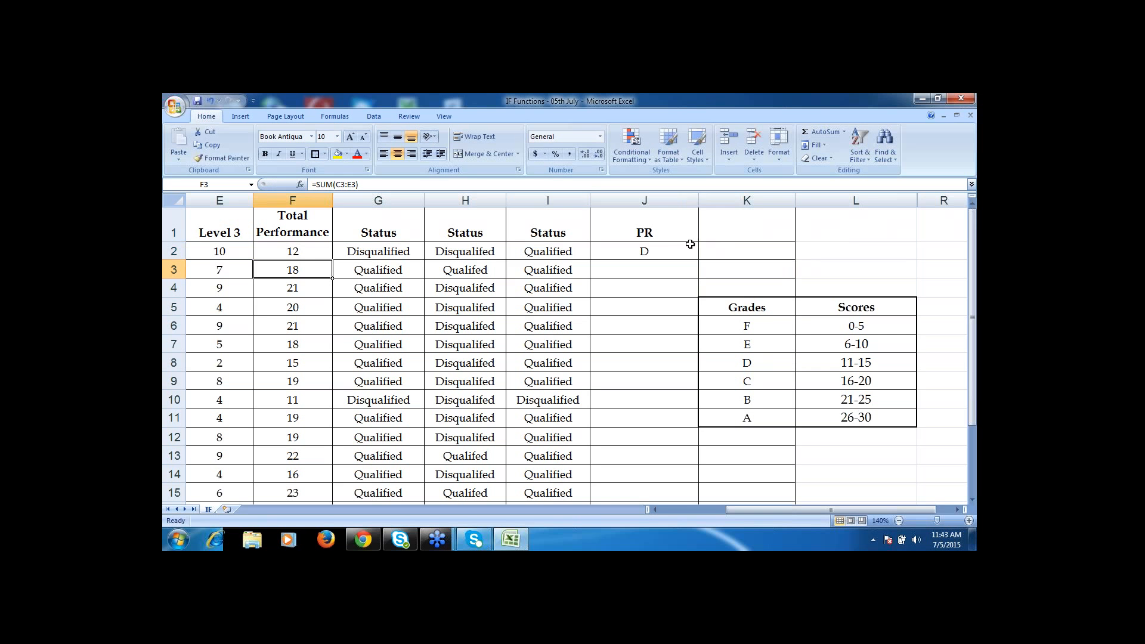
key(ctrl+z)
Fill the J2 grade formula down the PR column through row 21.
click(657, 250)
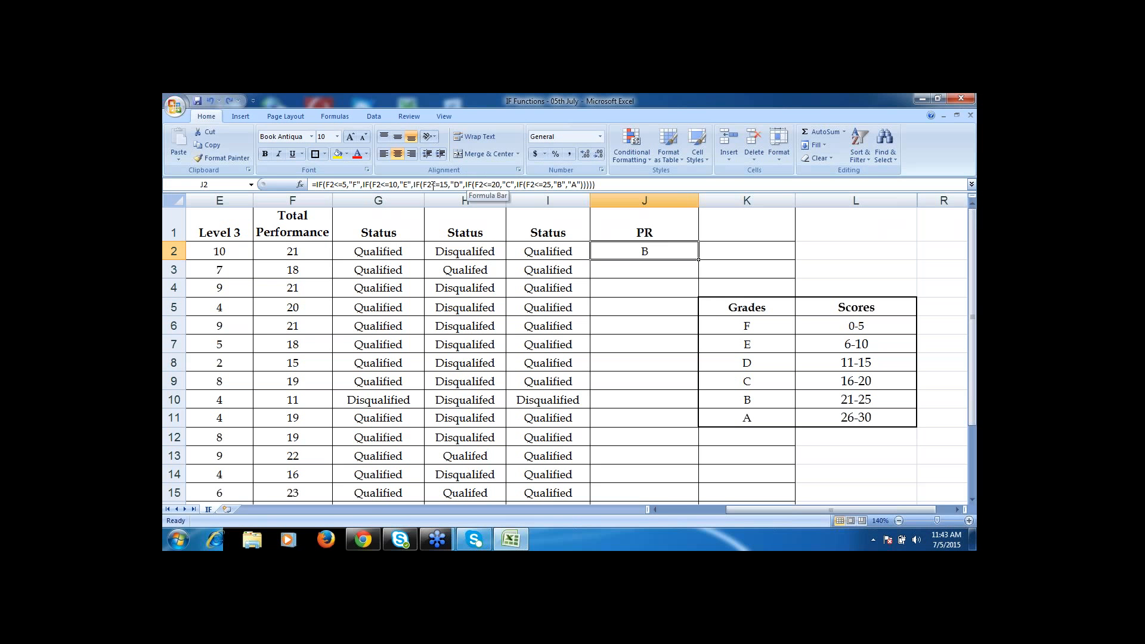
double_click(699, 259)
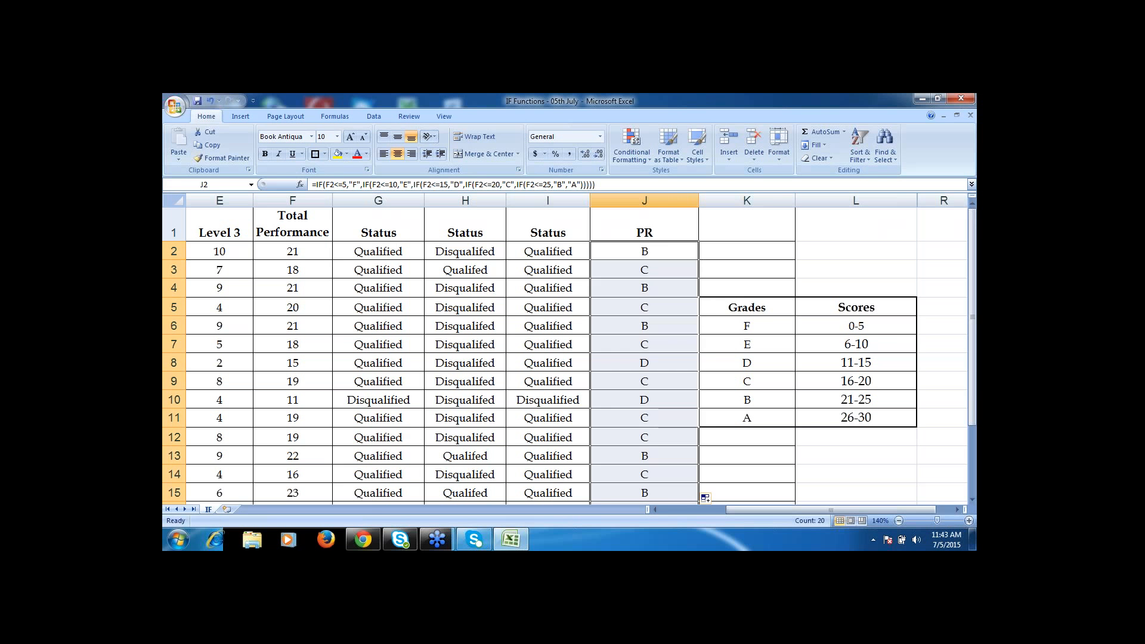
Examine the filled grades and formulas down the PR column to the last row, and return to J2.
click(667, 249)
key(Down)
key(Down)
key(Down)
key(Down)
key(Down)
key(Down)
key(Down)
key(Down)
key(Down)
key(Down)
key(Down)
key(Down)
key(Down)
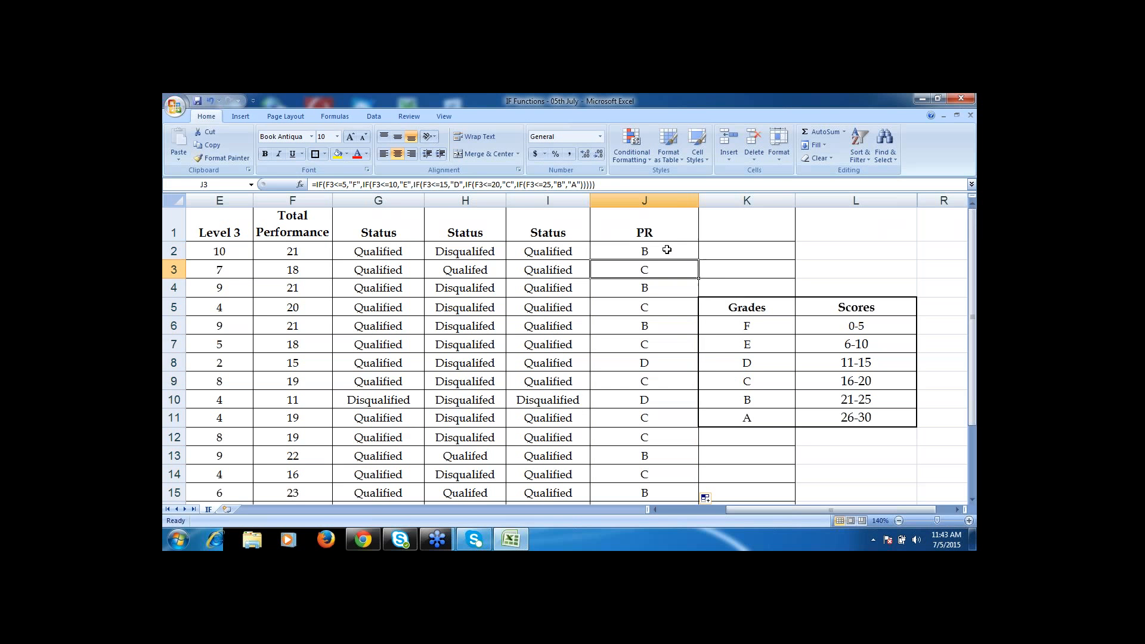
key(Down)
key(Down)
key(Down)
key(Down)
key(Down)
key(Down)
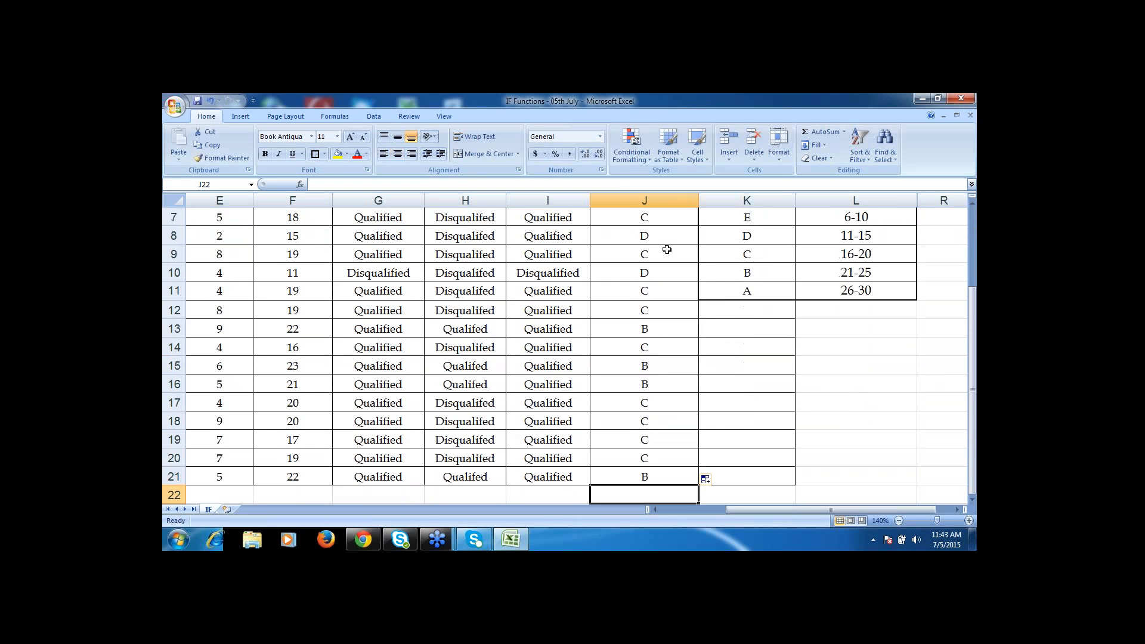
key(Up)
key(Up)
key(ctrl+Up)
key(Down)
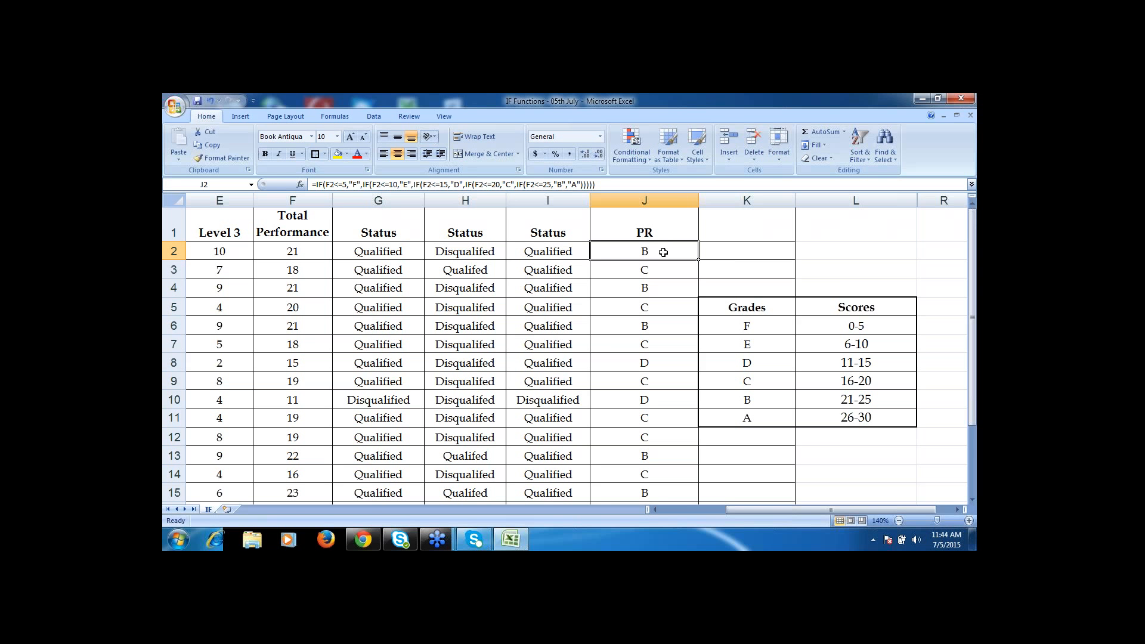
Review the IF formulas in G2, H2, I2 and J2, and return to the start of the sheet.
click(378, 252)
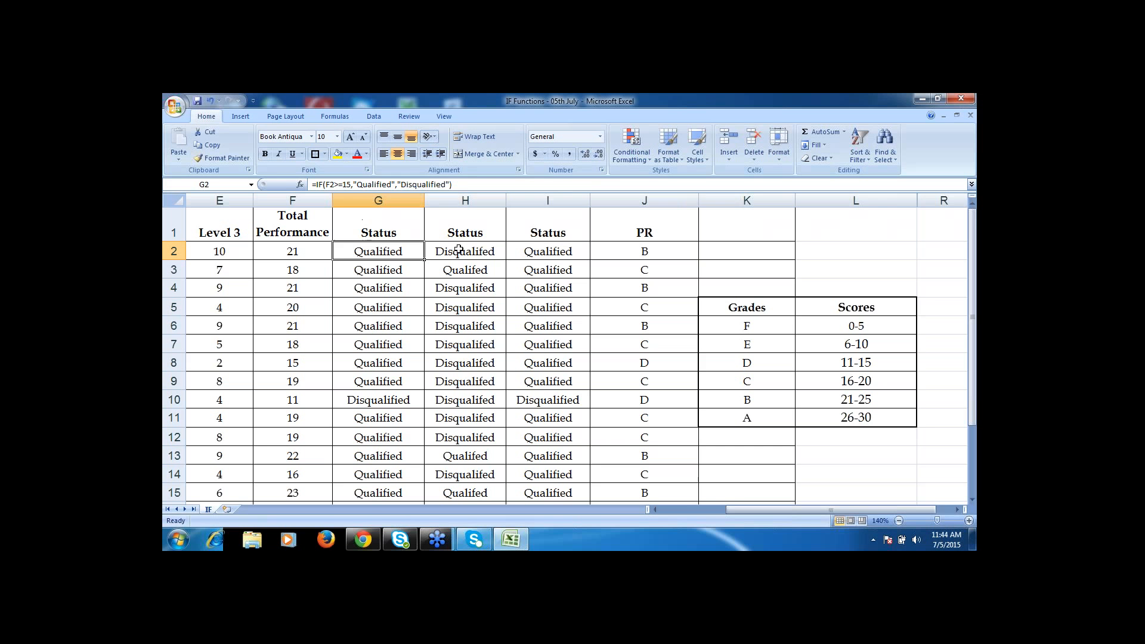
click(459, 251)
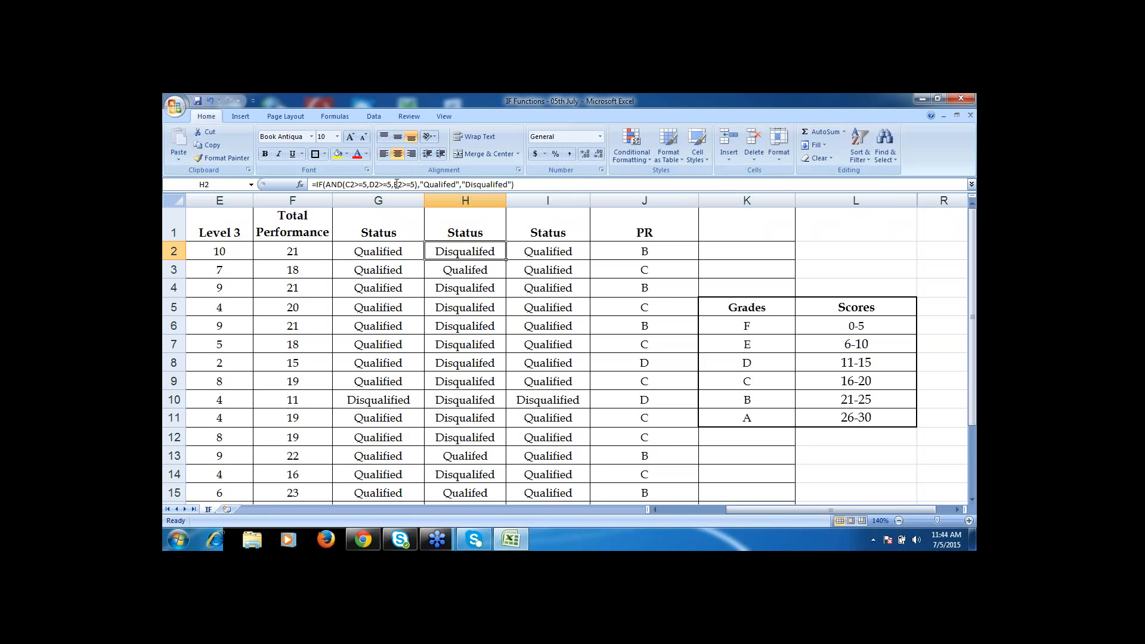
click(564, 253)
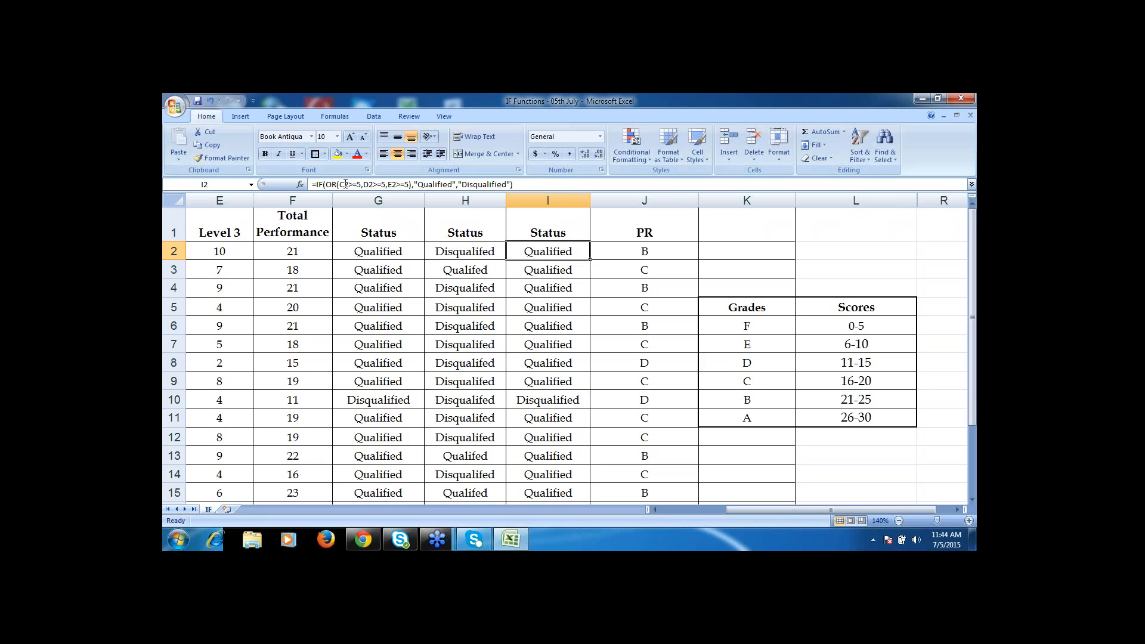
click(622, 250)
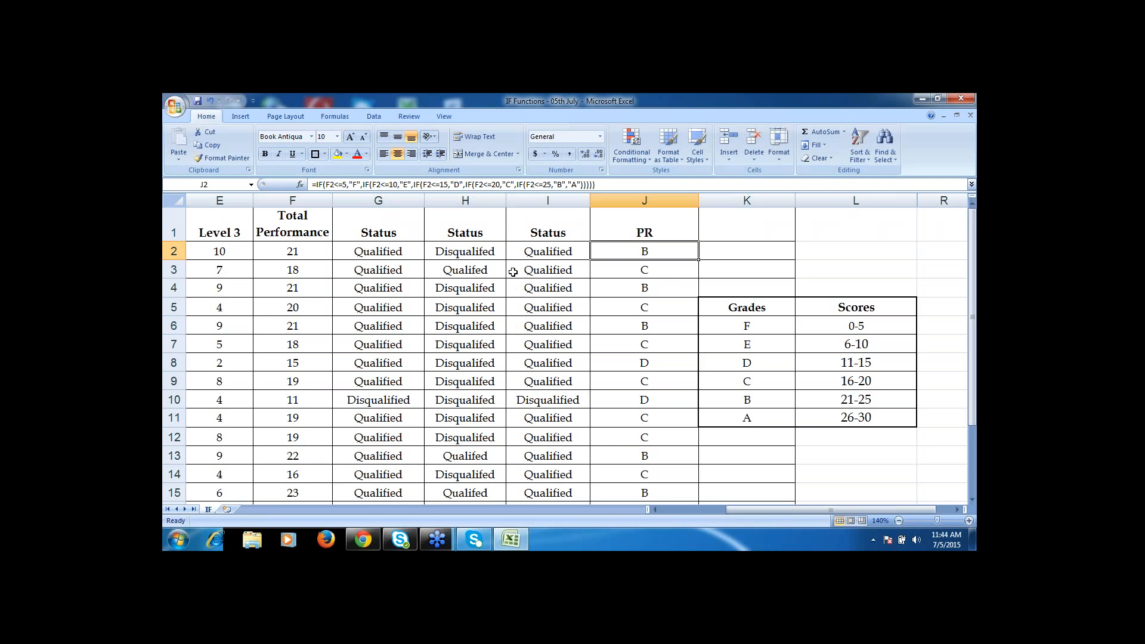
key(ctrl+Home)
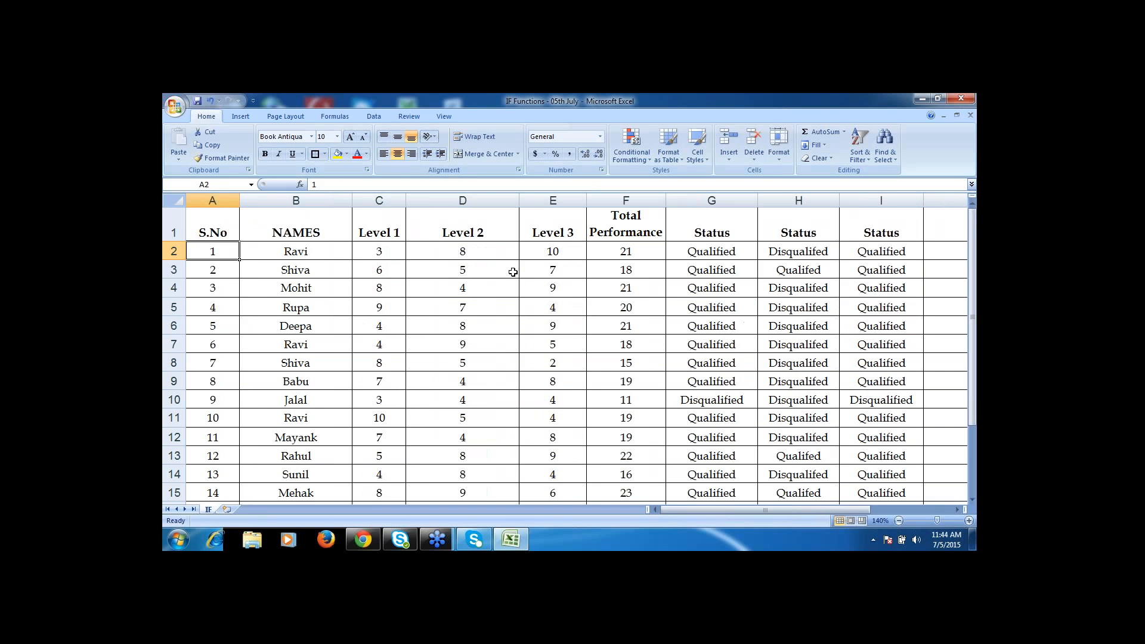